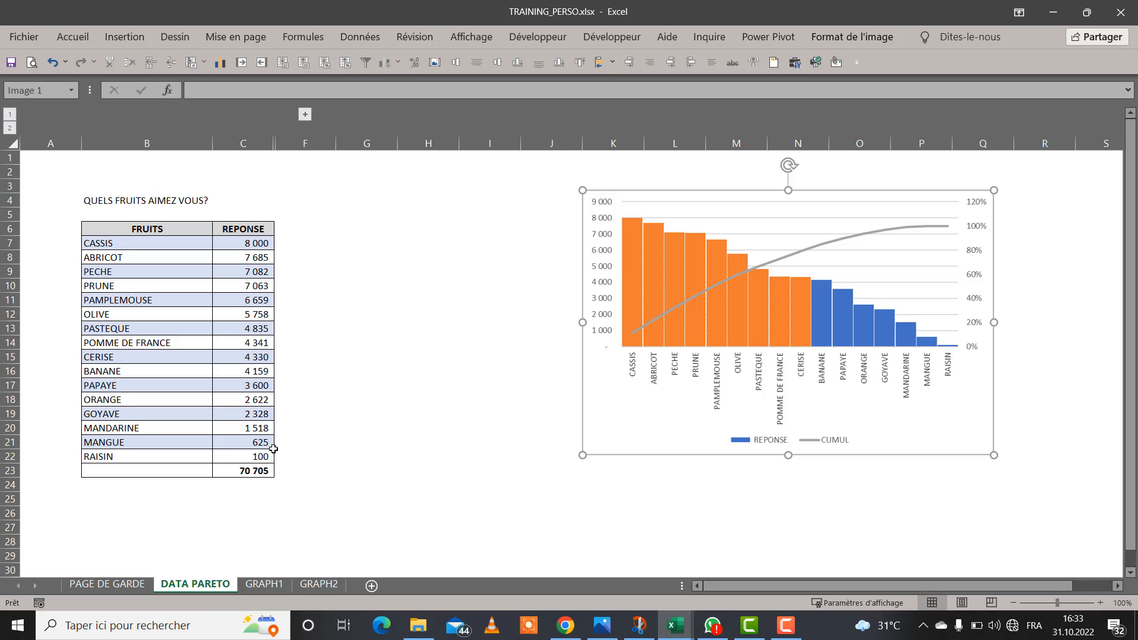
- Expand the grouped columns D and E beside the REPONSE column
{"action": "left_click", "coordinate": [245, 468]}
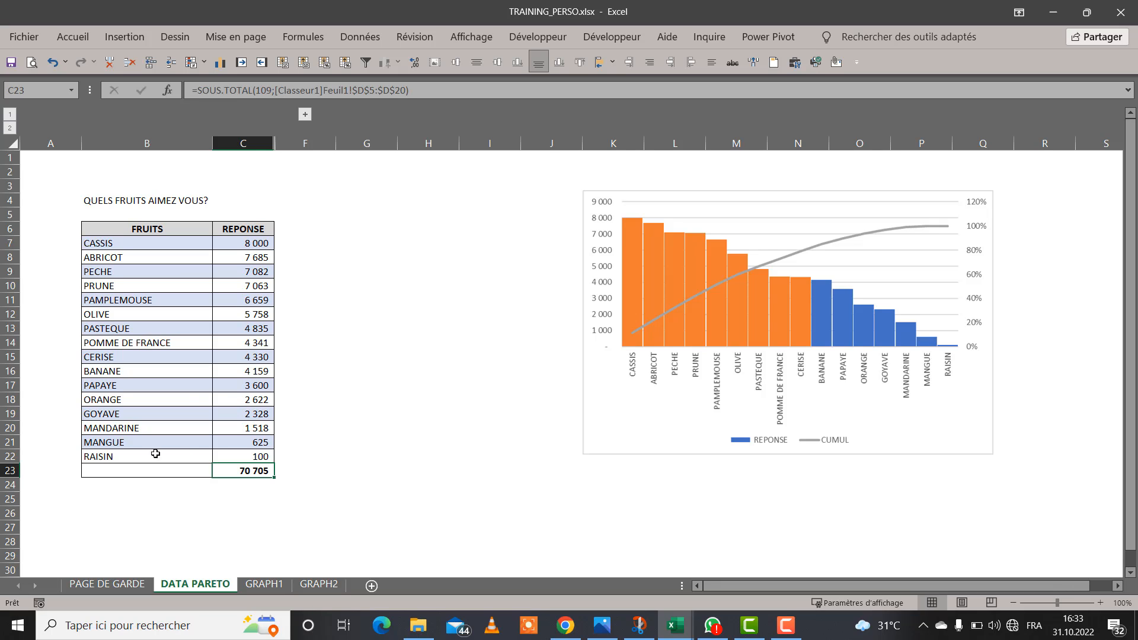
{"action": "left_click", "coordinate": [260, 332]}
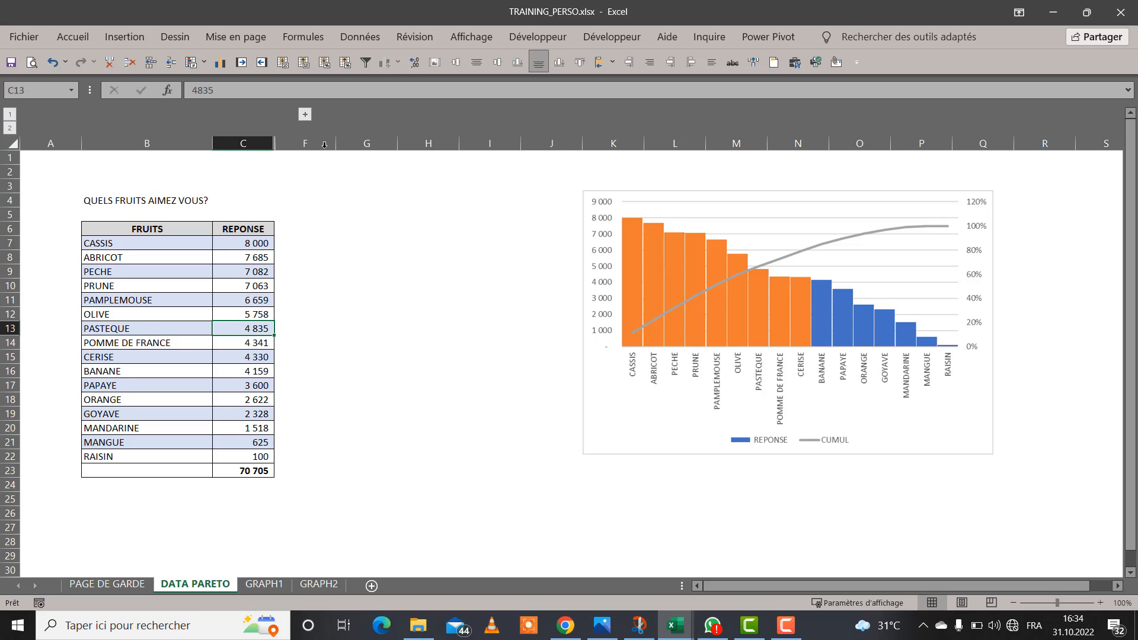
{"action": "left_click", "coordinate": [306, 115]}
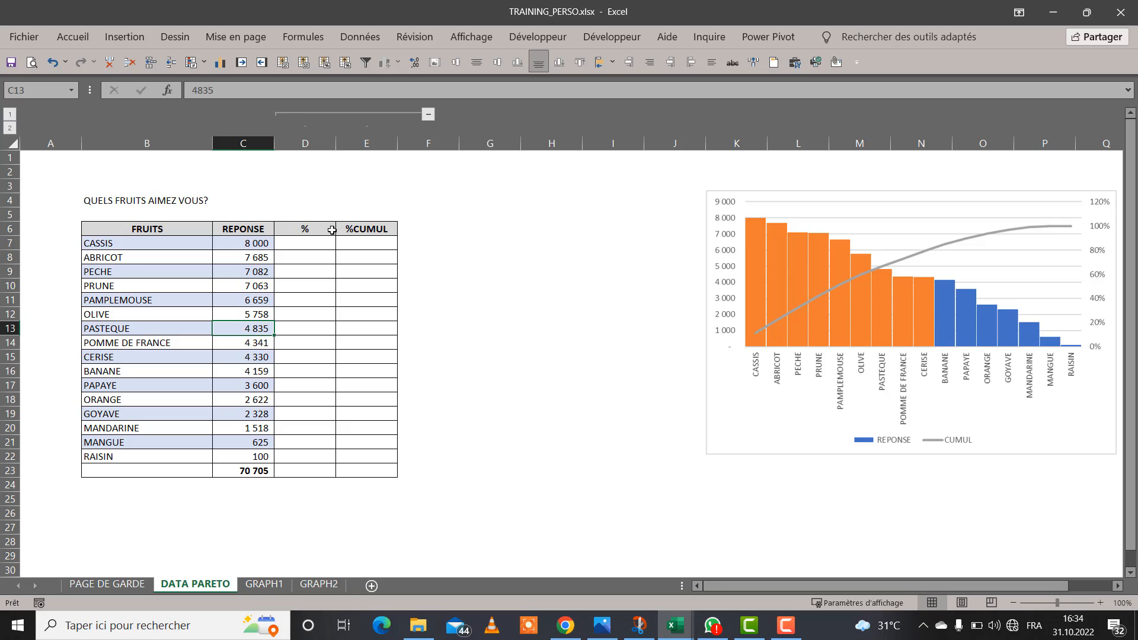
- Examine the % and %CUMUL headers and how the values in the REPONSE column are ordered
{"action": "left_click", "coordinate": [307, 230]}
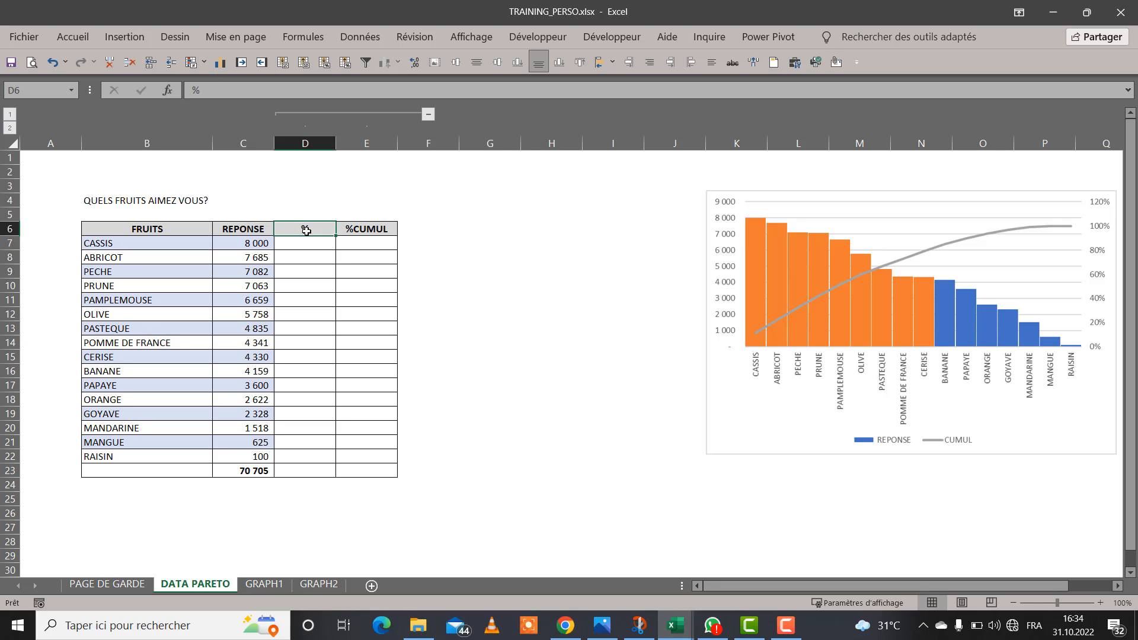
{"action": "left_click", "coordinate": [370, 230]}
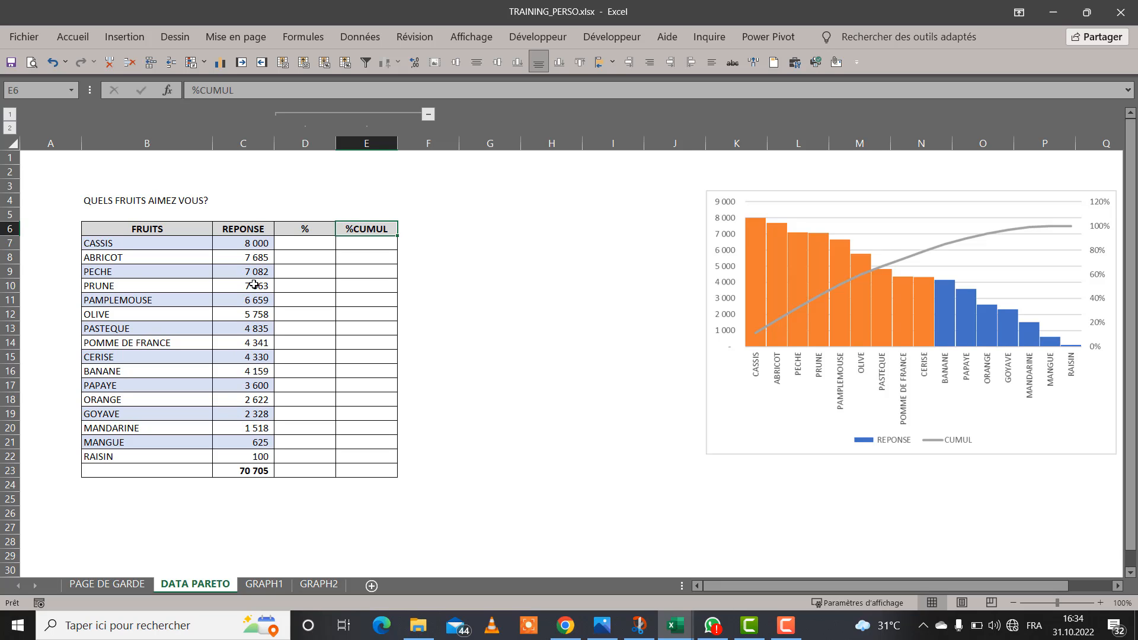
{"action": "left_click", "coordinate": [243, 144]}
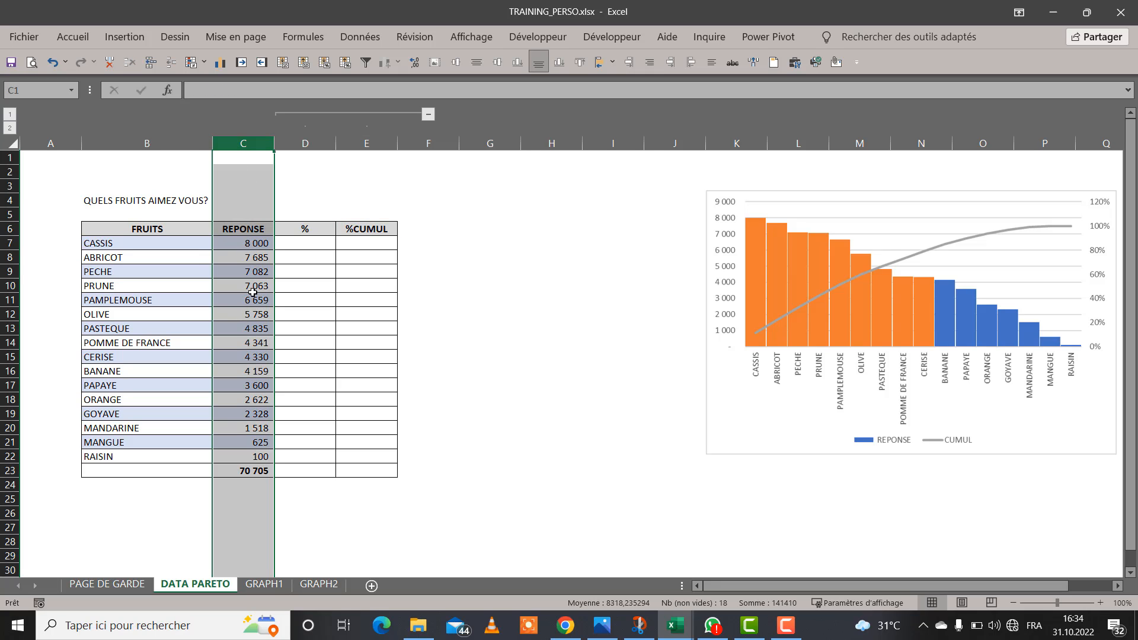
{"action": "left_click", "coordinate": [252, 287]}
{"action": "left_click", "coordinate": [248, 243]}
{"action": "left_click", "coordinate": [248, 270]}
{"action": "left_click", "coordinate": [257, 332]}
{"action": "left_click", "coordinate": [266, 399]}
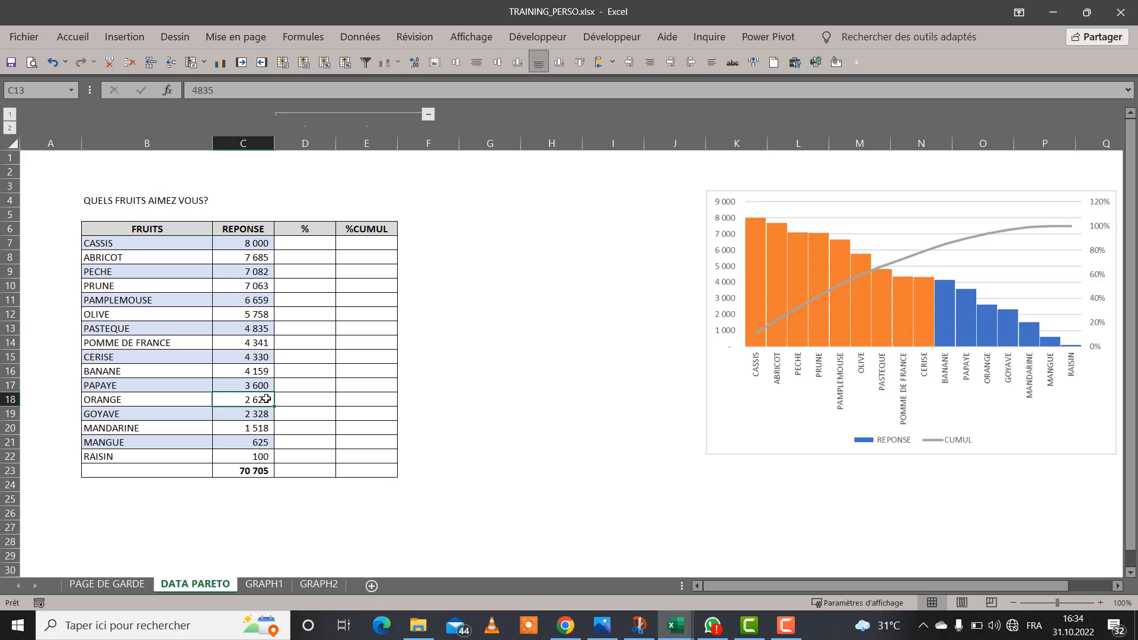
- Enter the formula =C7/$C$23 in D7 to calculate the share of CASSIS in the total responses
{"action": "left_click", "coordinate": [304, 243]}
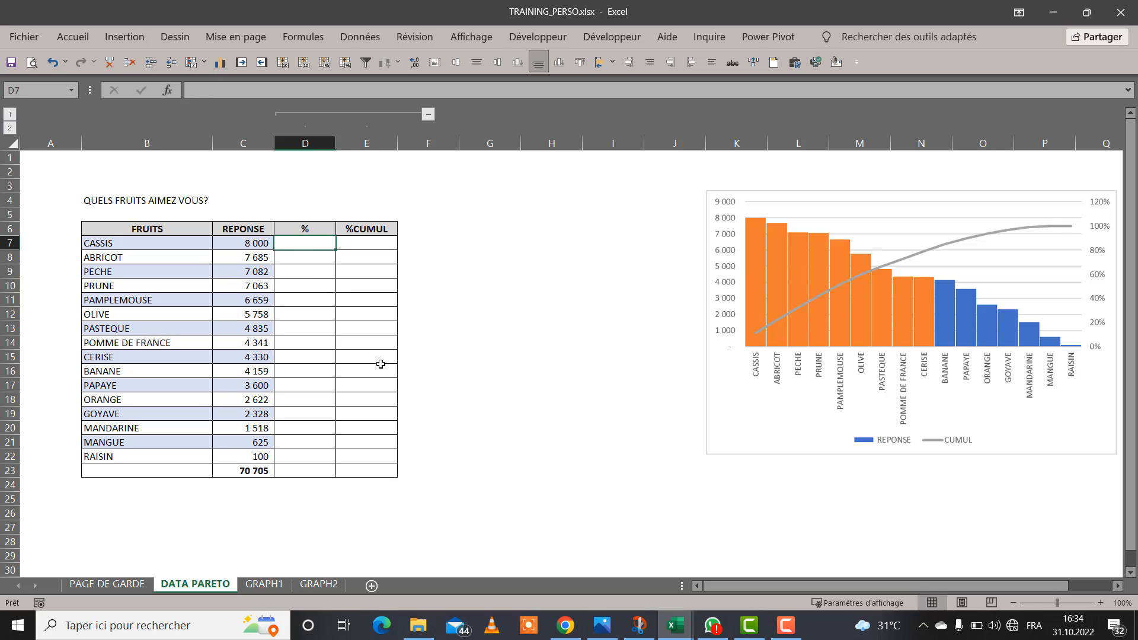
{"action": "type", "text": "="}
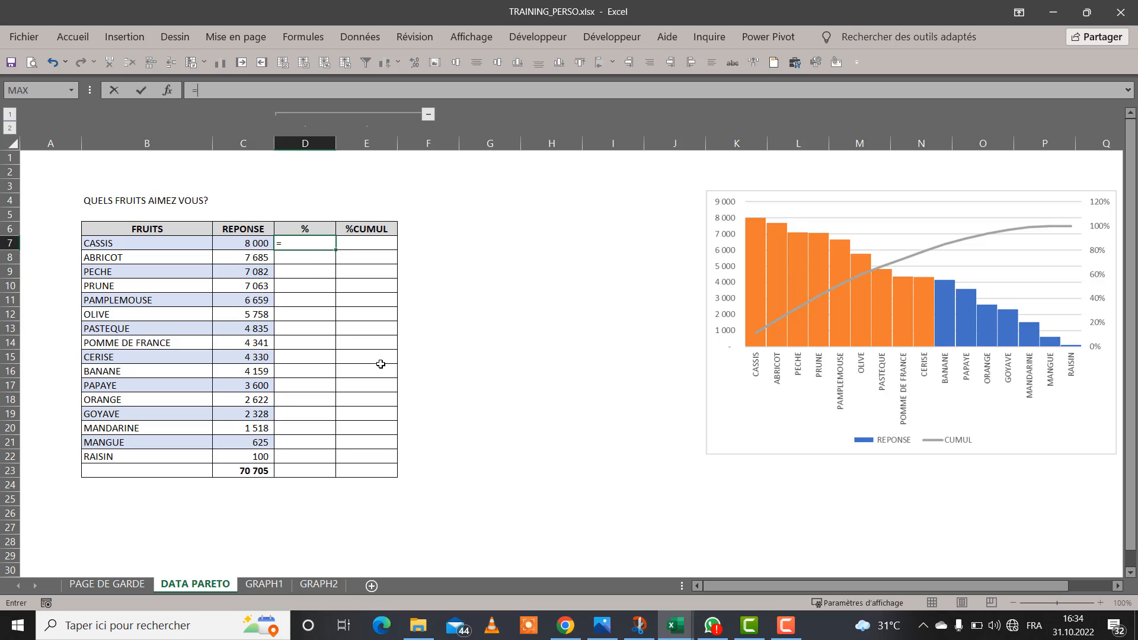
{"action": "left_click", "coordinate": [251, 241]}
{"action": "type", "text": "/"}
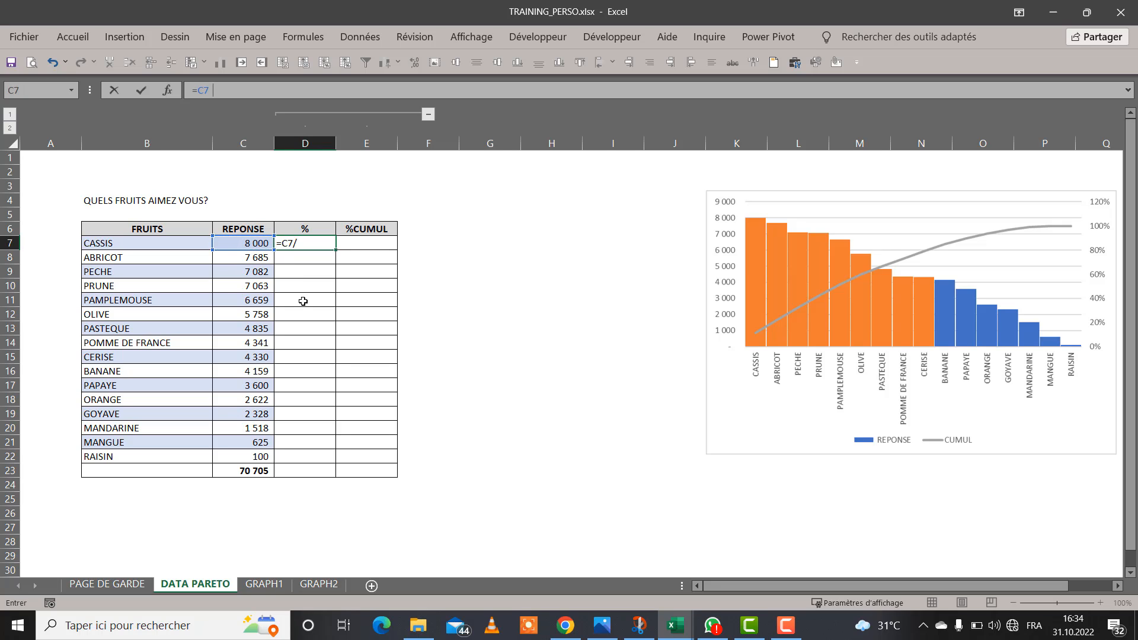
{"action": "left_click", "coordinate": [250, 469]}
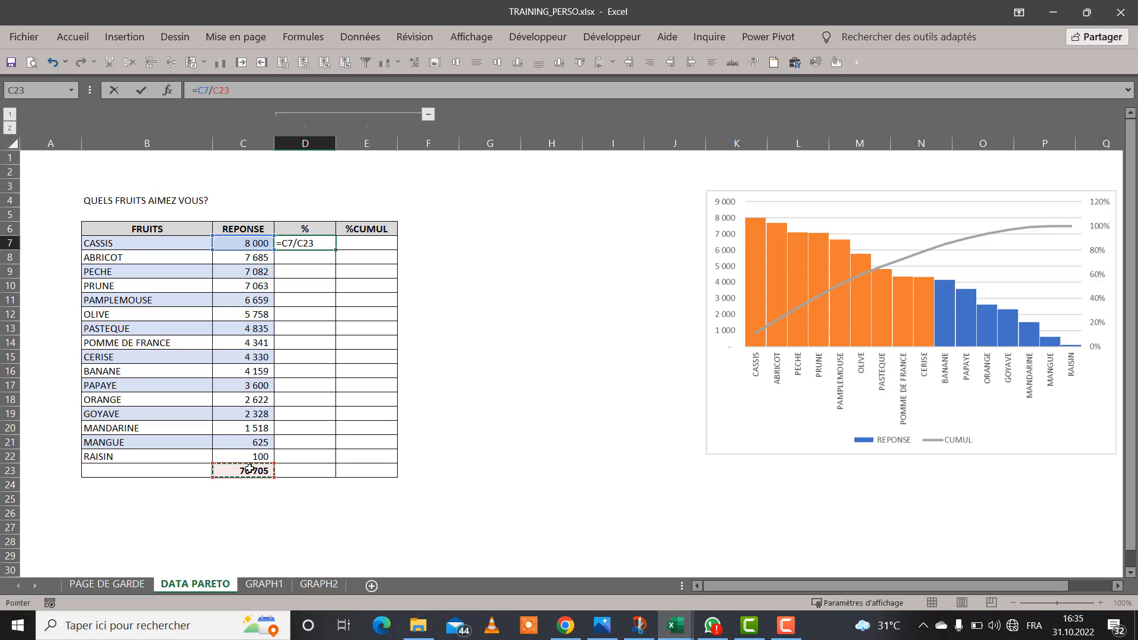
{"action": "key", "text": "F4"}
{"action": "key", "text": "Return"}
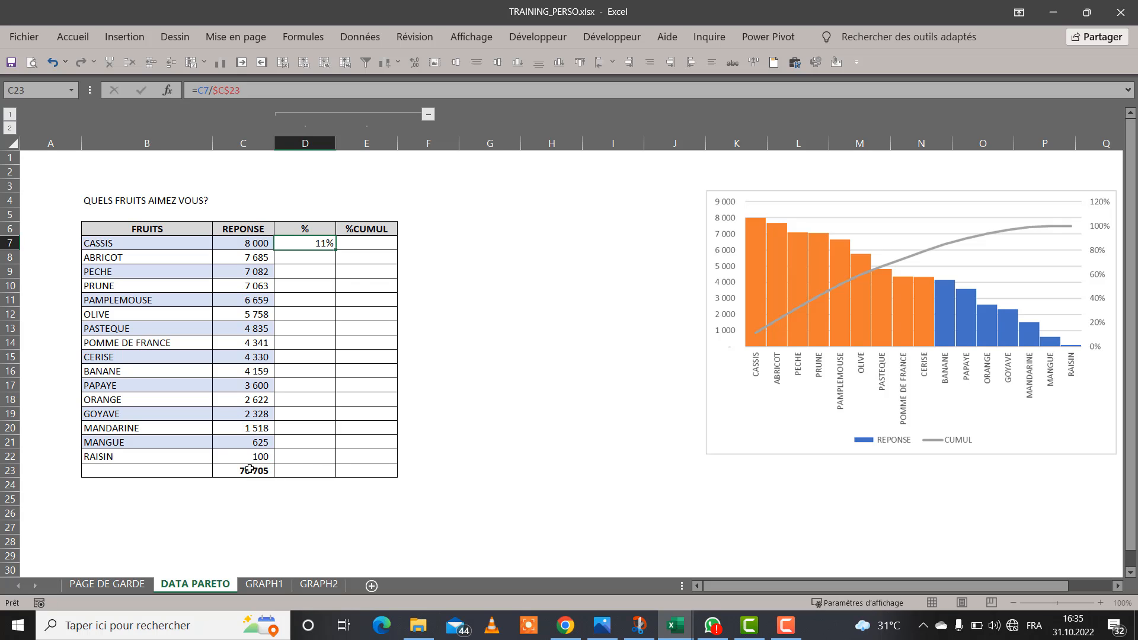
- Fill the percentage formula from D7 down to the total row, D23
{"action": "left_click", "coordinate": [324, 244]}
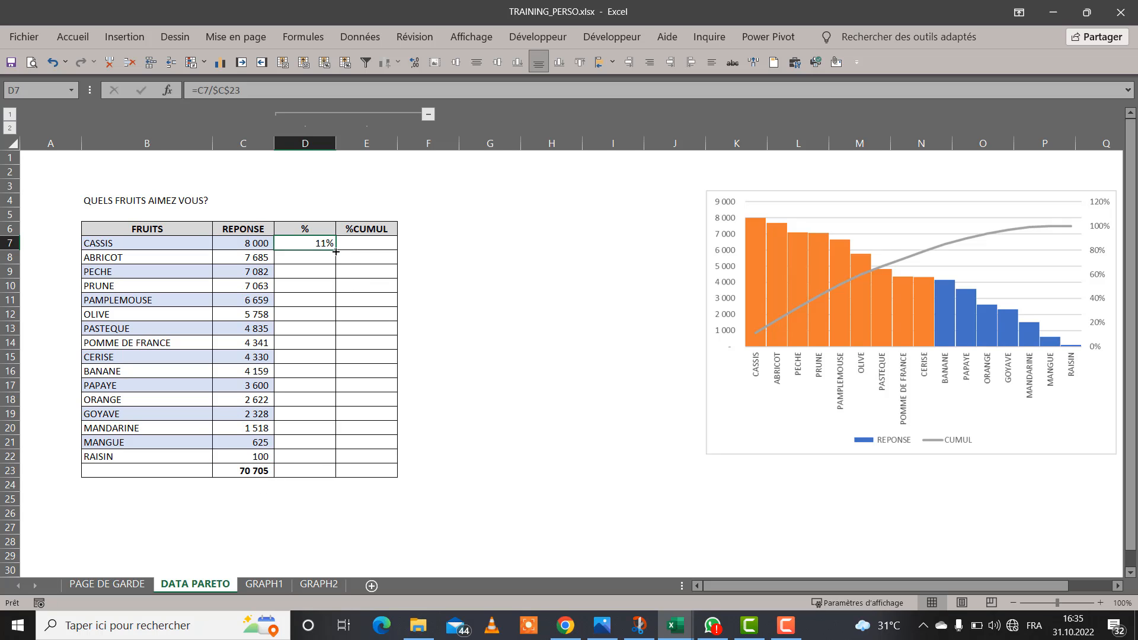
{"action": "double_click", "coordinate": [336, 250]}
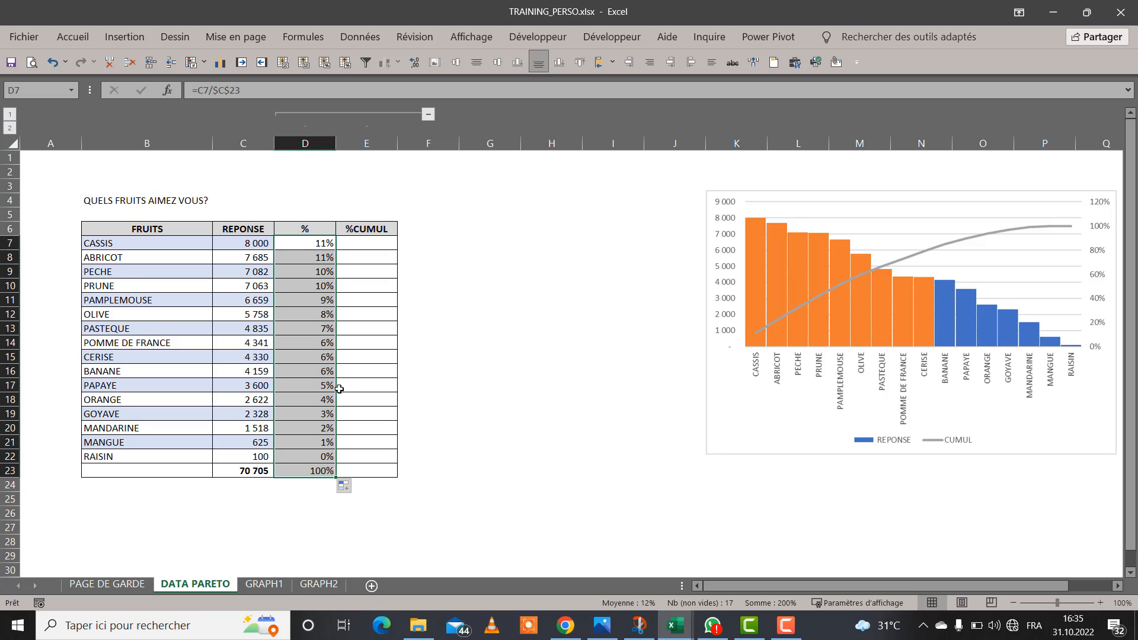
{"action": "left_click", "coordinate": [80, 38]}
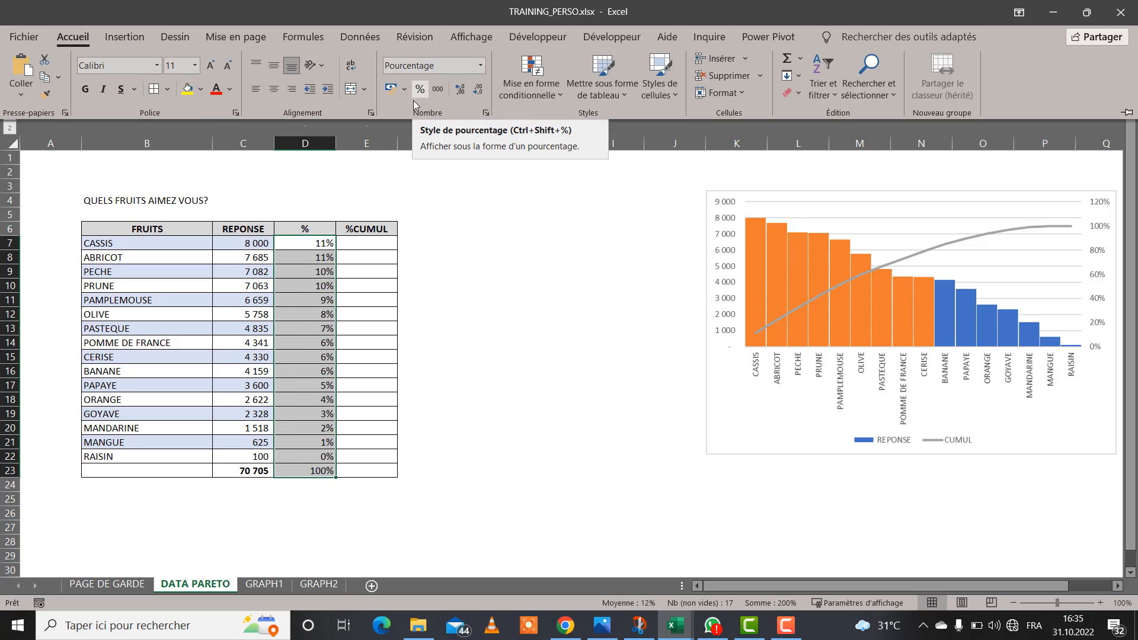
{"action": "left_click", "coordinate": [445, 224]}
- Start the cumulative percentage in E7 with the formula =D7
{"action": "left_click", "coordinate": [372, 243]}
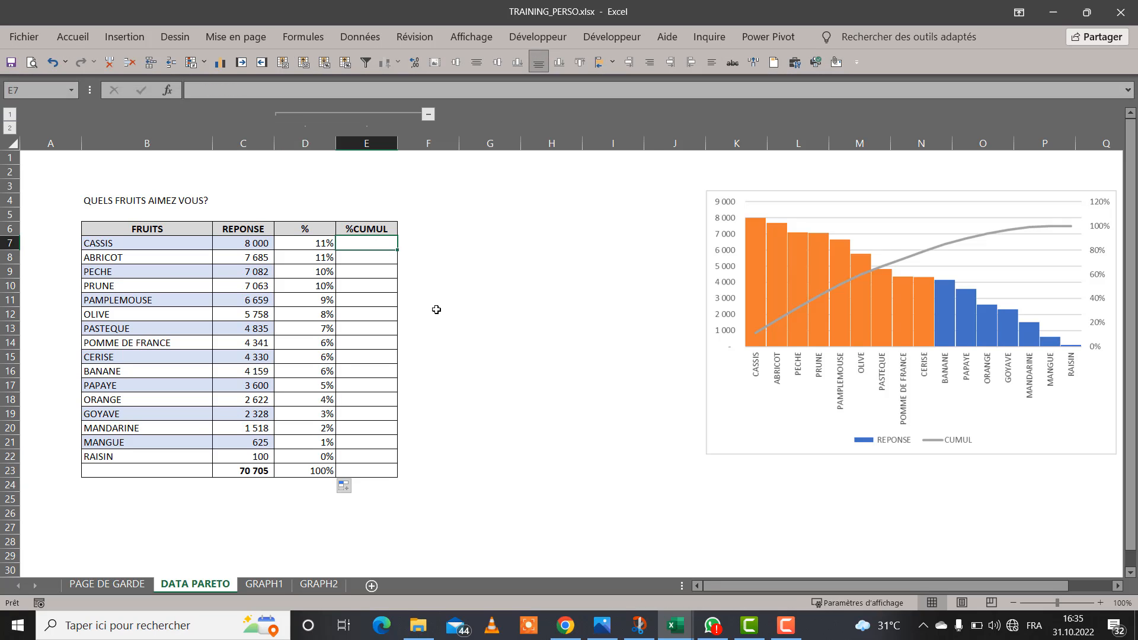
{"action": "type", "text": "="}
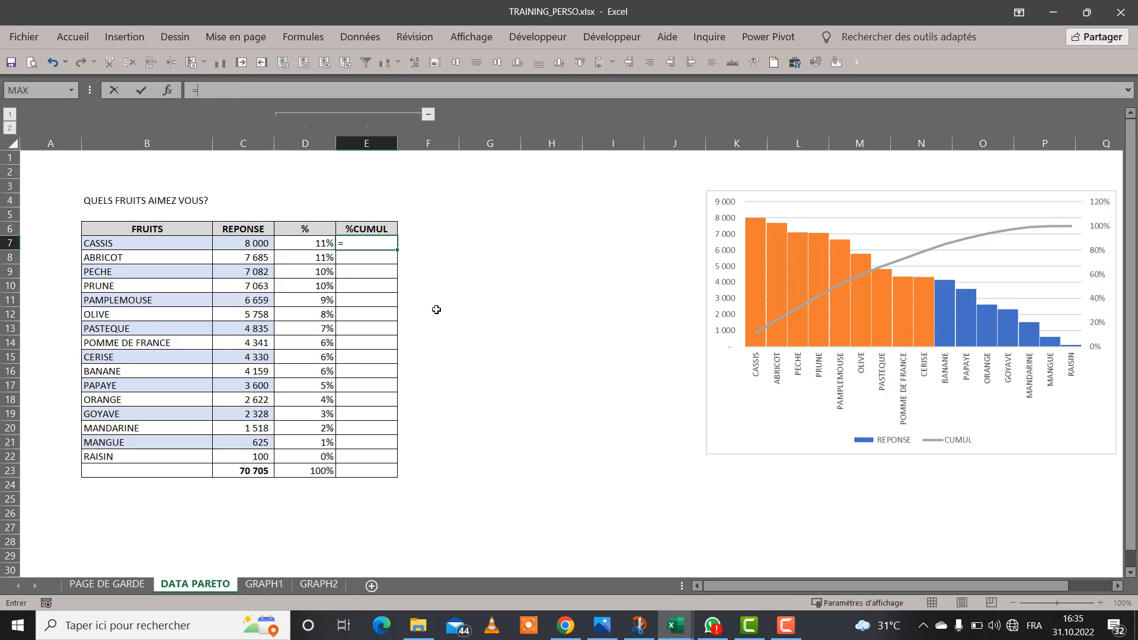
{"action": "left_click", "coordinate": [305, 243]}
{"action": "key", "text": "Return"}
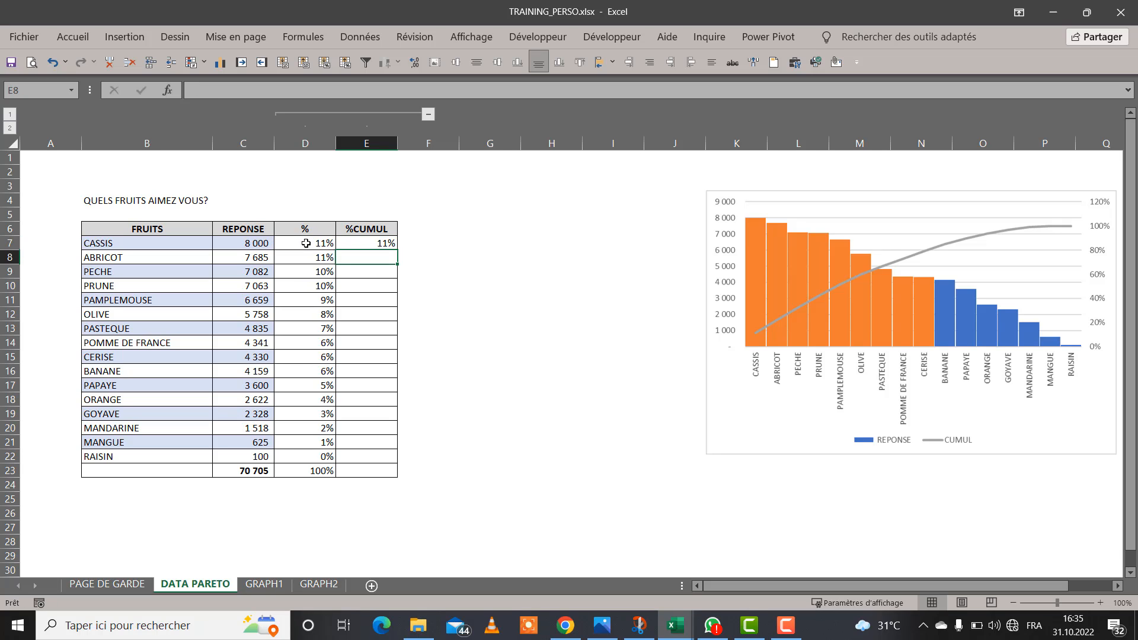
- Enter the formula =D8+E7 in E8 to add the ABRICOT share to the previous cumulative value
{"action": "type", "text": "="}
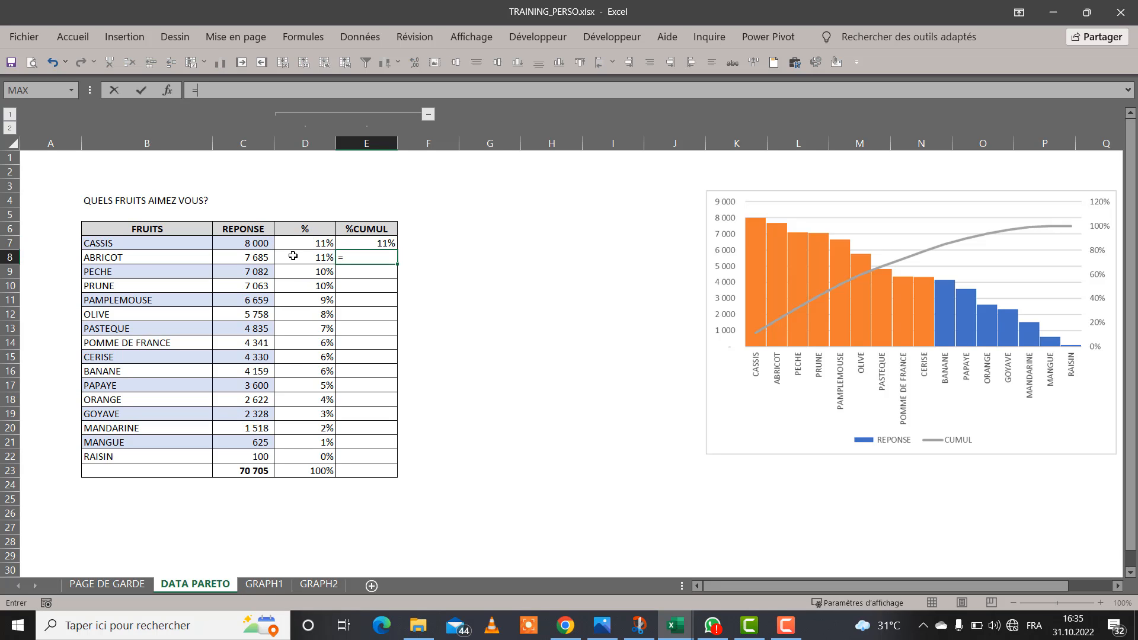
{"action": "left_click", "coordinate": [299, 262]}
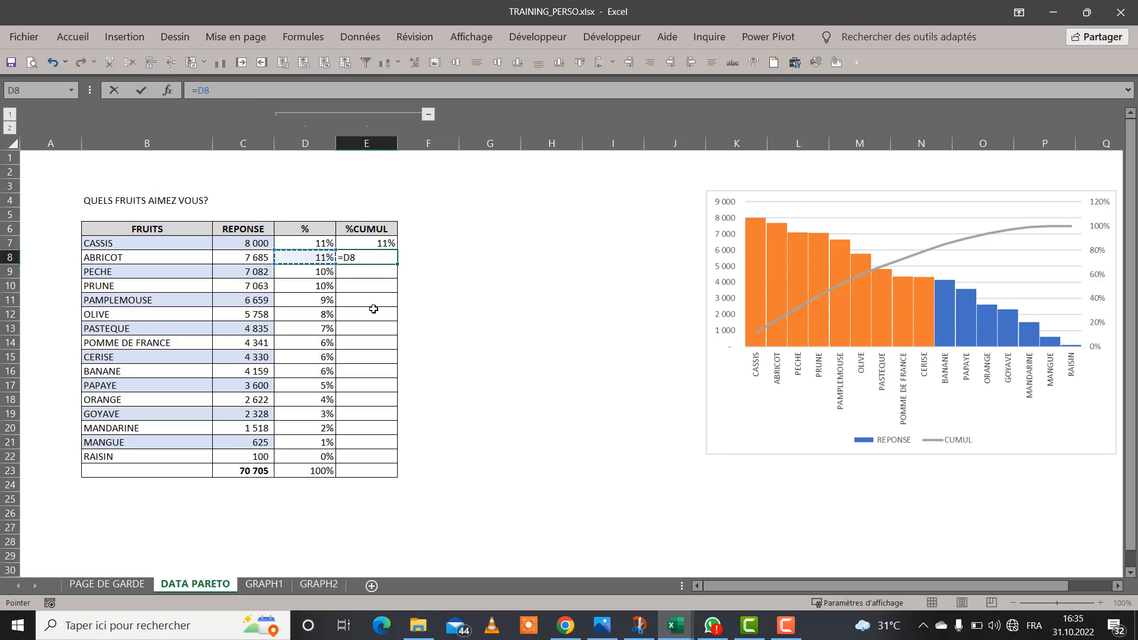
{"action": "type", "text": "+"}
{"action": "left_click", "coordinate": [378, 241]}
{"action": "key", "text": "Return"}
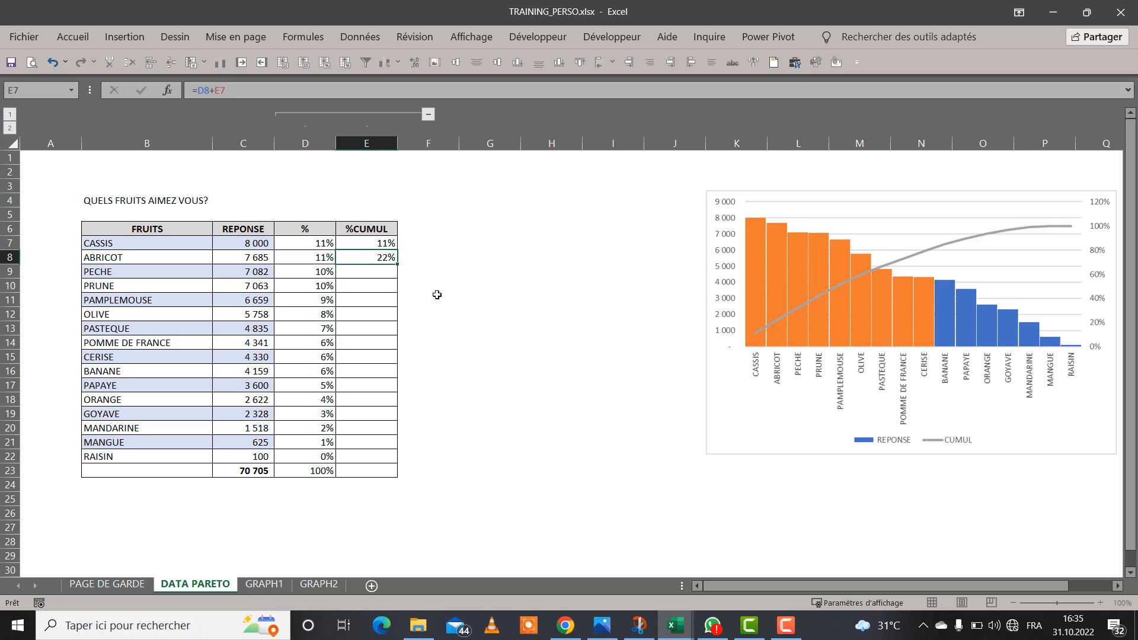
- Fill the cumulative formula from E8 down the %CUMUL column and clear the total-row cell E23
{"action": "left_click", "coordinate": [386, 257]}
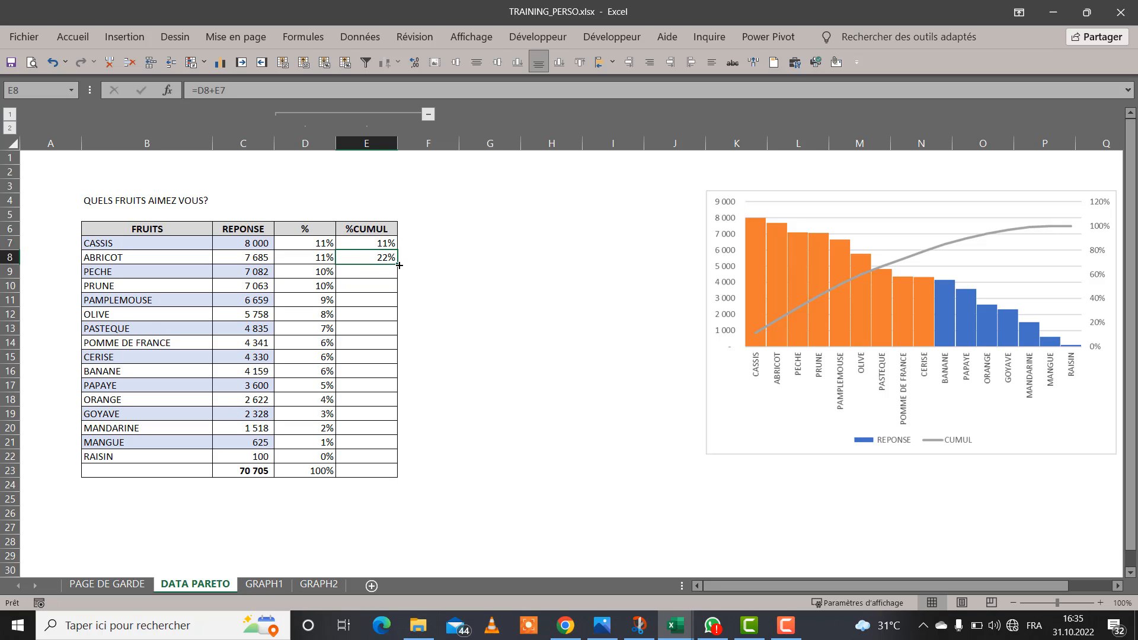
{"action": "double_click", "coordinate": [399, 266]}
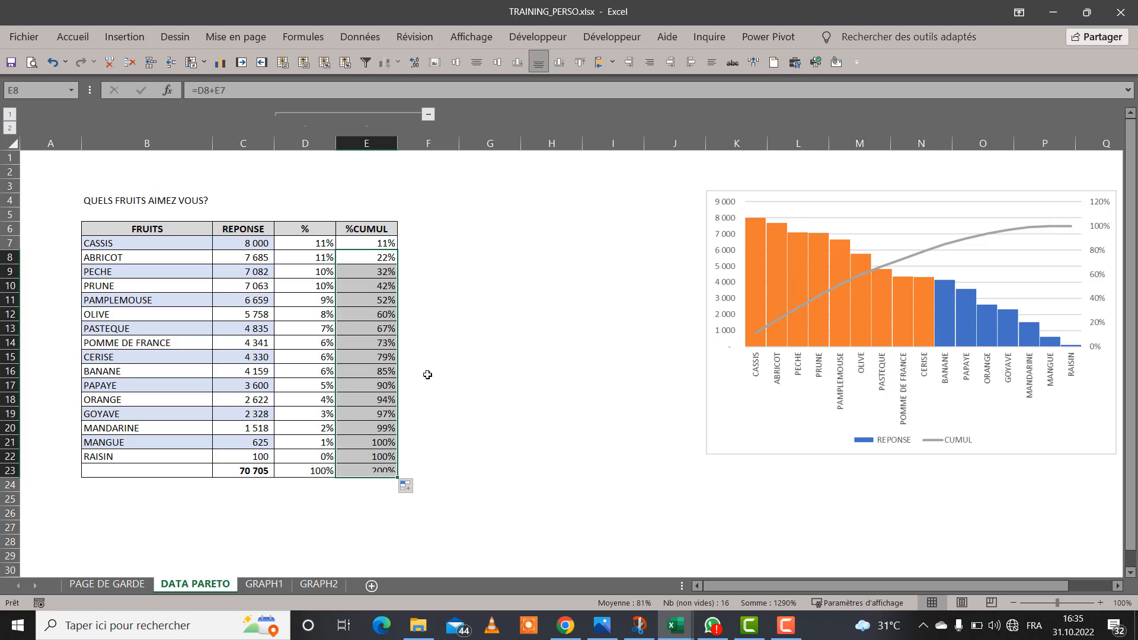
{"action": "left_click", "coordinate": [383, 470]}
{"action": "key", "text": "Delete"}
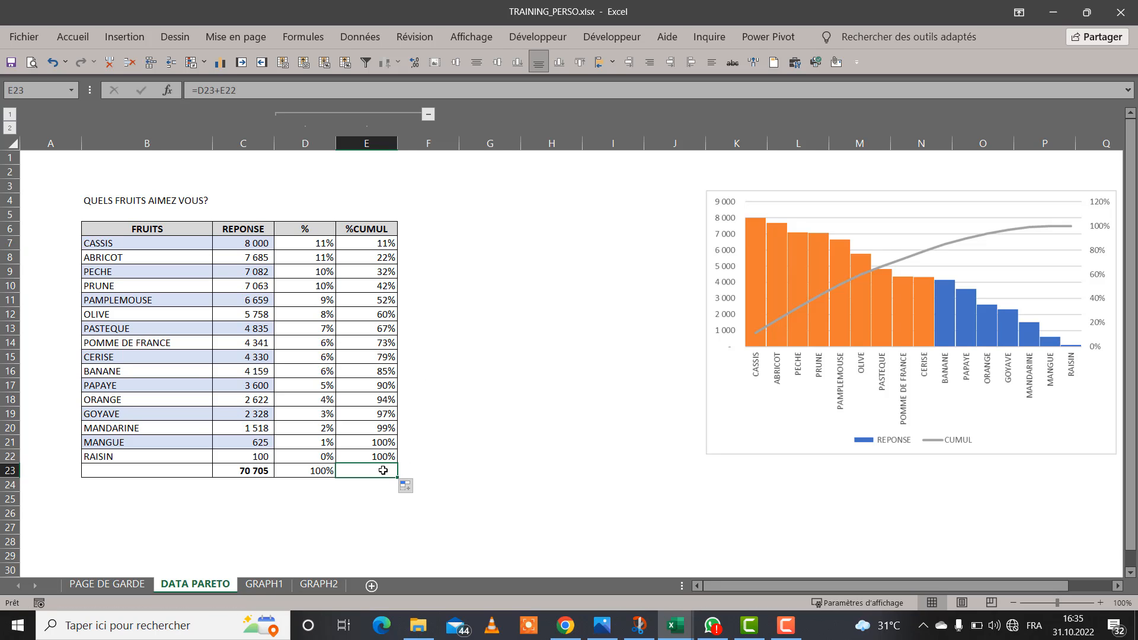
{"action": "left_click", "coordinate": [447, 461]}
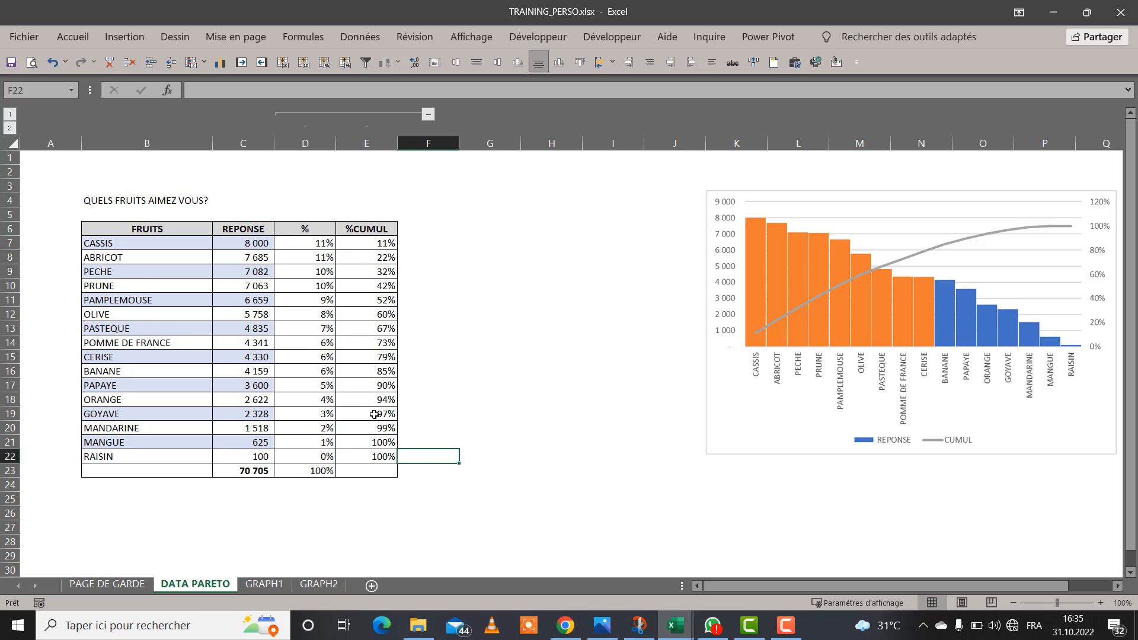
{"action": "left_click", "coordinate": [73, 37]}
{"action": "left_click", "coordinate": [376, 146]}
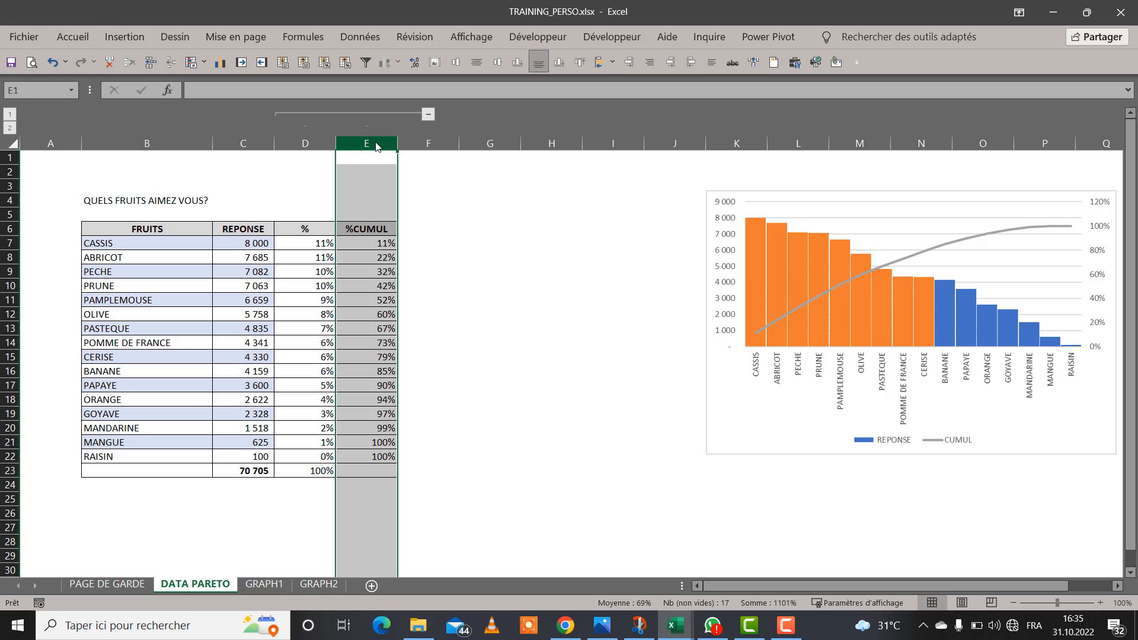
{"action": "left_click", "coordinate": [69, 40]}
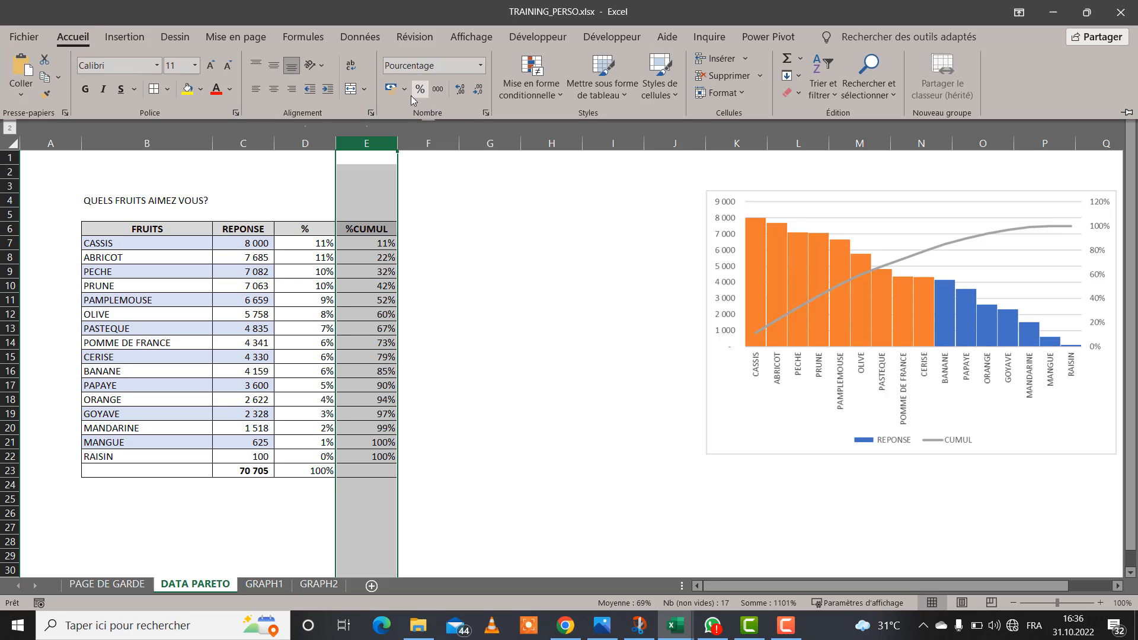
{"action": "left_click", "coordinate": [456, 263]}
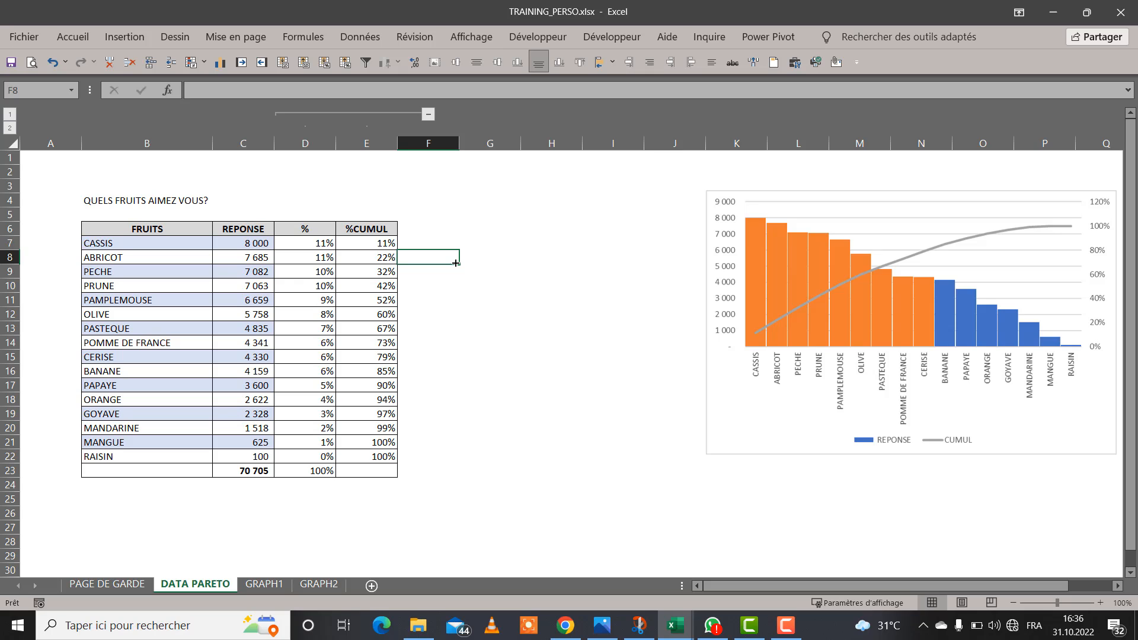
- Insert a combined clustered column and line chart from the table range B6:E22, leaving out the total row
{"action": "left_click_drag", "start_coordinate": [172, 229], "coordinate": [374, 455]}
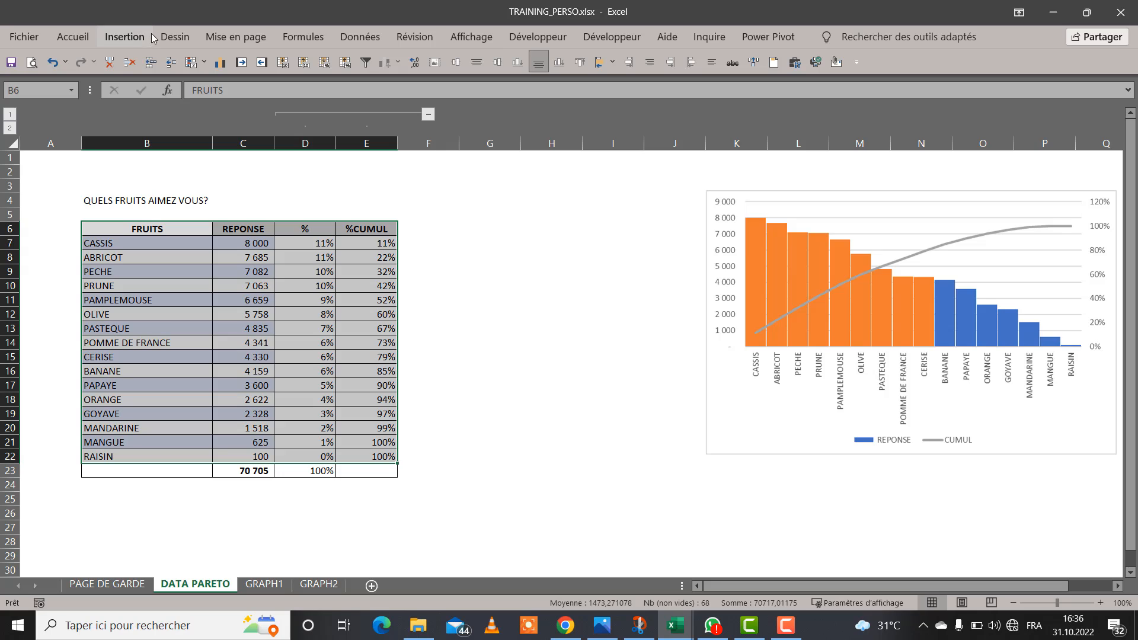
{"action": "left_click", "coordinate": [134, 34]}
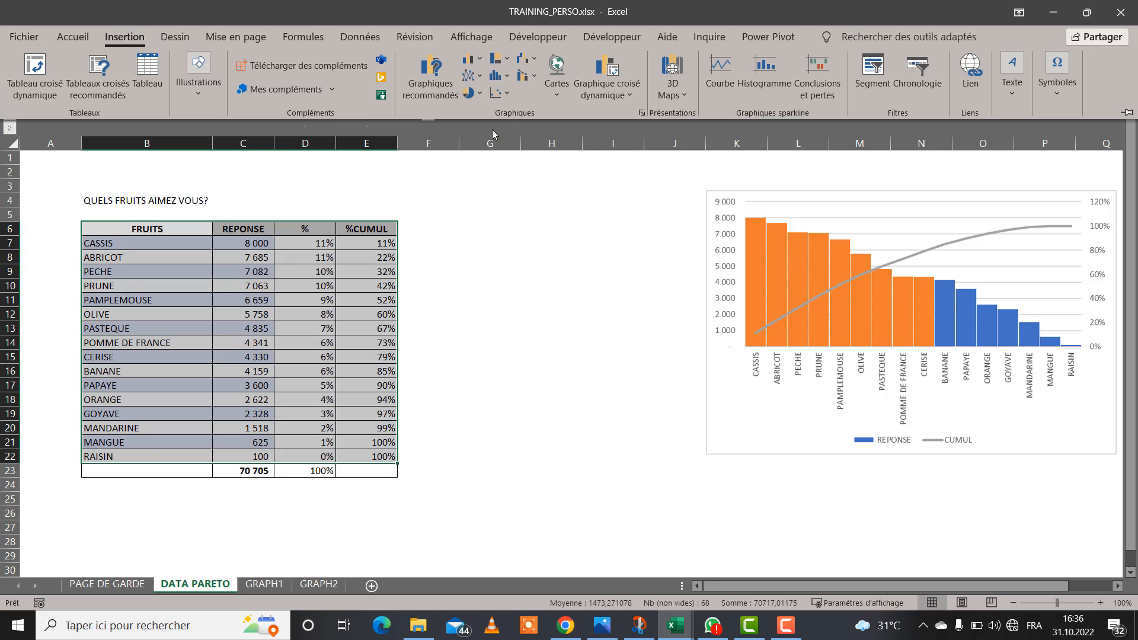
{"action": "left_click", "coordinate": [538, 85]}
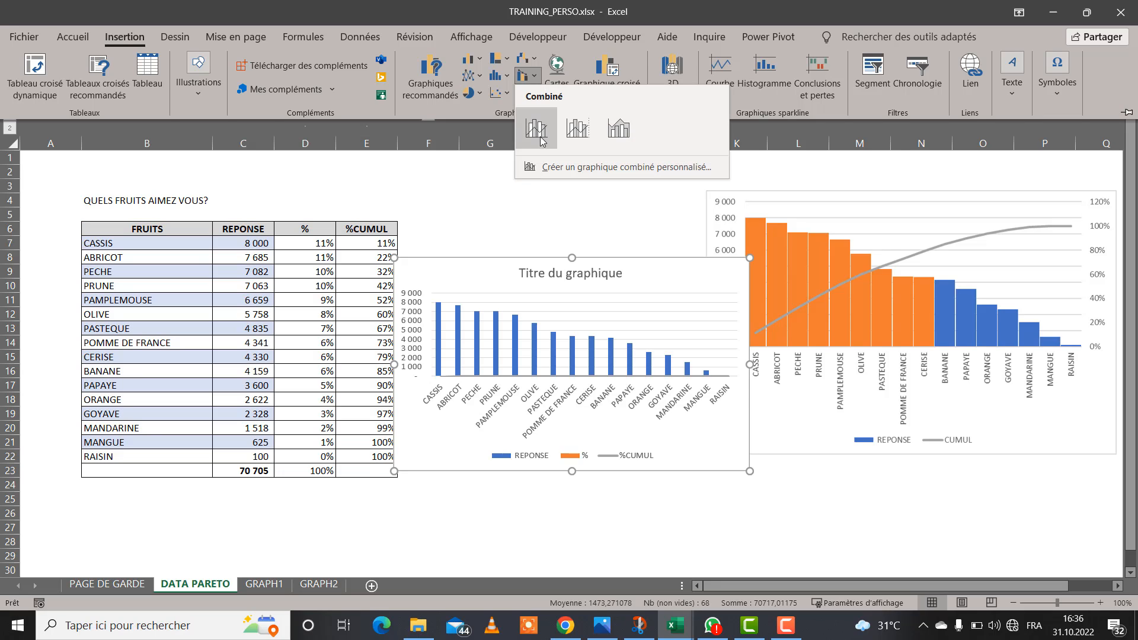
{"action": "left_click", "coordinate": [540, 141]}
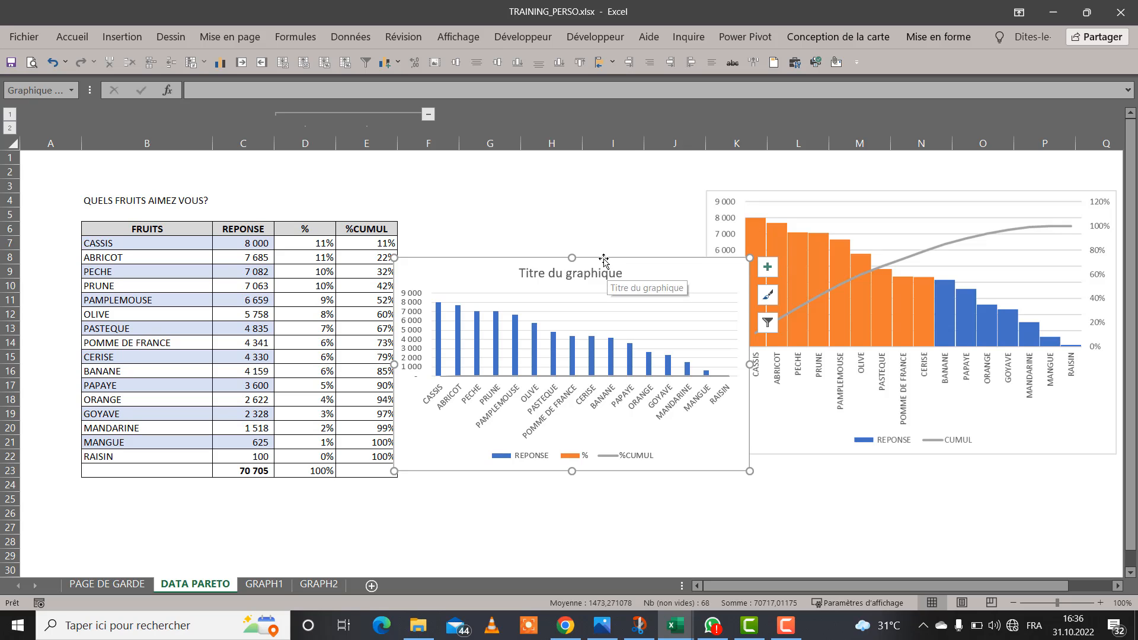
- Move the new combined chart from the DATA PARETO sheet to cell B6 of the GRAPH1 sheet
{"action": "right_click", "coordinate": [603, 258]}
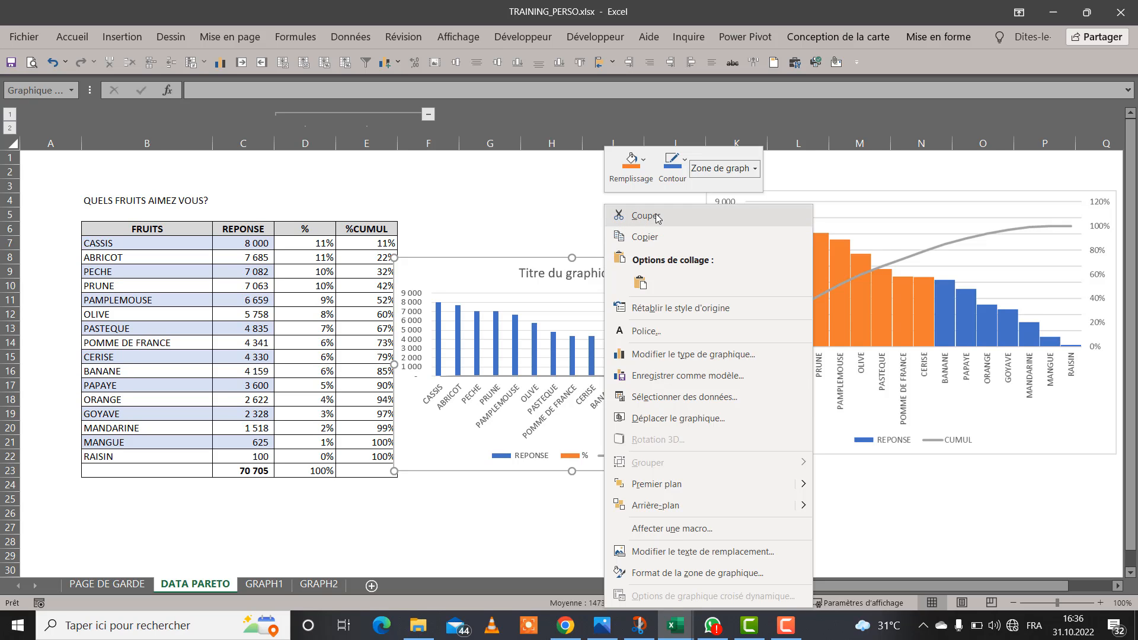
{"action": "left_click", "coordinate": [617, 217]}
{"action": "left_click", "coordinate": [264, 584]}
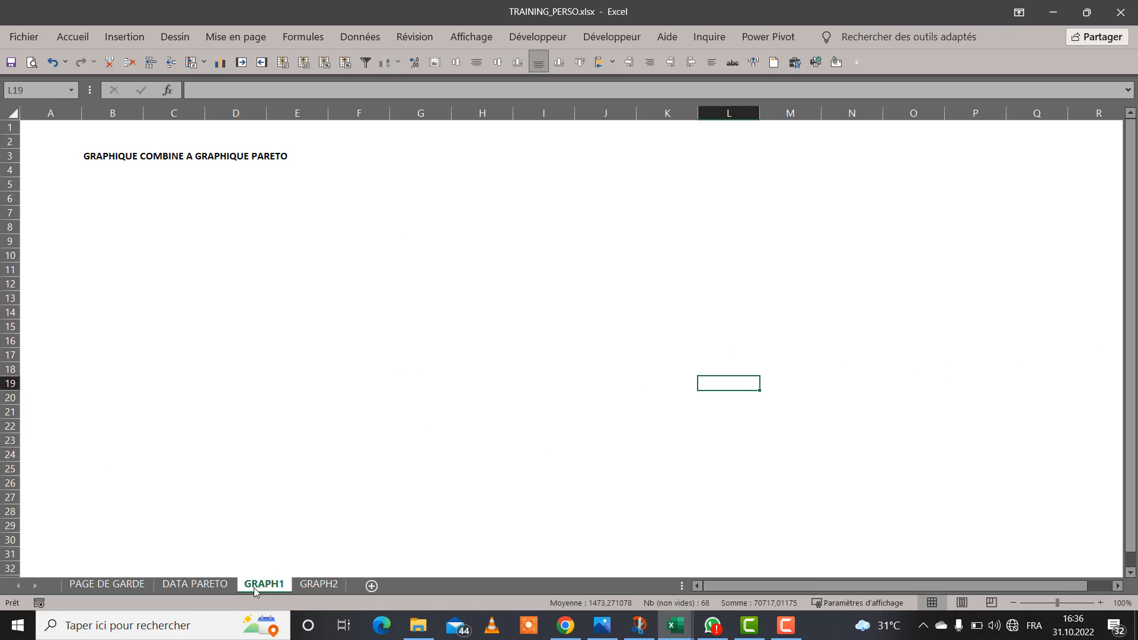
{"action": "left_click", "coordinate": [95, 194]}
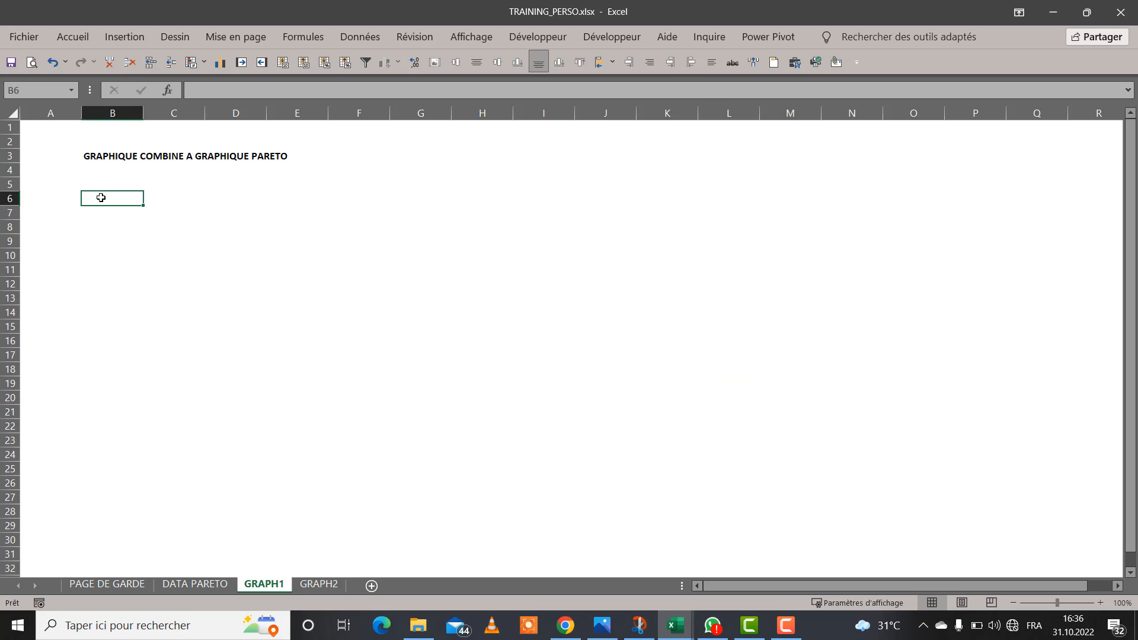
{"action": "right_click", "coordinate": [101, 197]}
{"action": "left_click", "coordinate": [137, 276]}
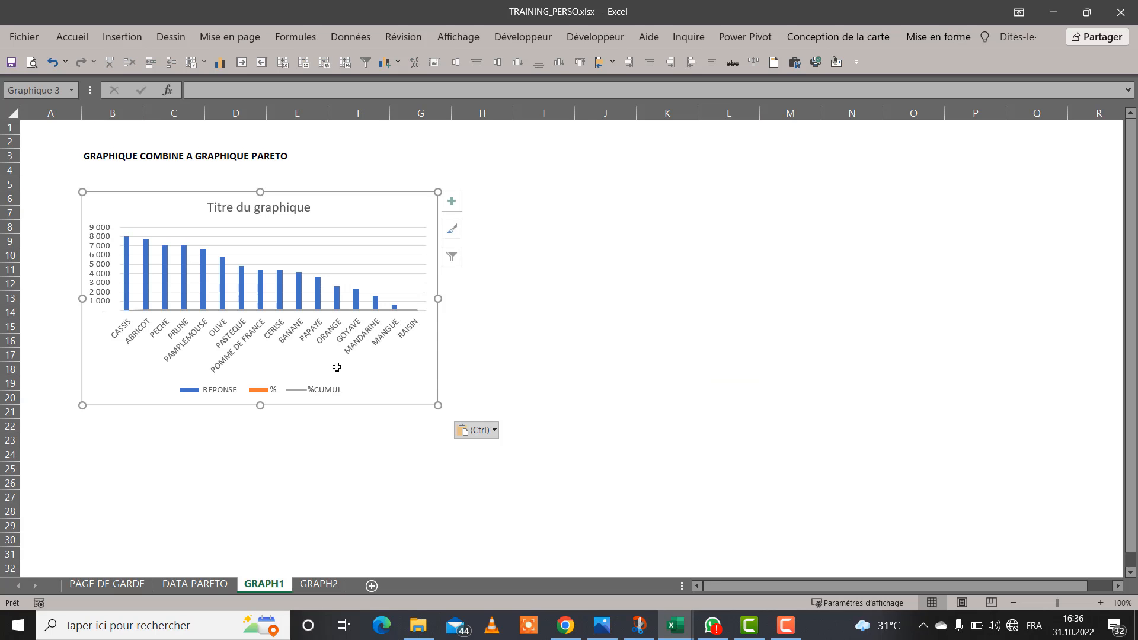
- Enlarge the chart to span roughly B6 to L27 and delete its placeholder title
{"action": "left_click_drag", "start_coordinate": [436, 405], "coordinate": [742, 496]}
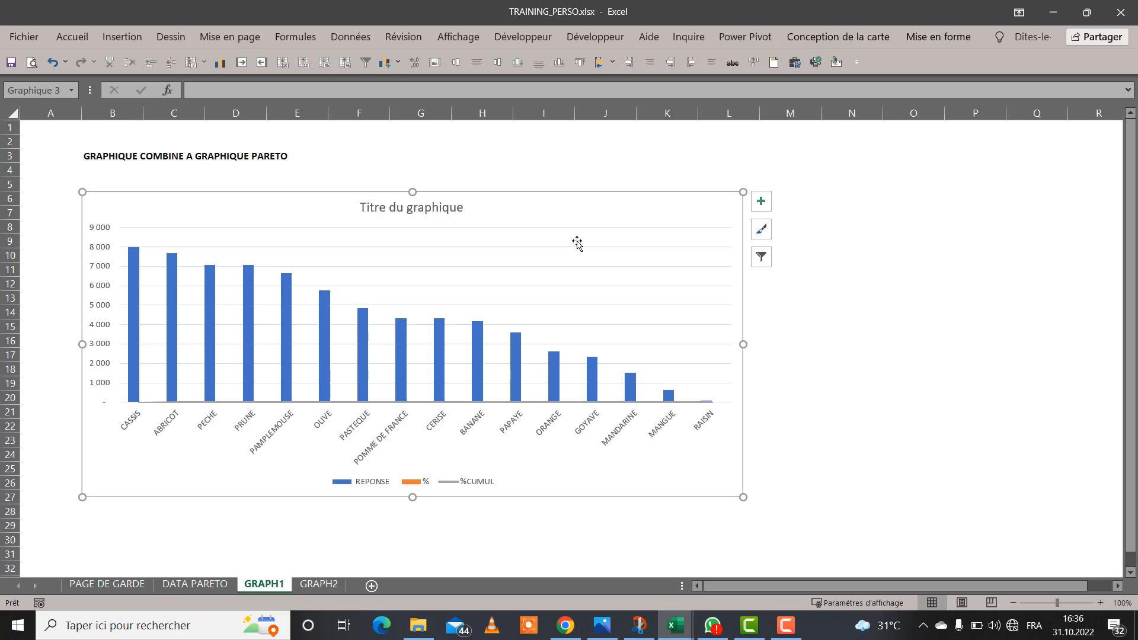
{"action": "left_click", "coordinate": [448, 203]}
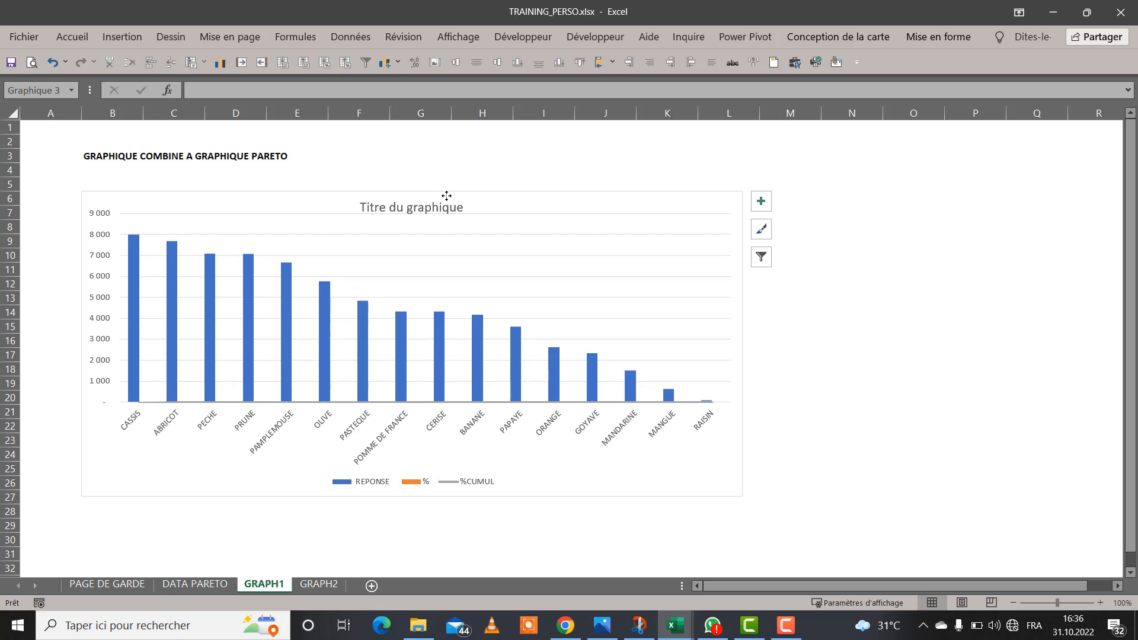
{"action": "key", "text": "Delete"}
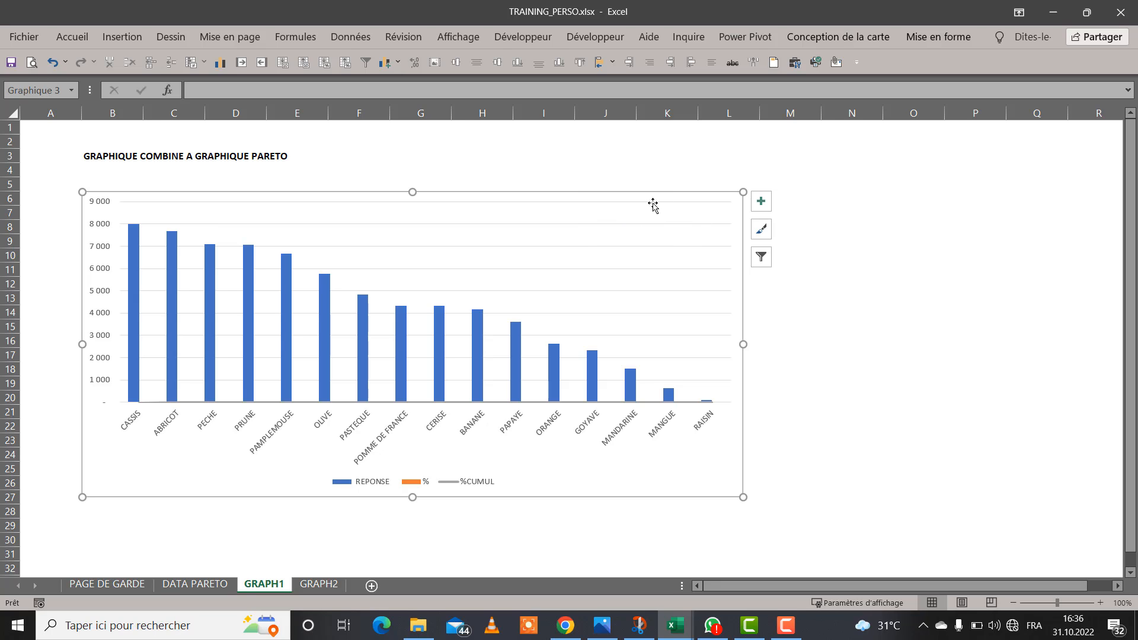
- Change the custom combination chart so the %CUMUL series is plotted as a line (Courbe) on the secondary axis
{"action": "left_click", "coordinate": [840, 36]}
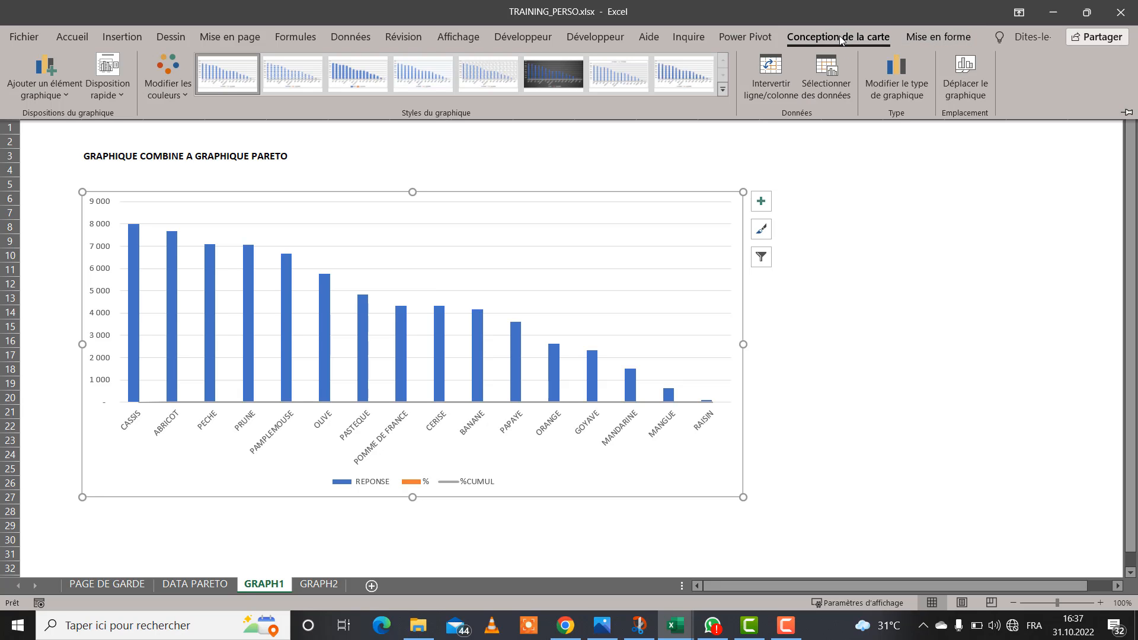
{"action": "left_click", "coordinate": [900, 73]}
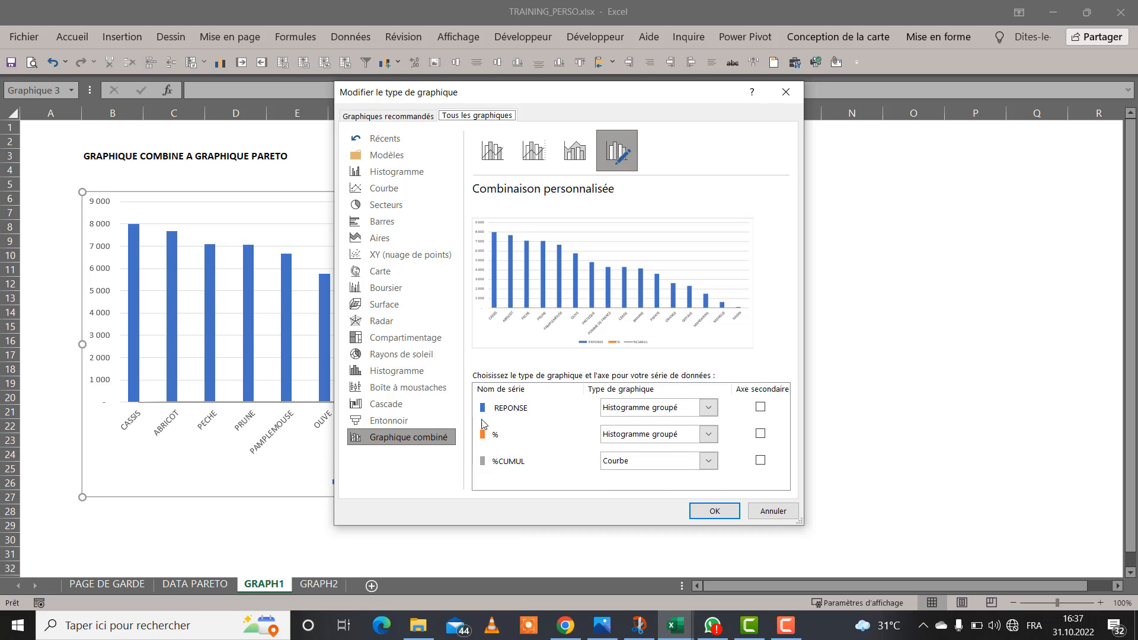
{"action": "left_click", "coordinate": [709, 408]}
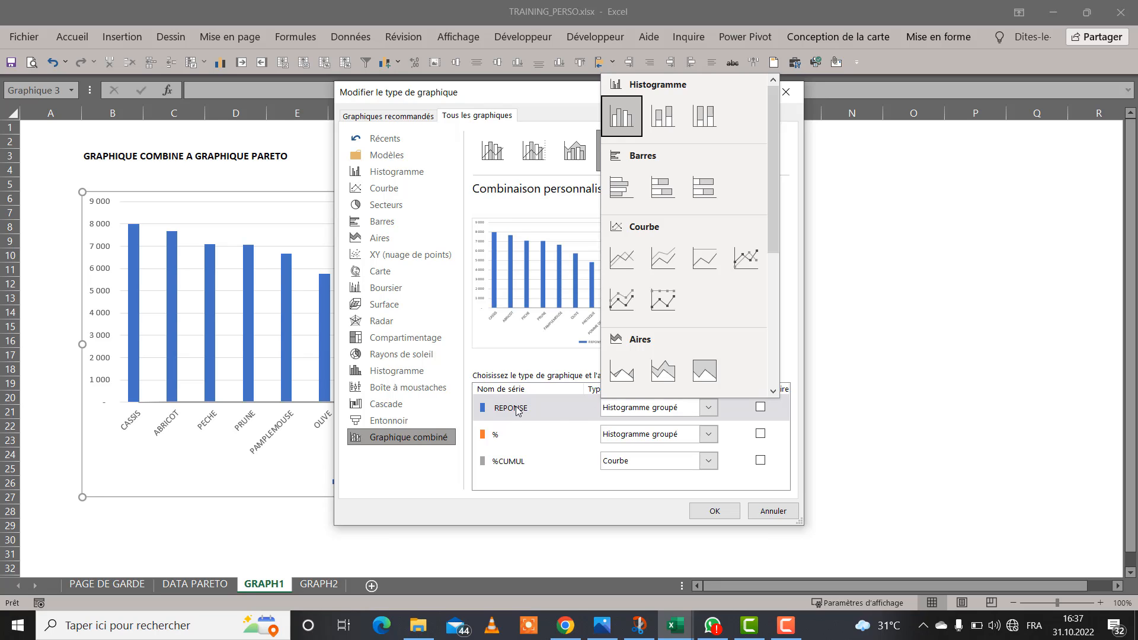
{"action": "left_click", "coordinate": [736, 413]}
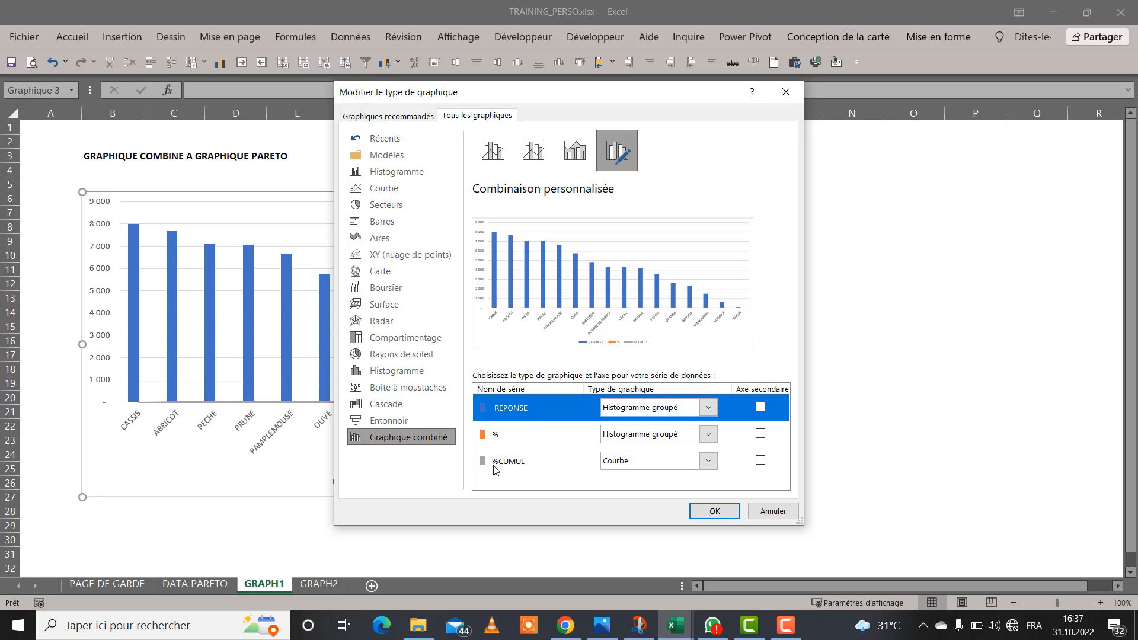
{"action": "left_click", "coordinate": [709, 462]}
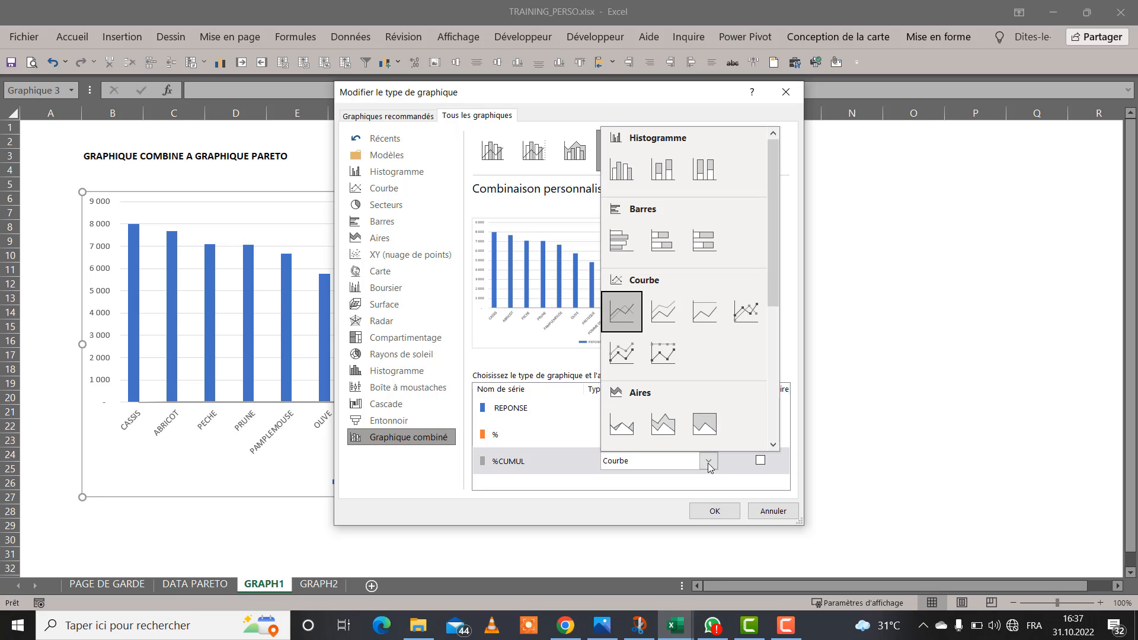
{"action": "left_click", "coordinate": [623, 325]}
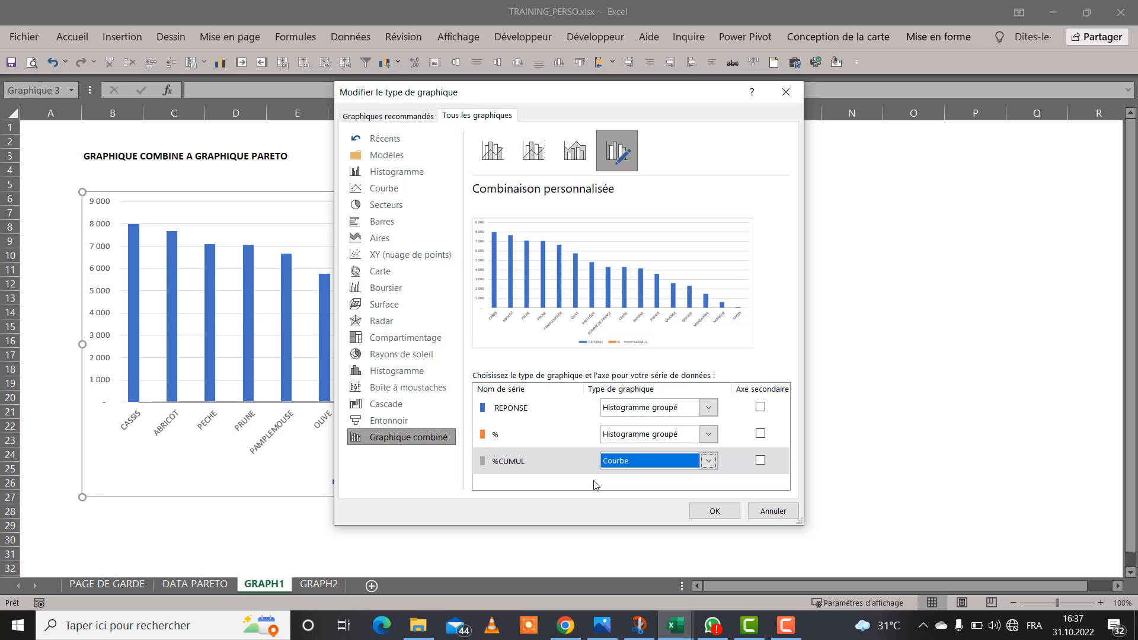
{"action": "left_click", "coordinate": [760, 461]}
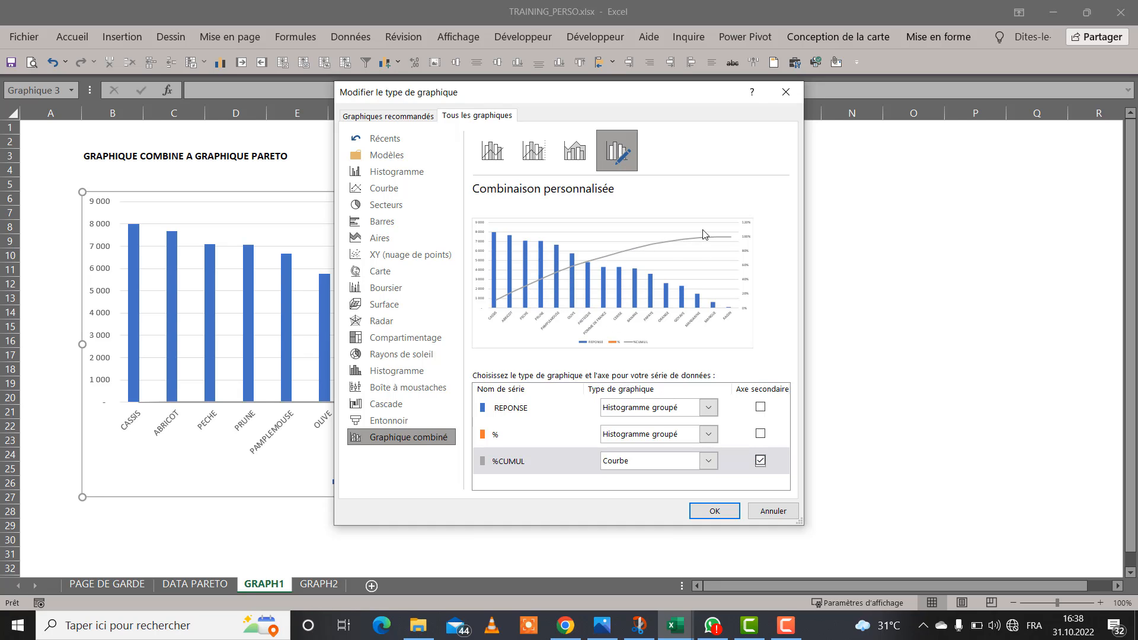
{"action": "left_click", "coordinate": [715, 512]}
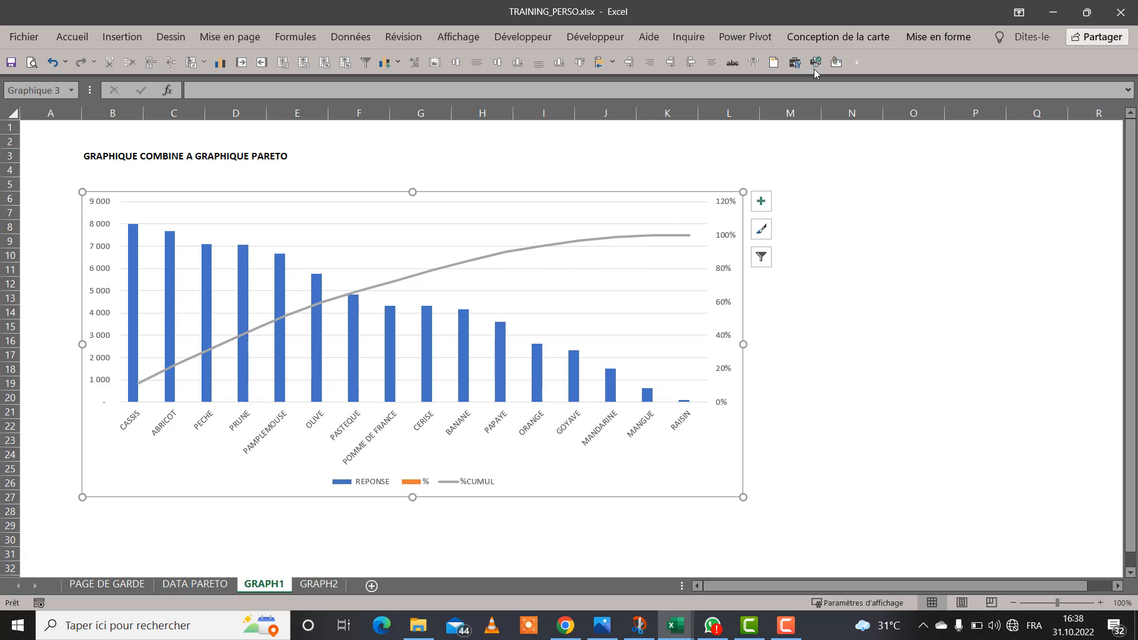
- Exclude the % series from the chart's data source, keeping only REPONSE and %CUMUL
{"action": "left_click", "coordinate": [848, 39]}
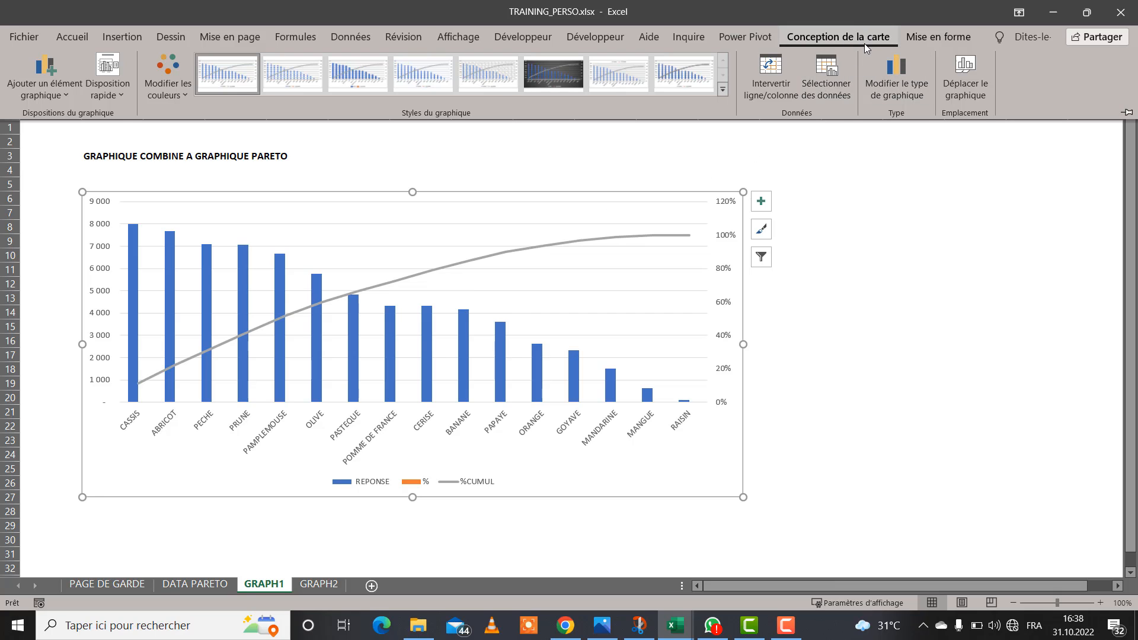
{"action": "left_click", "coordinate": [836, 80]}
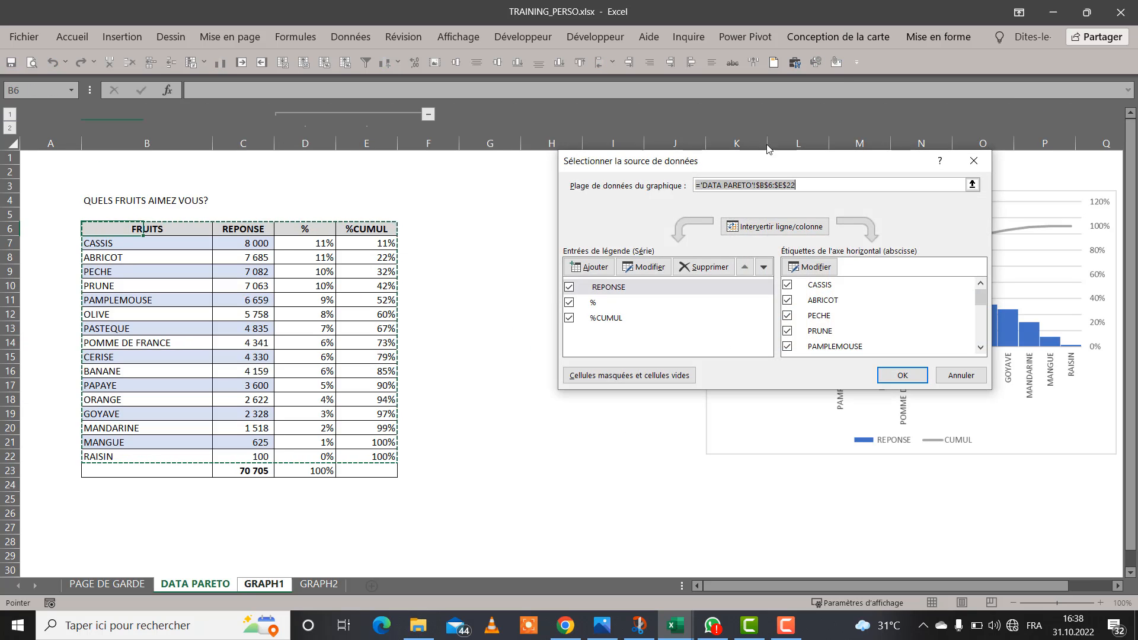
{"action": "left_click", "coordinate": [570, 304]}
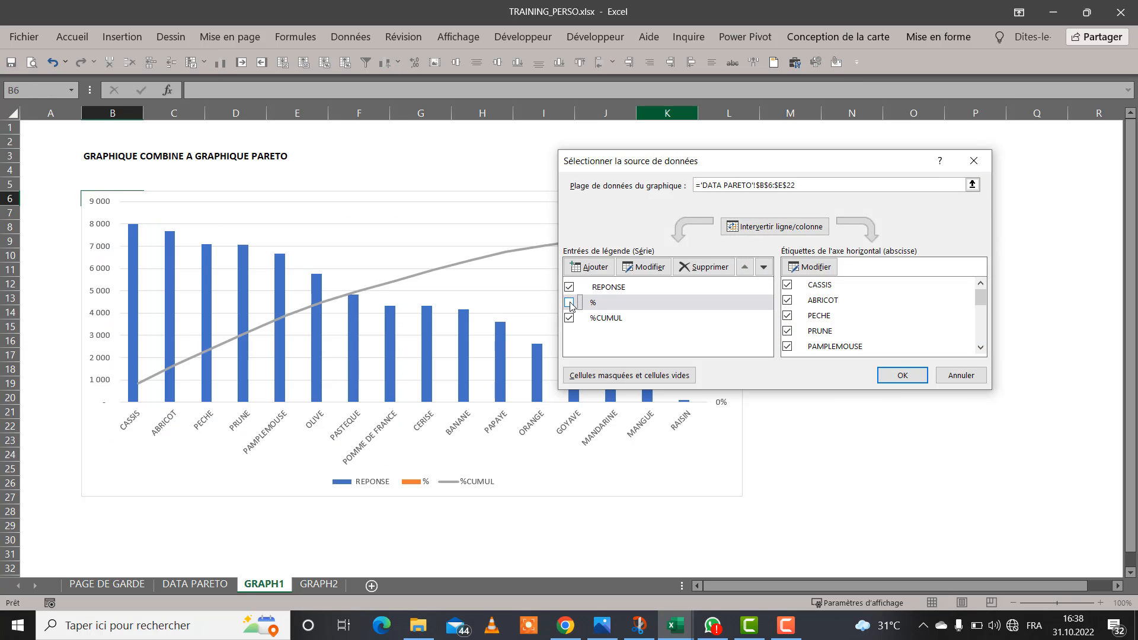
{"action": "left_click", "coordinate": [902, 377]}
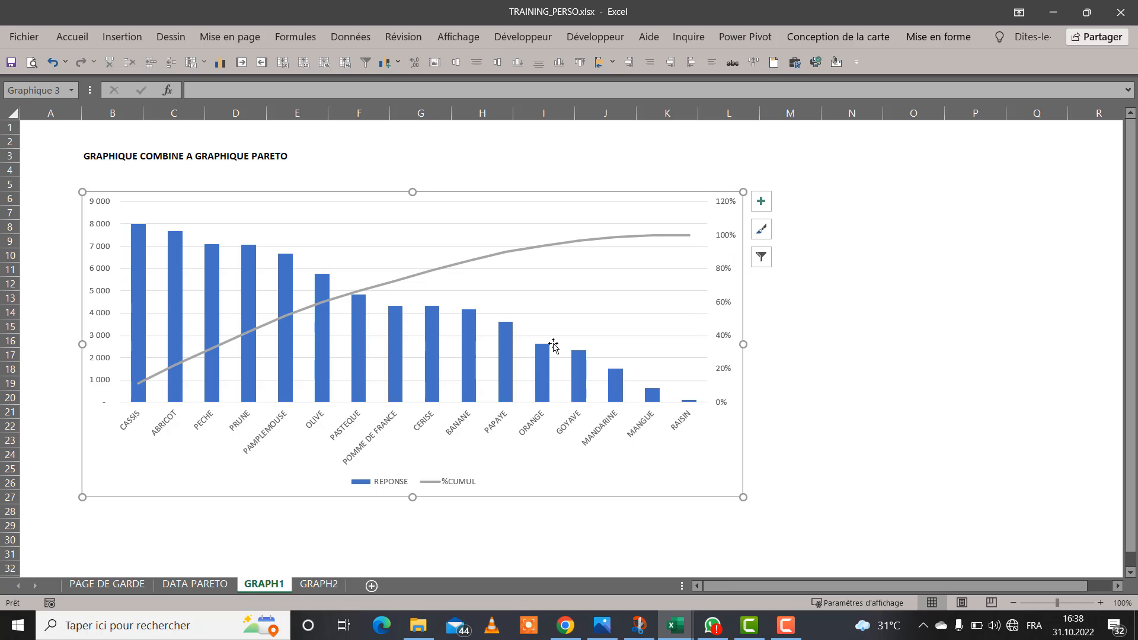
- Set the gap width (Largeur de l'intervalle) of the REPONSE column series to 2%
{"action": "left_click", "coordinate": [435, 330]}
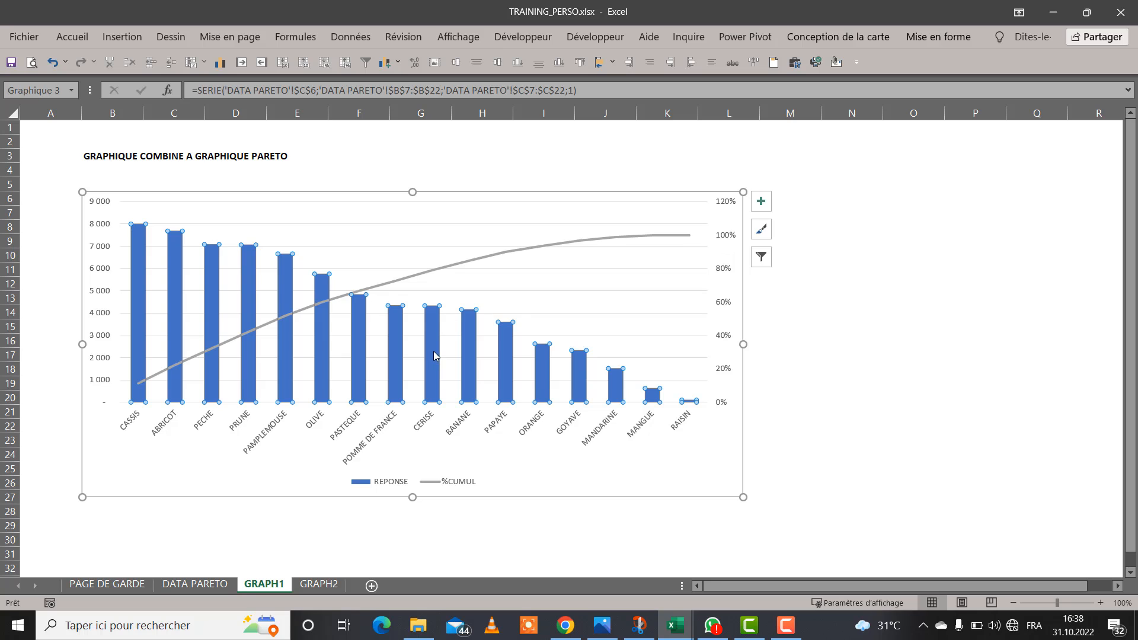
{"action": "right_click", "coordinate": [432, 338]}
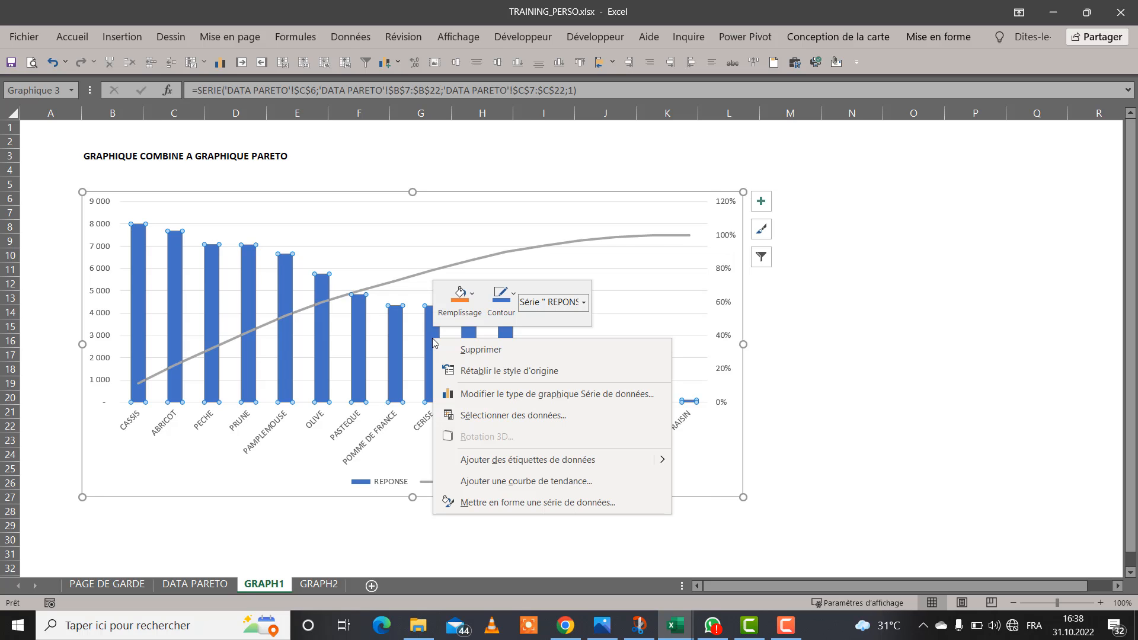
{"action": "left_click", "coordinate": [533, 505]}
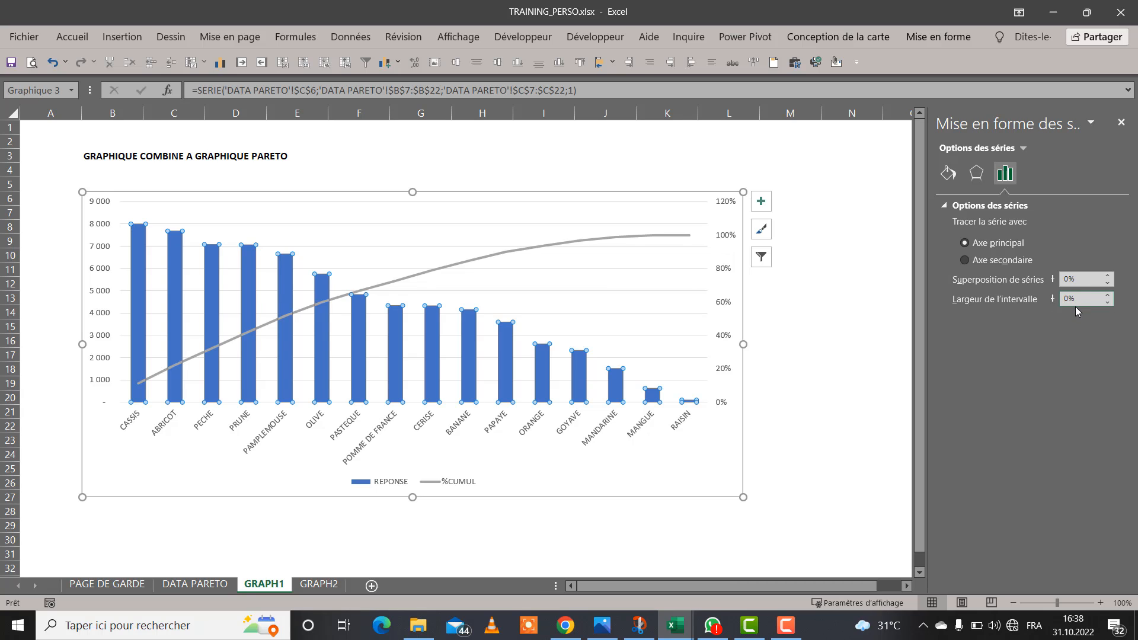
{"action": "key", "text": "Return"}
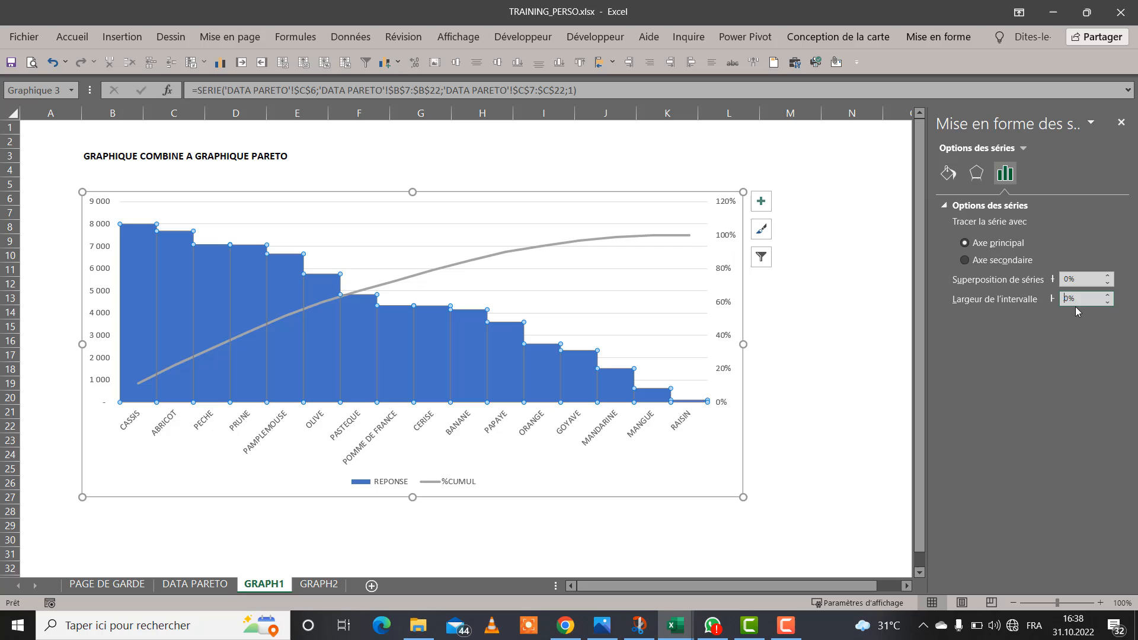
{"action": "left_click", "coordinate": [1108, 296]}
{"action": "left_click", "coordinate": [838, 350]}
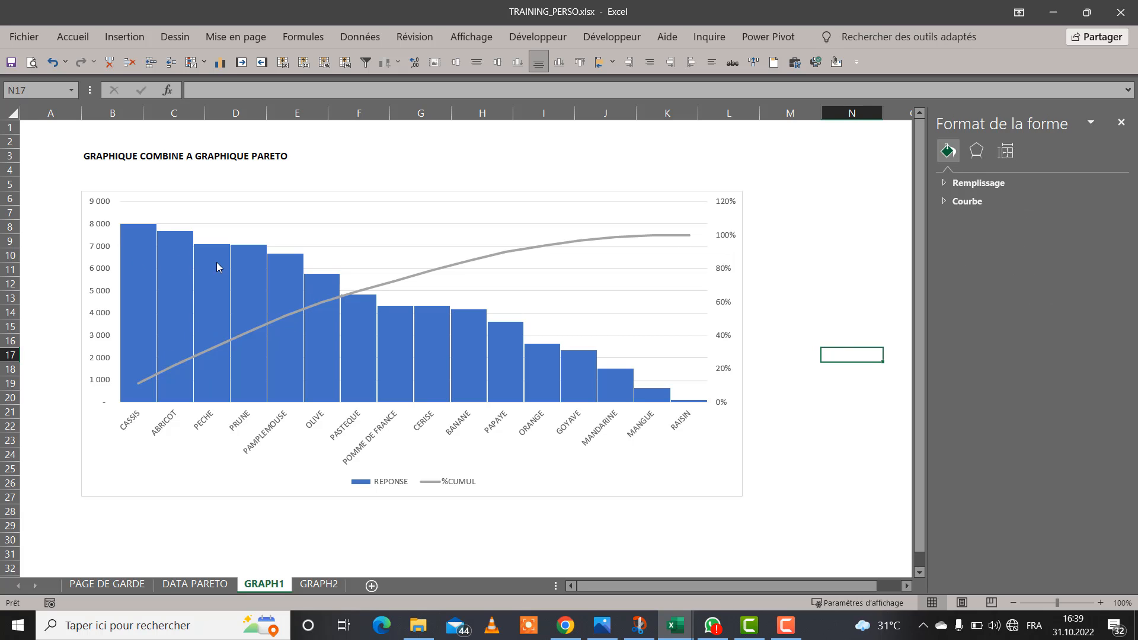
{"action": "mouse_move", "coordinate": [360, 313]}
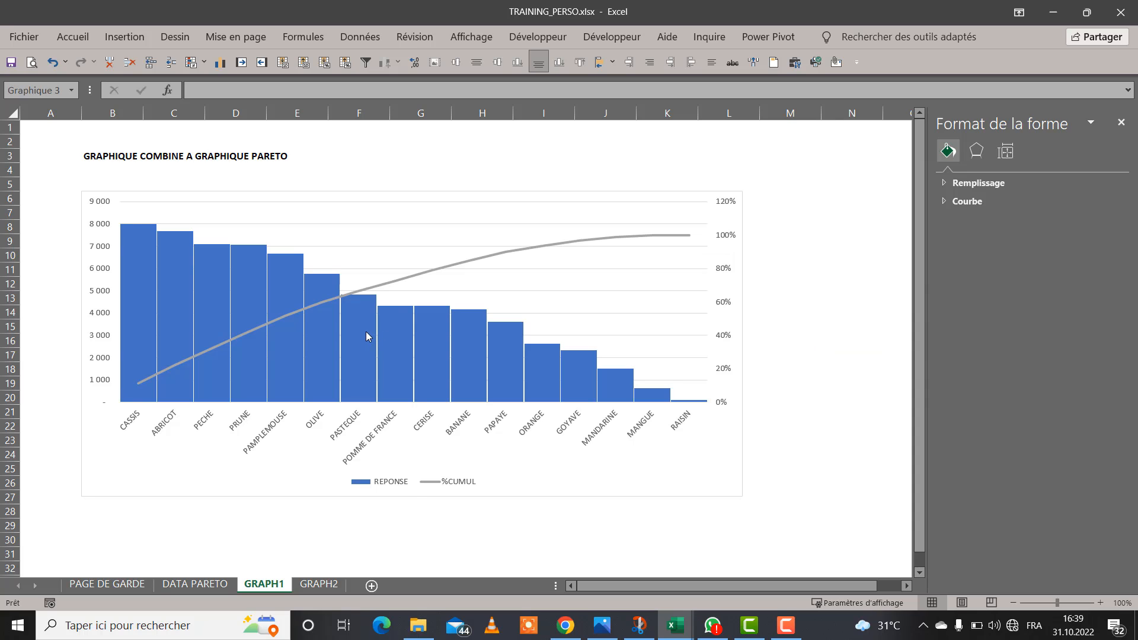
{"action": "left_click", "coordinate": [365, 332]}
{"action": "left_click", "coordinate": [775, 417]}
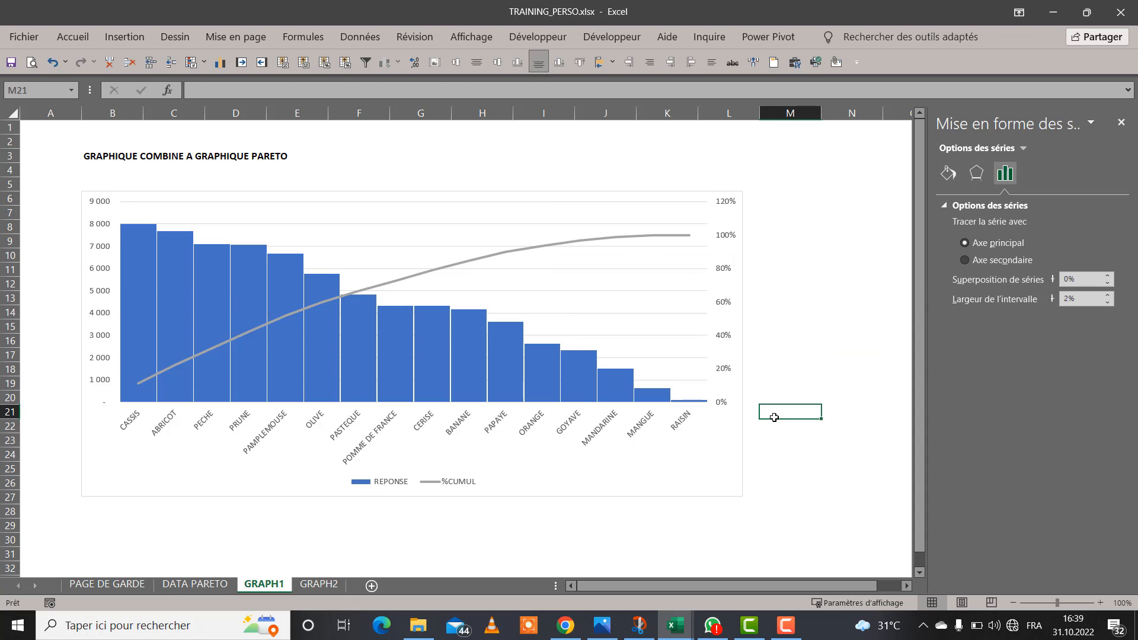
- Fill only the CASSIS column of the chart with the orange theme color
{"action": "left_click", "coordinate": [143, 258]}
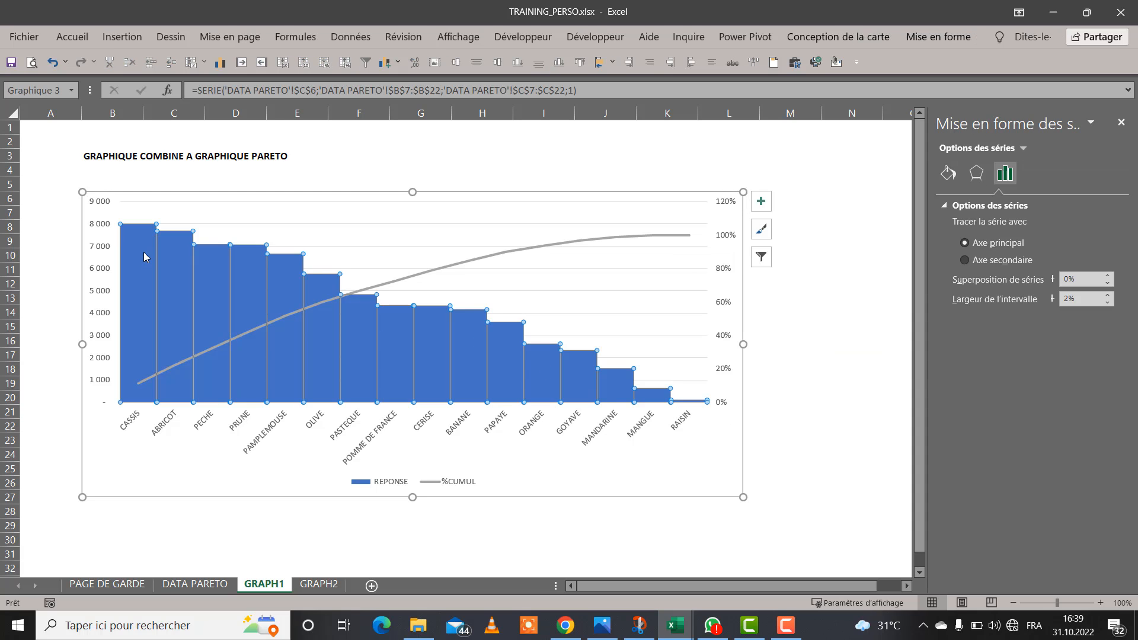
{"action": "left_click", "coordinate": [143, 256]}
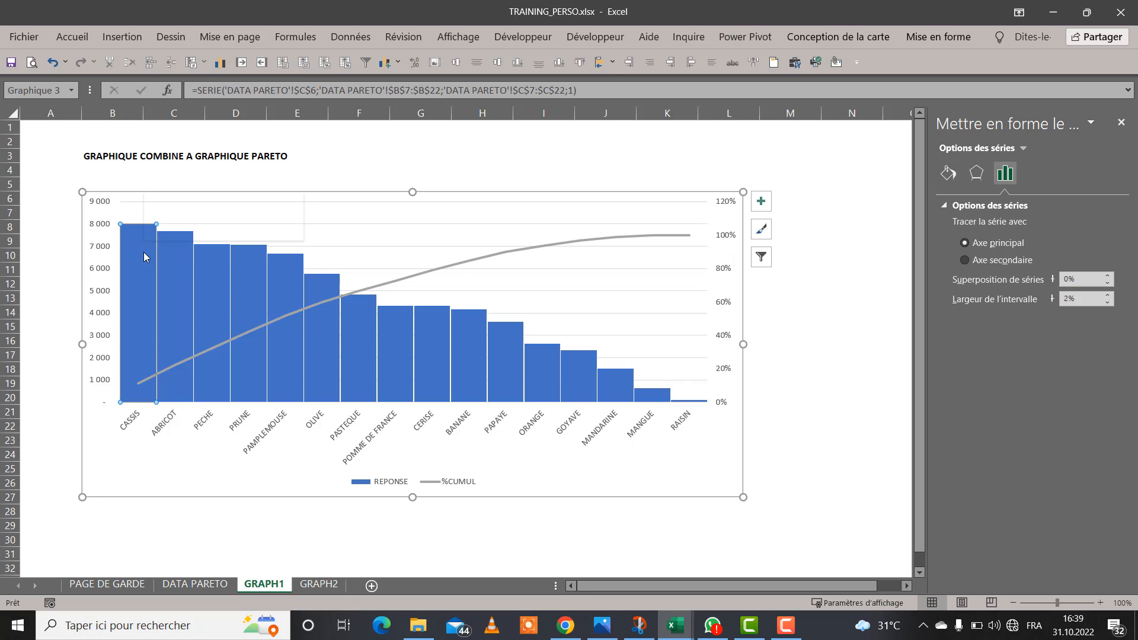
{"action": "right_click", "coordinate": [145, 256]}
{"action": "left_click", "coordinate": [181, 218]}
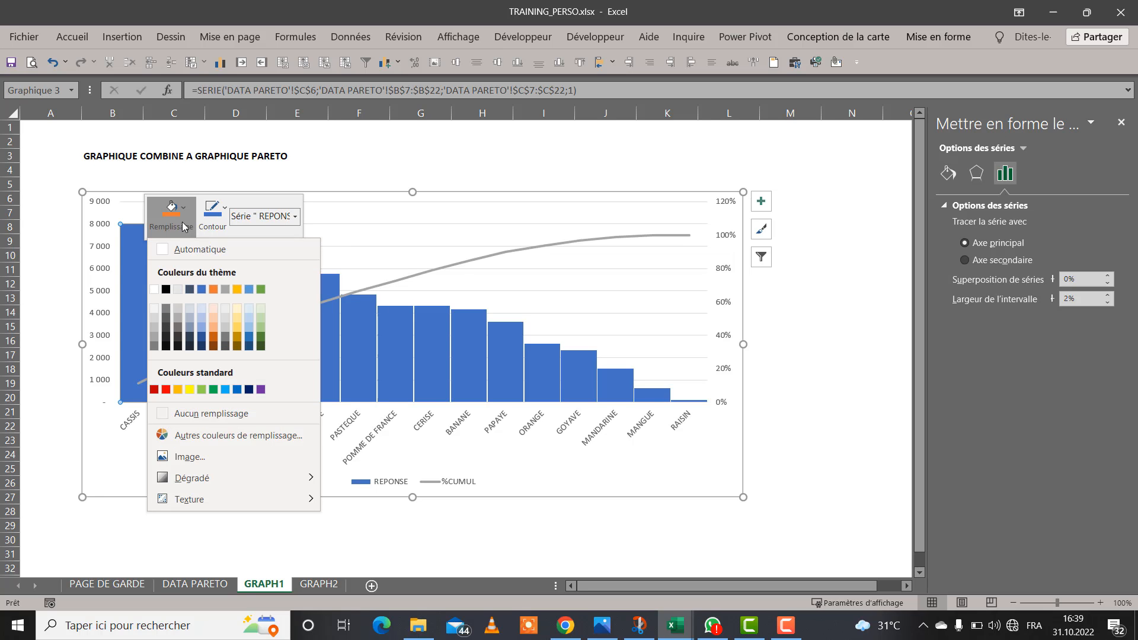
{"action": "left_click", "coordinate": [214, 286]}
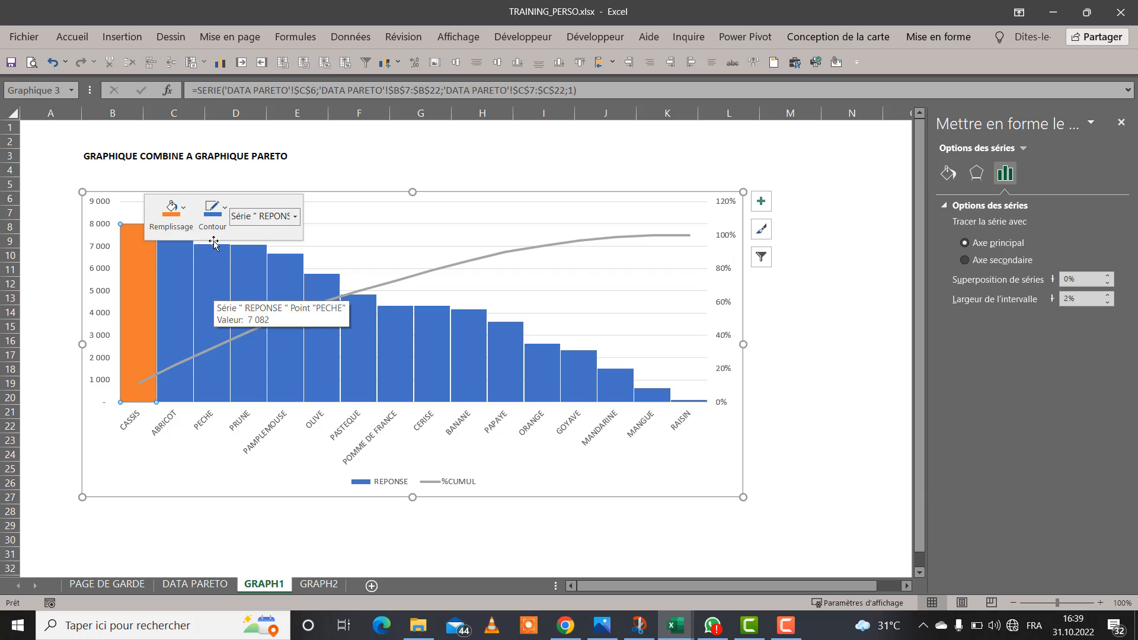
{"action": "left_click", "coordinate": [158, 533]}
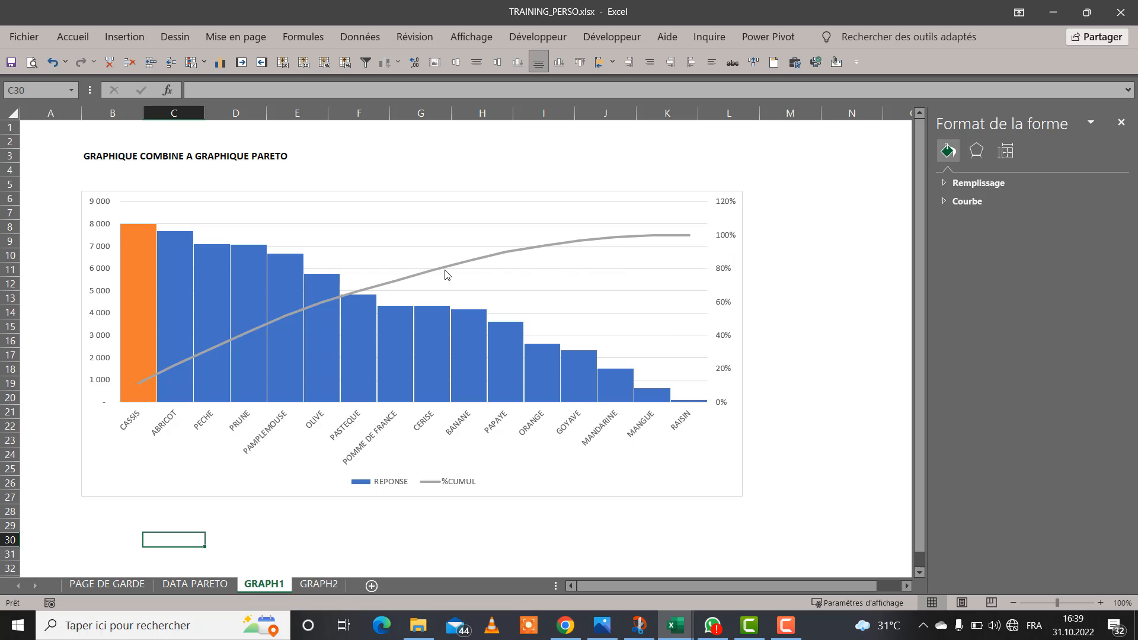
- Fill only the CERISE column, where the cumulative line reaches about 80%, with orange
{"action": "mouse_move", "coordinate": [445, 273]}
{"action": "left_click", "coordinate": [436, 338]}
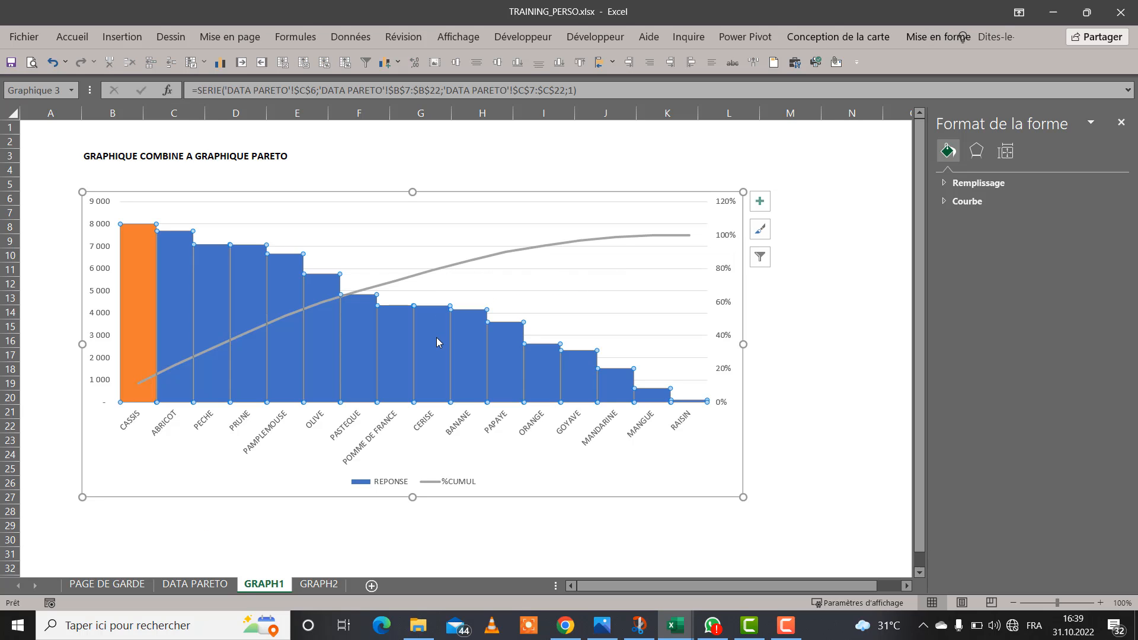
{"action": "left_click", "coordinate": [437, 341]}
{"action": "right_click", "coordinate": [436, 341]}
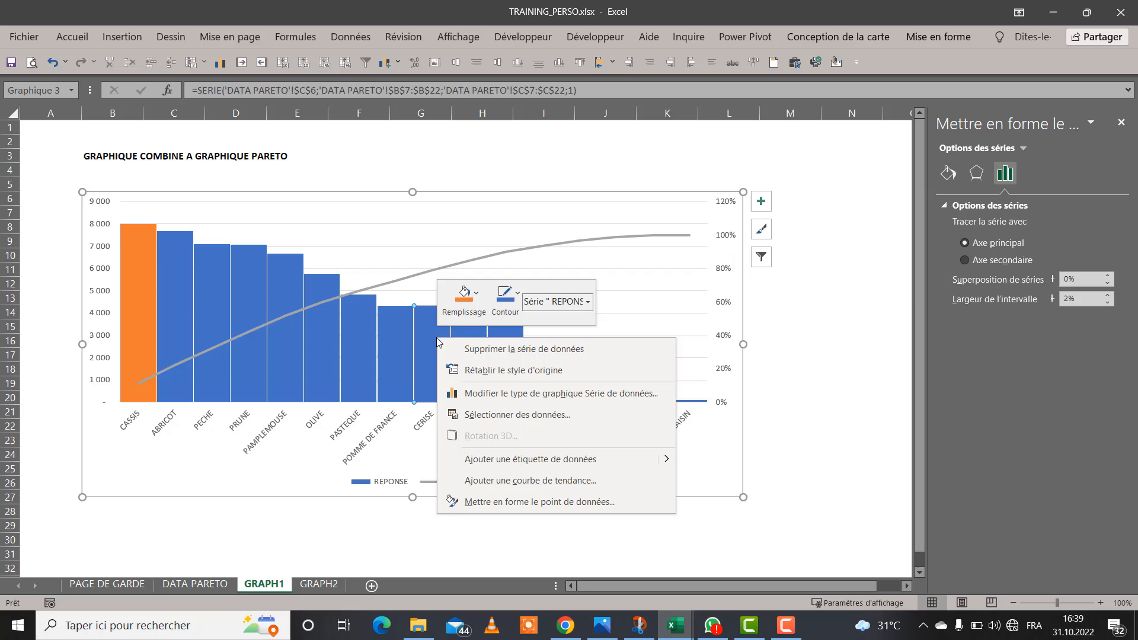
{"action": "left_click", "coordinate": [479, 297]}
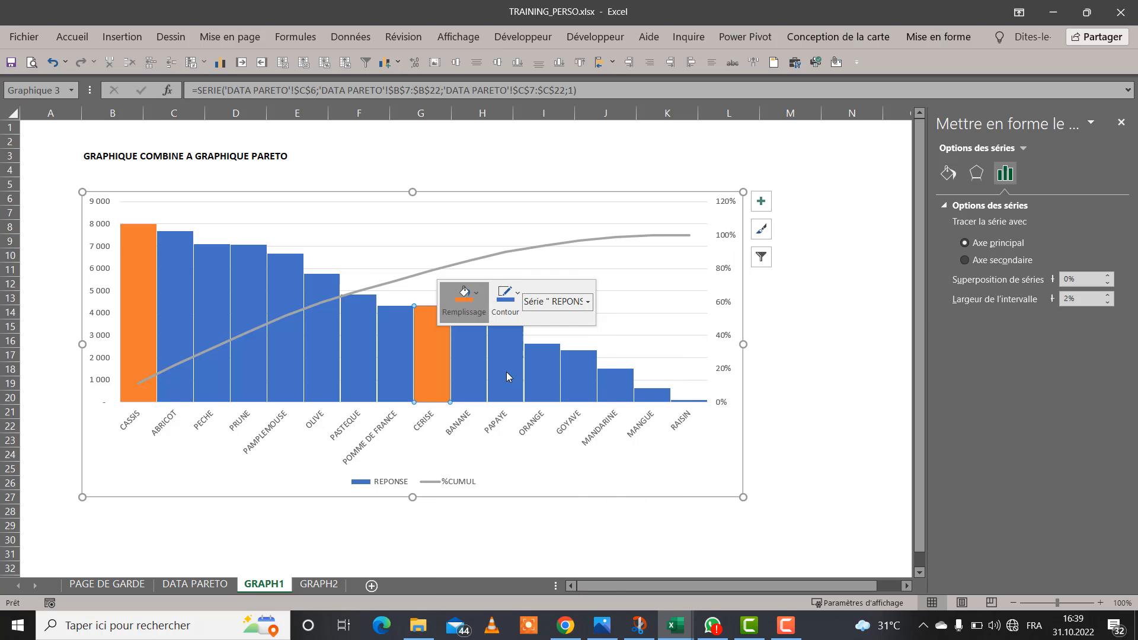
- Fill the POMME DE FRANCE and PASTEQUE columns of the chart individually with the orange theme color
{"action": "left_click", "coordinate": [506, 373]}
{"action": "left_click", "coordinate": [403, 336]}
{"action": "right_click", "coordinate": [404, 339]}
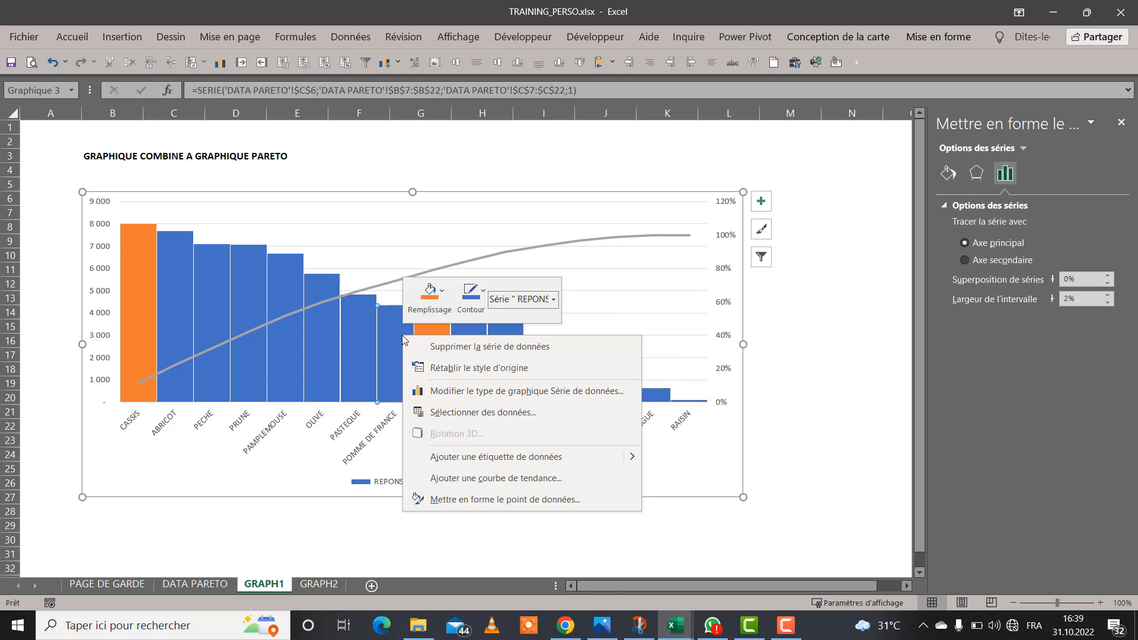
{"action": "left_click", "coordinate": [430, 295]}
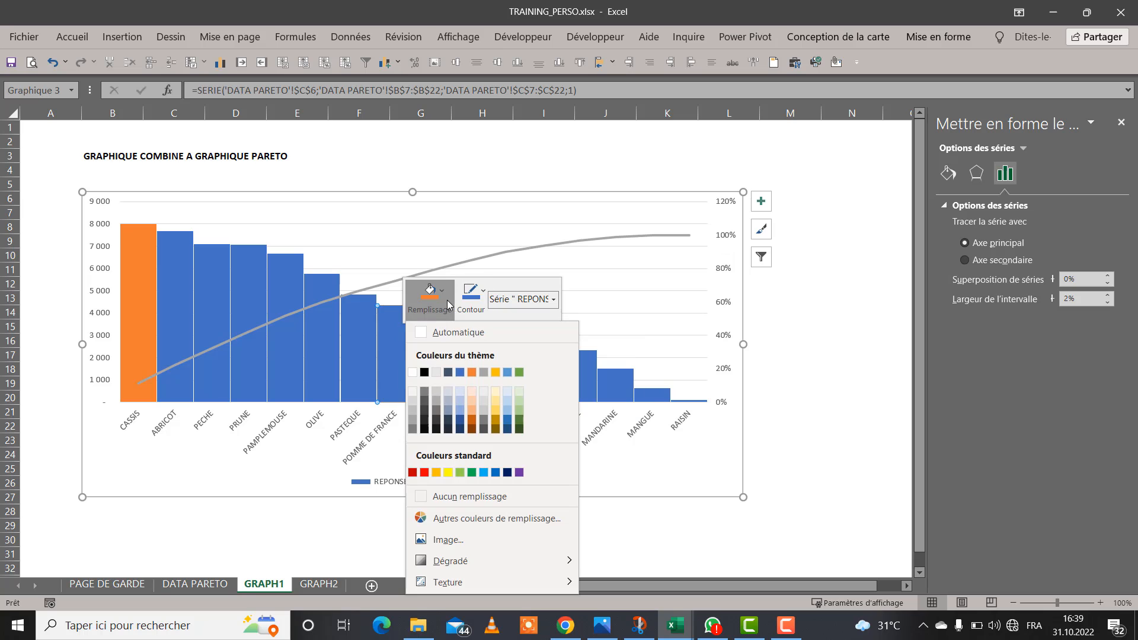
{"action": "left_click", "coordinate": [472, 372]}
{"action": "left_click", "coordinate": [364, 326]}
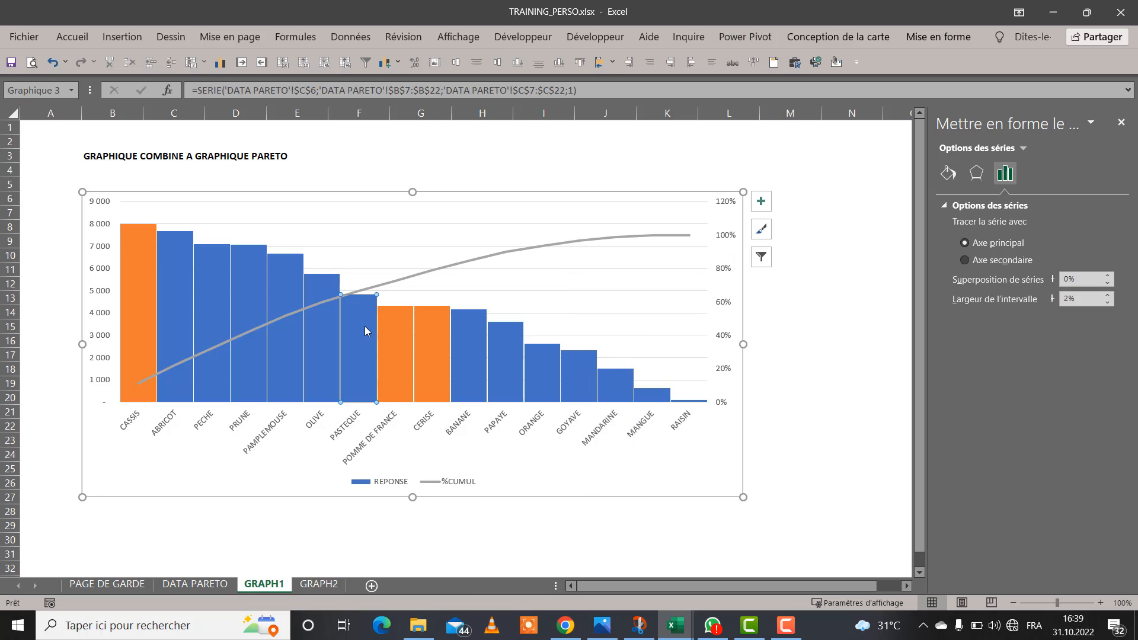
{"action": "right_click", "coordinate": [365, 326]}
{"action": "left_click", "coordinate": [409, 286]}
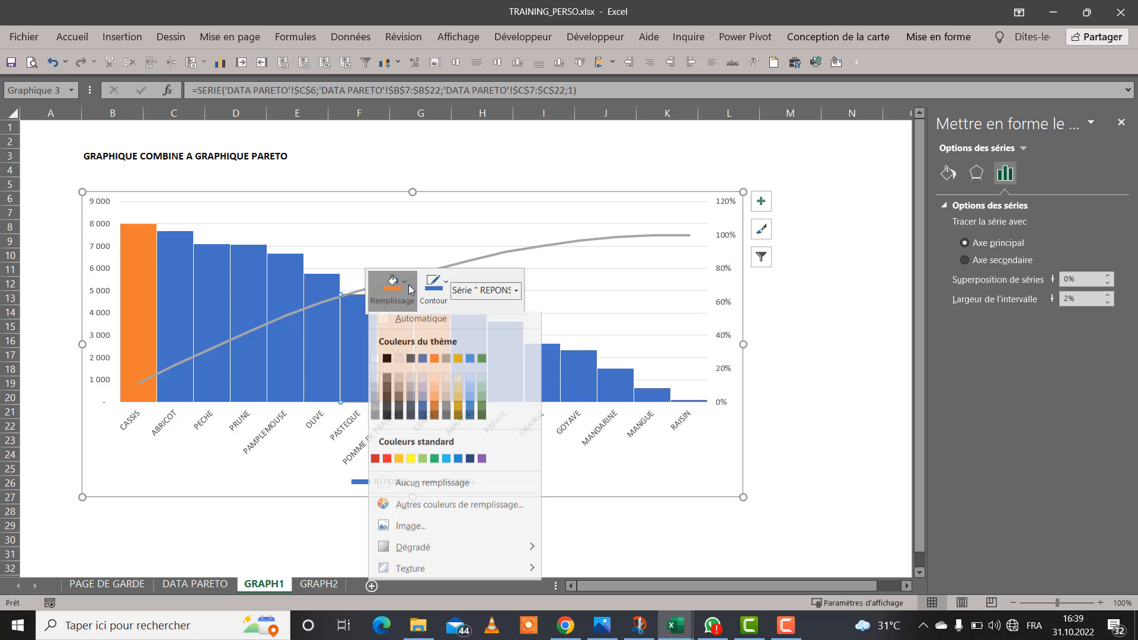
{"action": "left_click", "coordinate": [436, 364]}
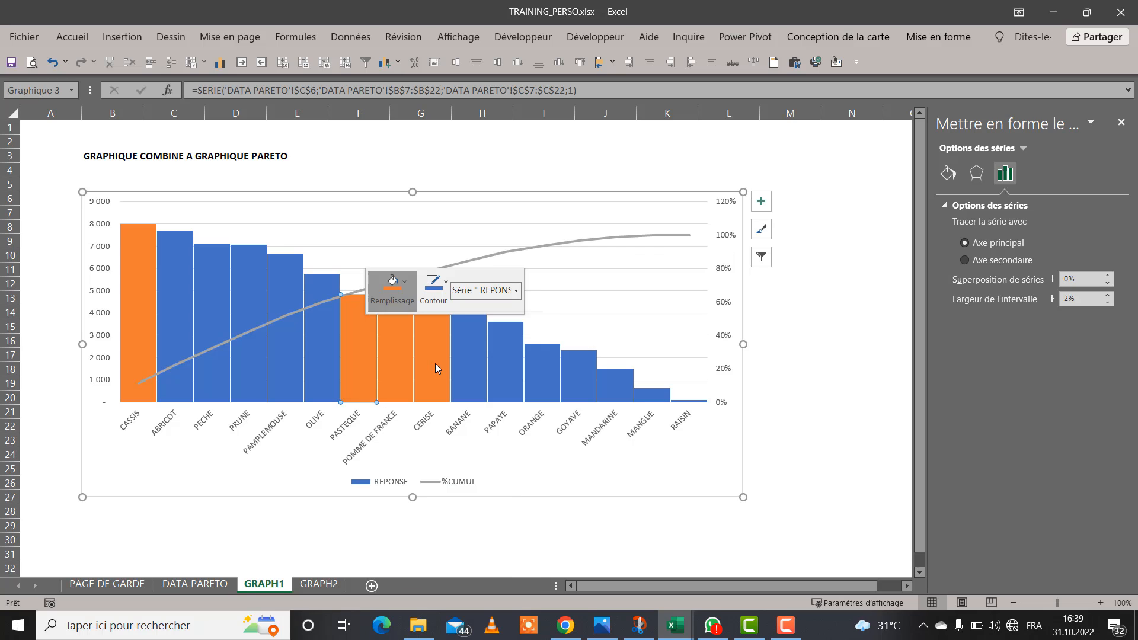
- Fill the OLIVE and PAMPLEMOUSE columns individually with the same orange theme color
{"action": "left_click", "coordinate": [320, 317]}
{"action": "right_click", "coordinate": [320, 321]}
{"action": "left_click", "coordinate": [363, 288]}
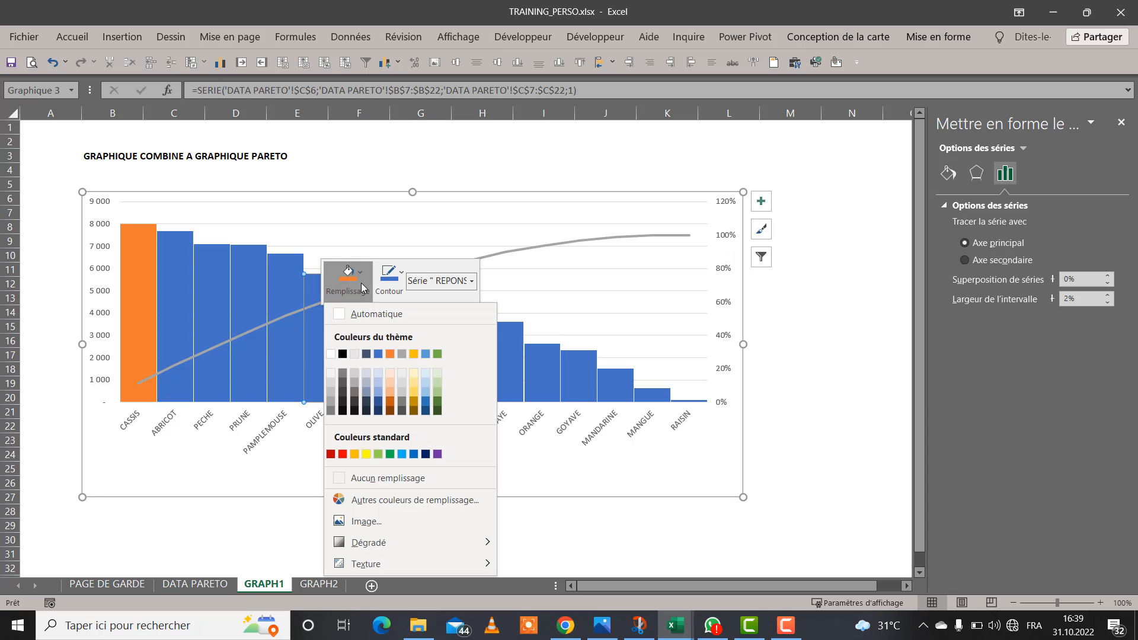
{"action": "left_click", "coordinate": [390, 355]}
{"action": "left_click", "coordinate": [289, 334]}
{"action": "right_click", "coordinate": [289, 335]}
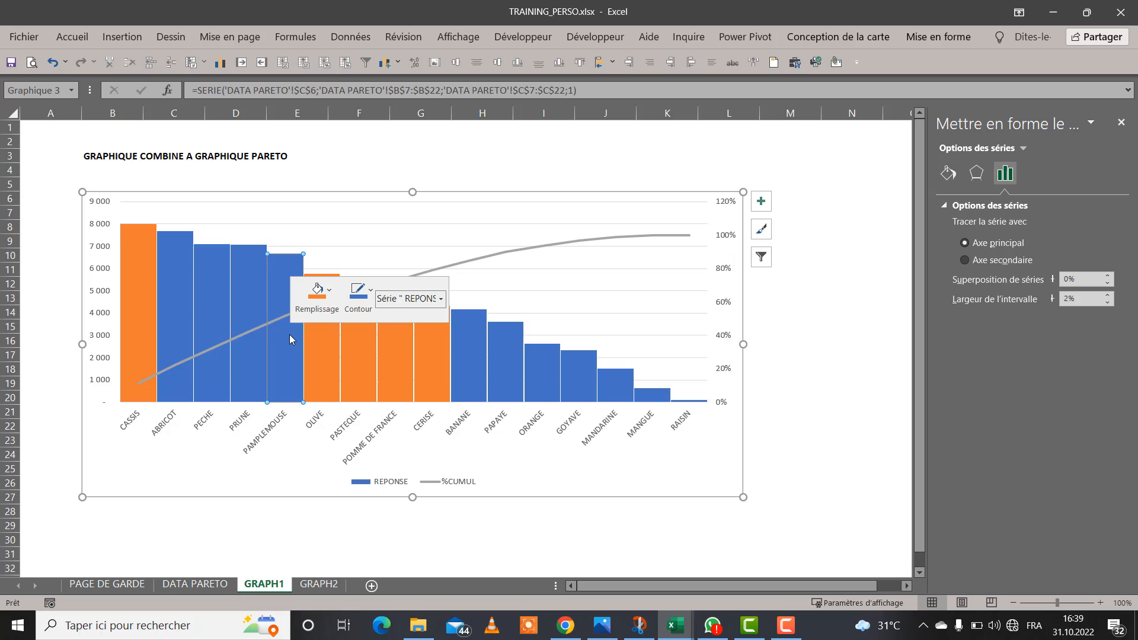
{"action": "left_click", "coordinate": [336, 298]}
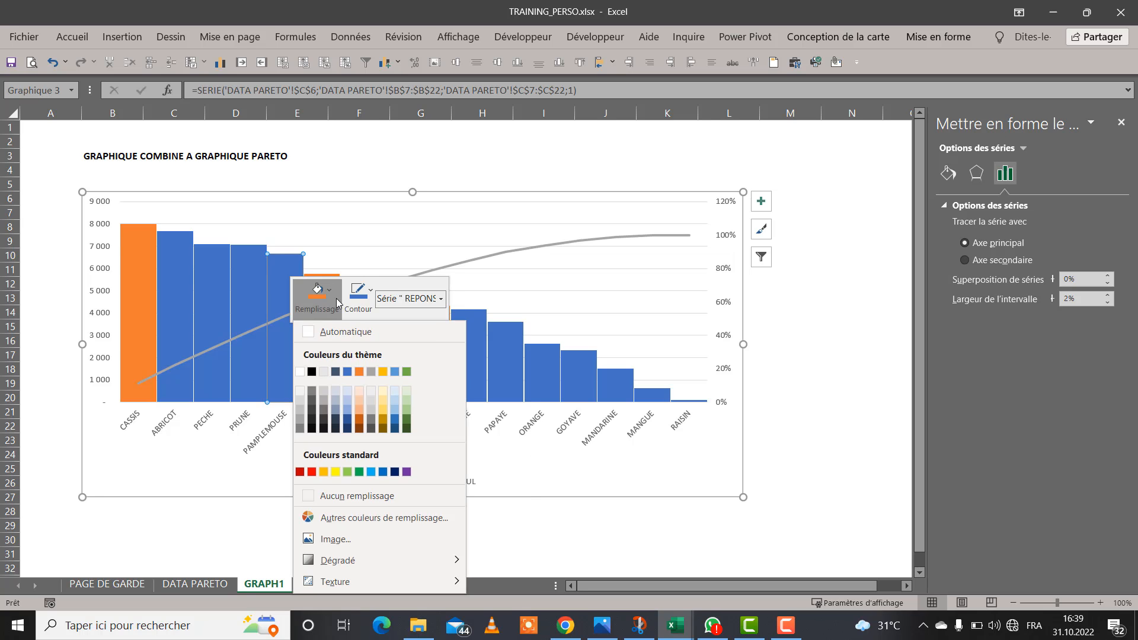
{"action": "left_click", "coordinate": [359, 372]}
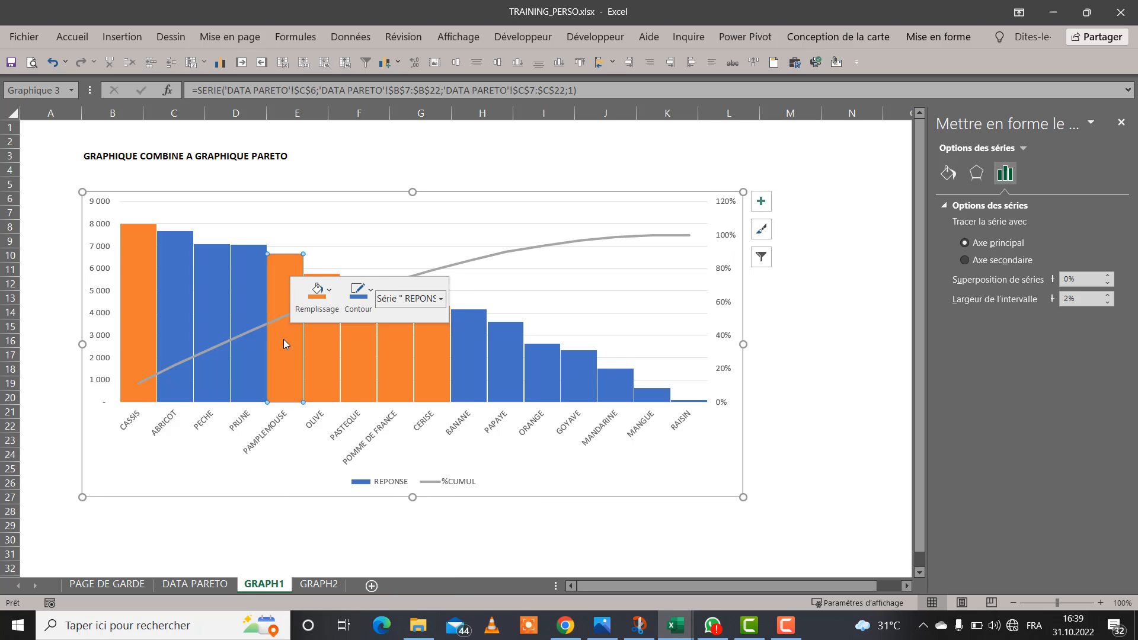
- Fill only the PRUNE column of the chart with the same orange theme color as its neighbours
{"action": "left_click", "coordinate": [253, 355]}
{"action": "right_click", "coordinate": [254, 355]}
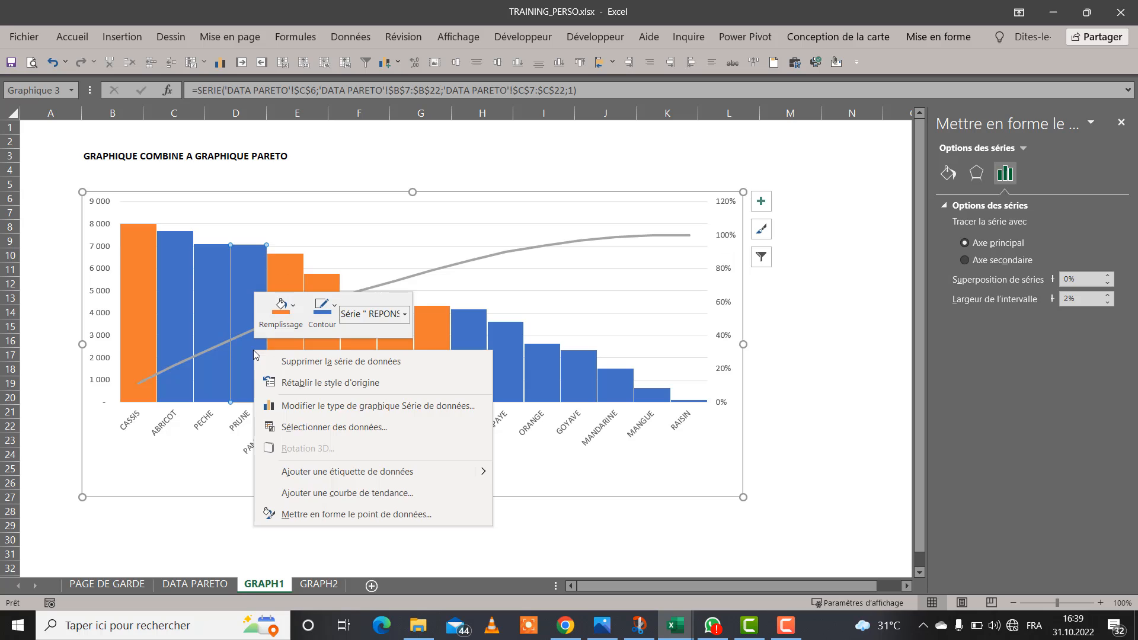
{"action": "left_click", "coordinate": [296, 319]}
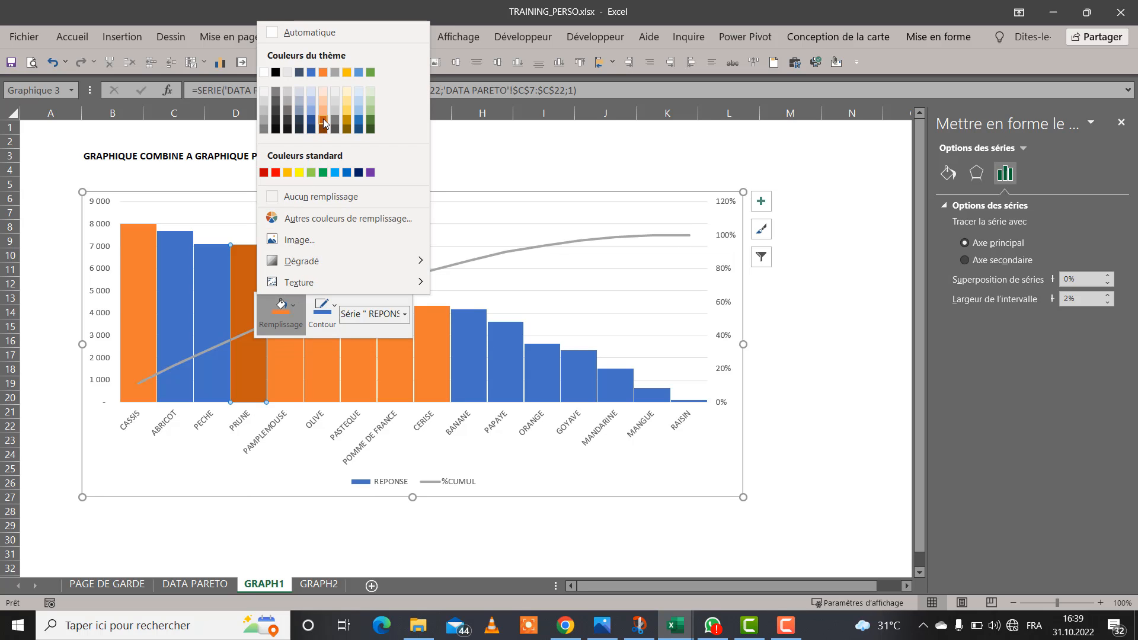
{"action": "left_click", "coordinate": [324, 120]}
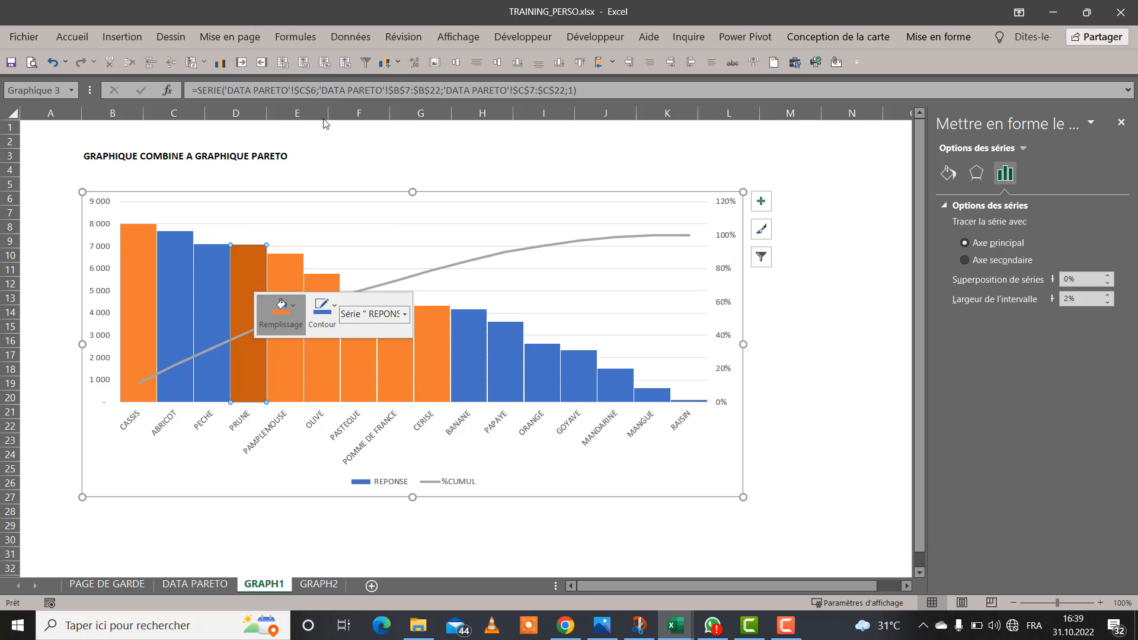
{"action": "left_click", "coordinate": [299, 314]}
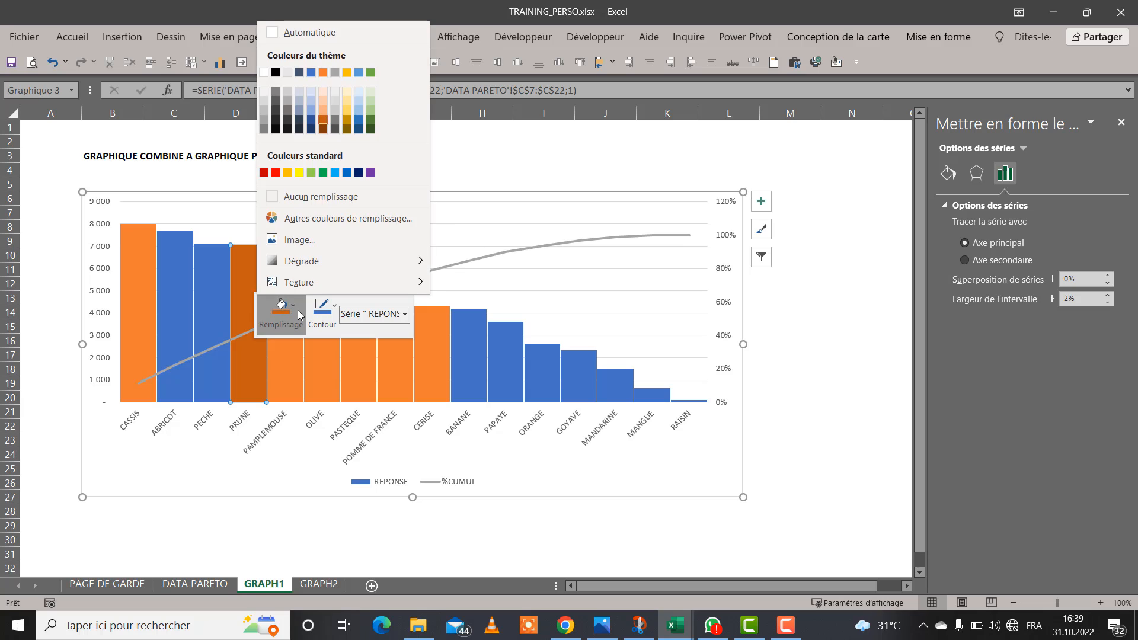
{"action": "left_click", "coordinate": [321, 73]}
- Fill the PECHE and ABRICOT columns individually with the orange theme color and deselect the chart
{"action": "left_click", "coordinate": [223, 282]}
{"action": "right_click", "coordinate": [223, 282]}
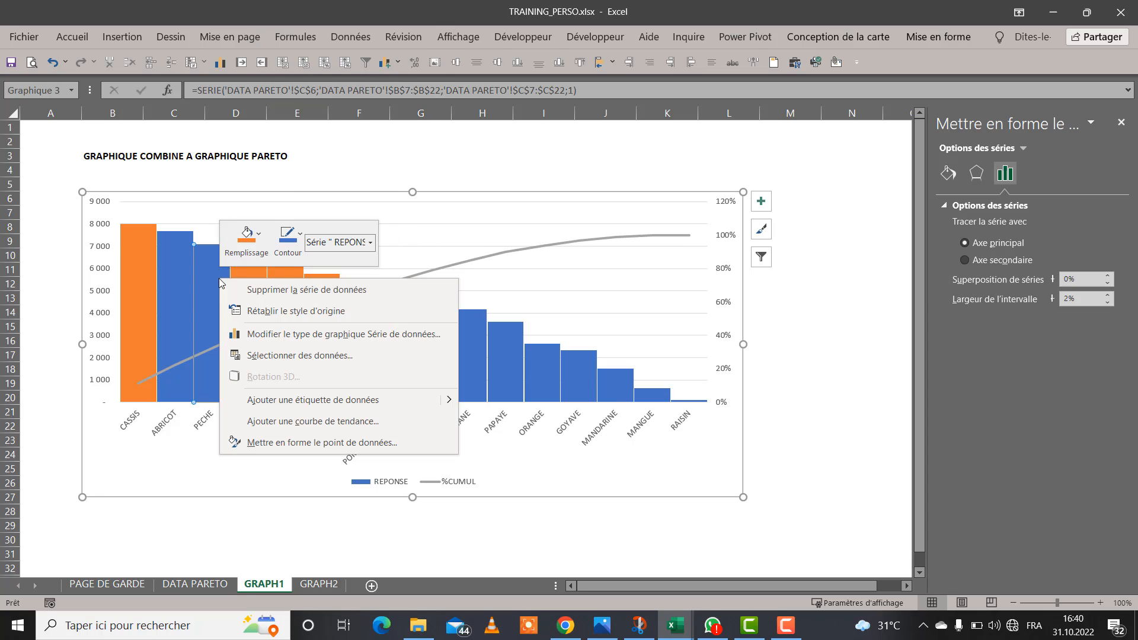
{"action": "left_click", "coordinate": [260, 245]}
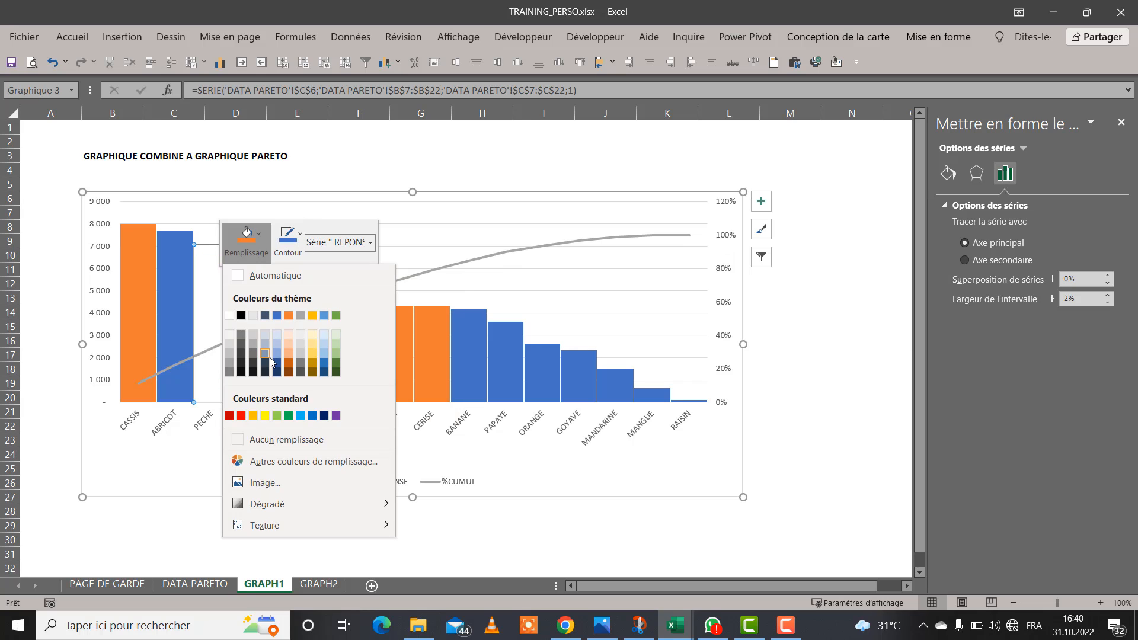
{"action": "left_click", "coordinate": [289, 316]}
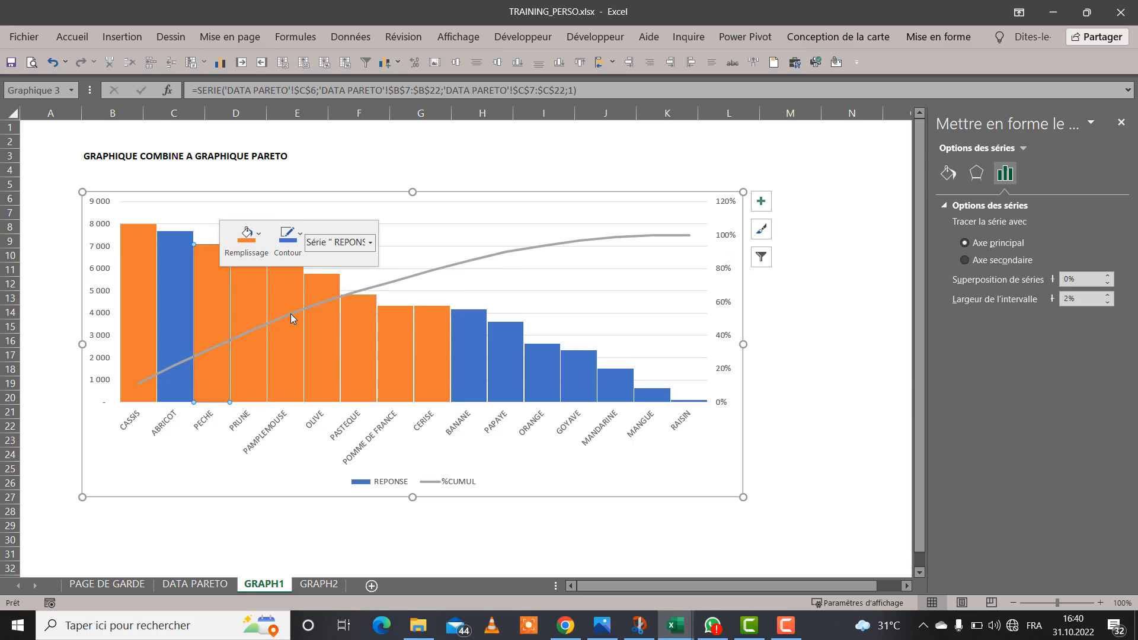
{"action": "left_click", "coordinate": [182, 279]}
{"action": "right_click", "coordinate": [181, 279]}
{"action": "left_click", "coordinate": [227, 245]}
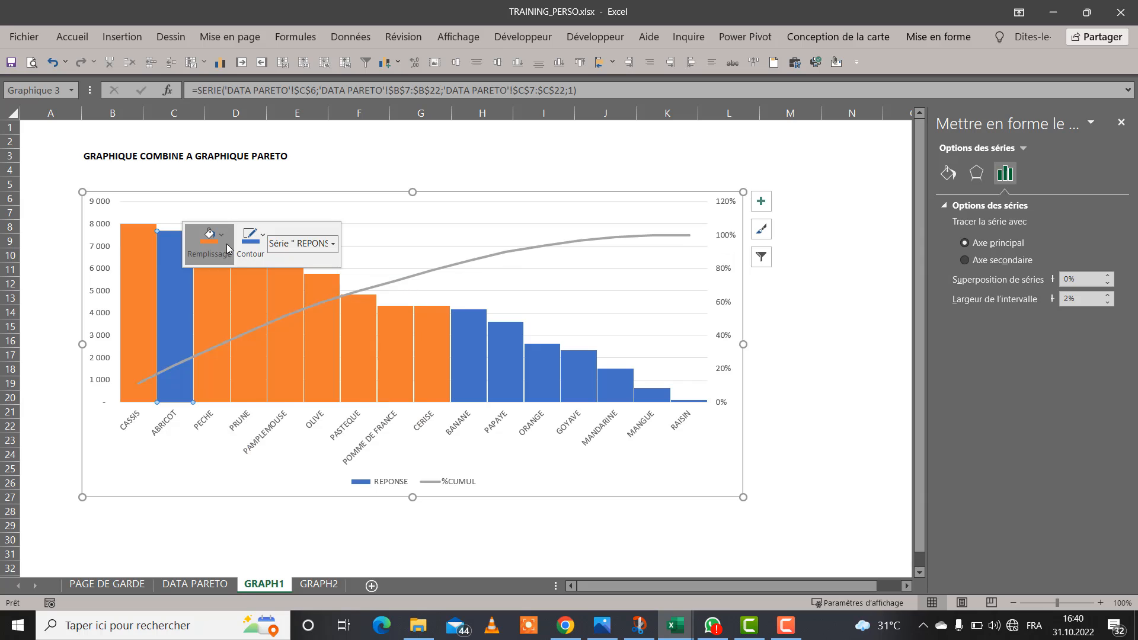
{"action": "left_click", "coordinate": [251, 318]}
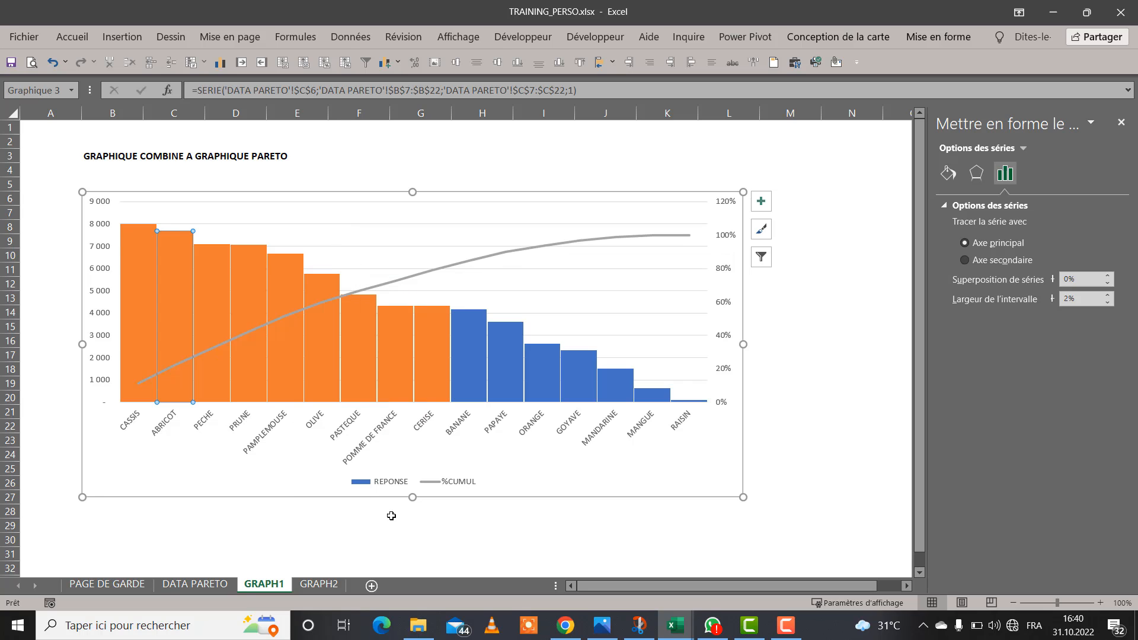
{"action": "left_click", "coordinate": [407, 541]}
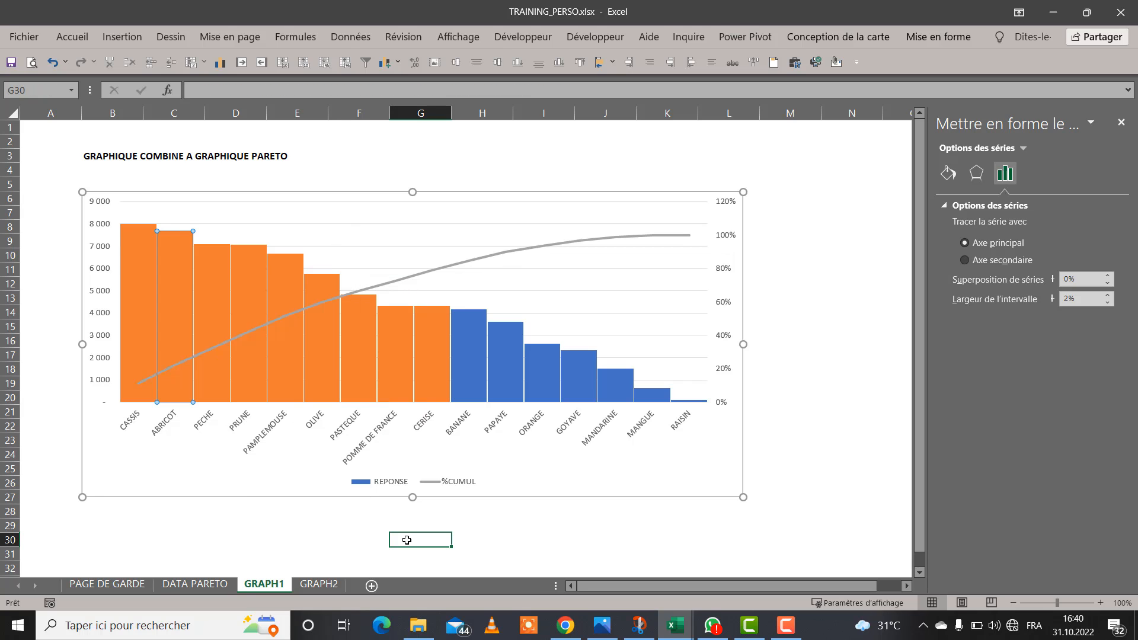
- Rotate the fruit labels on the horizontal axis by 270° (Pivoter de 270°) and close the axis formatting options
{"action": "left_click", "coordinate": [419, 438]}
{"action": "right_click", "coordinate": [432, 431]}
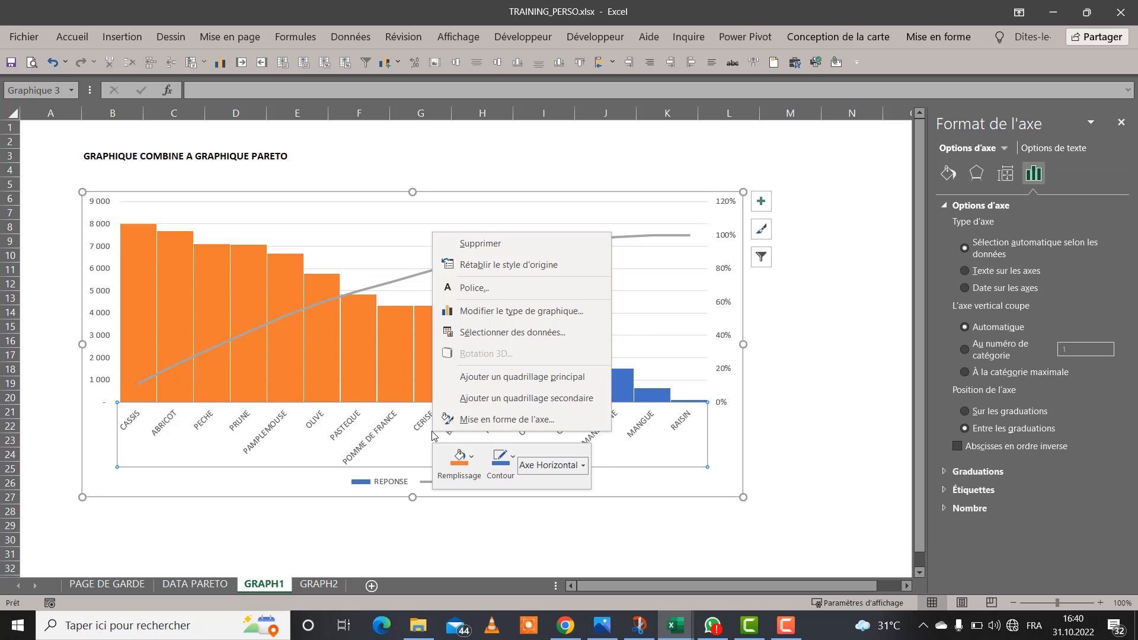
{"action": "left_click", "coordinate": [506, 426]}
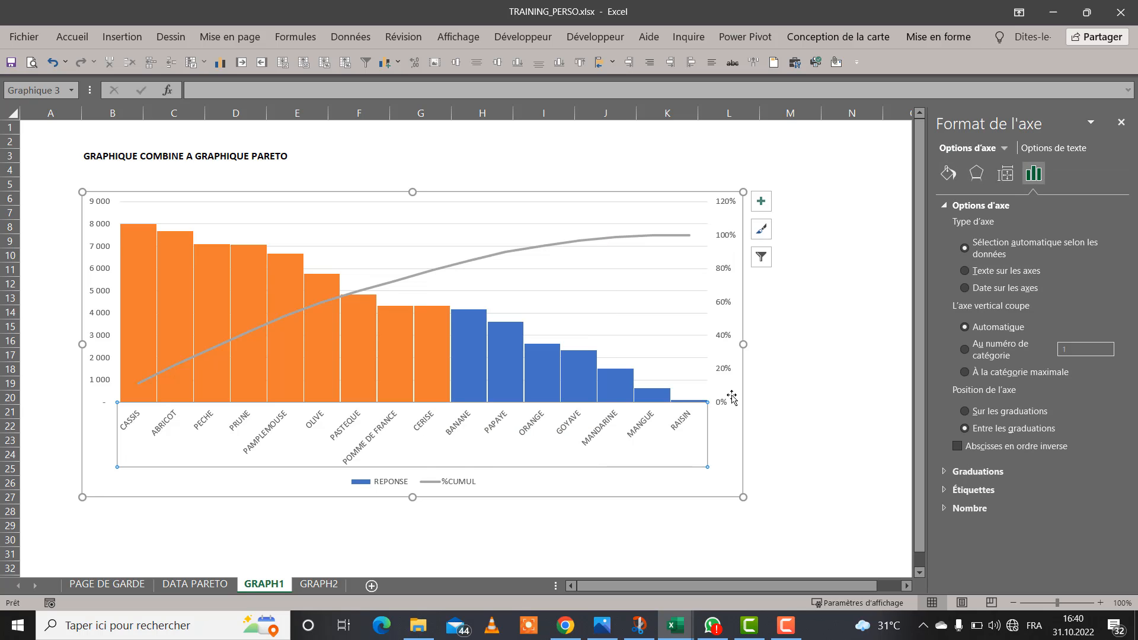
{"action": "left_click", "coordinate": [1011, 178]}
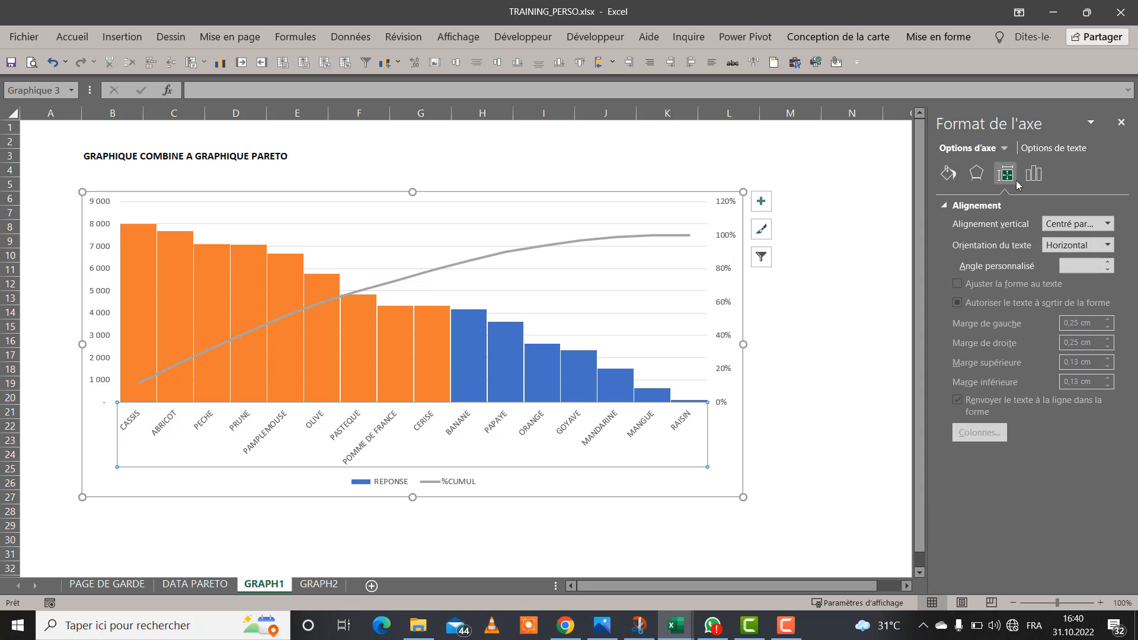
{"action": "left_click", "coordinate": [1107, 246]}
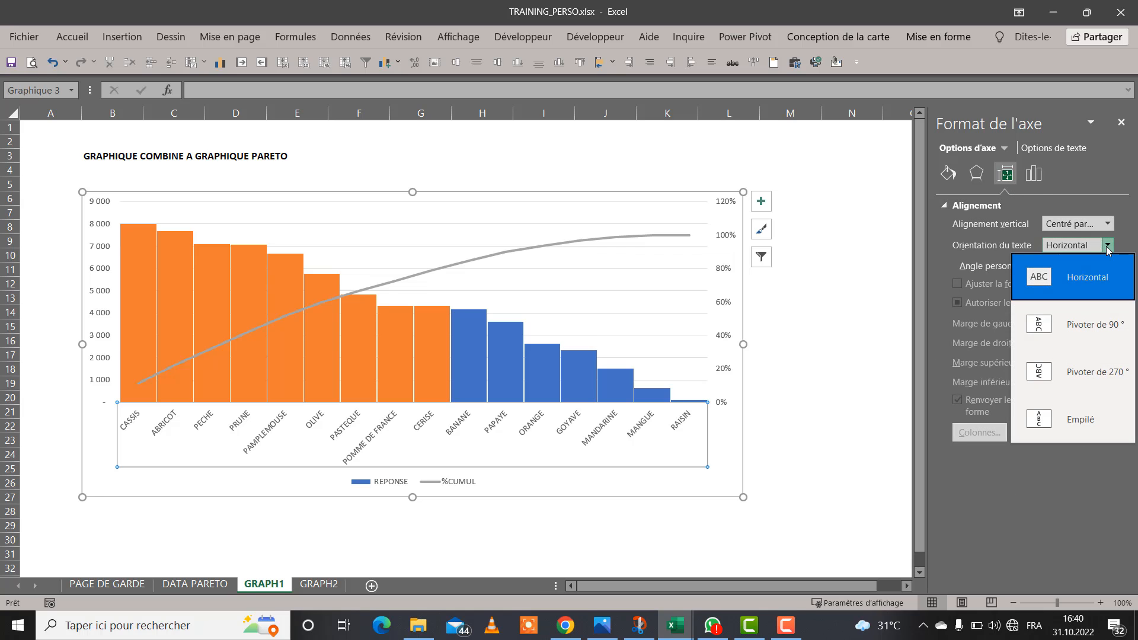
{"action": "left_click", "coordinate": [1107, 369]}
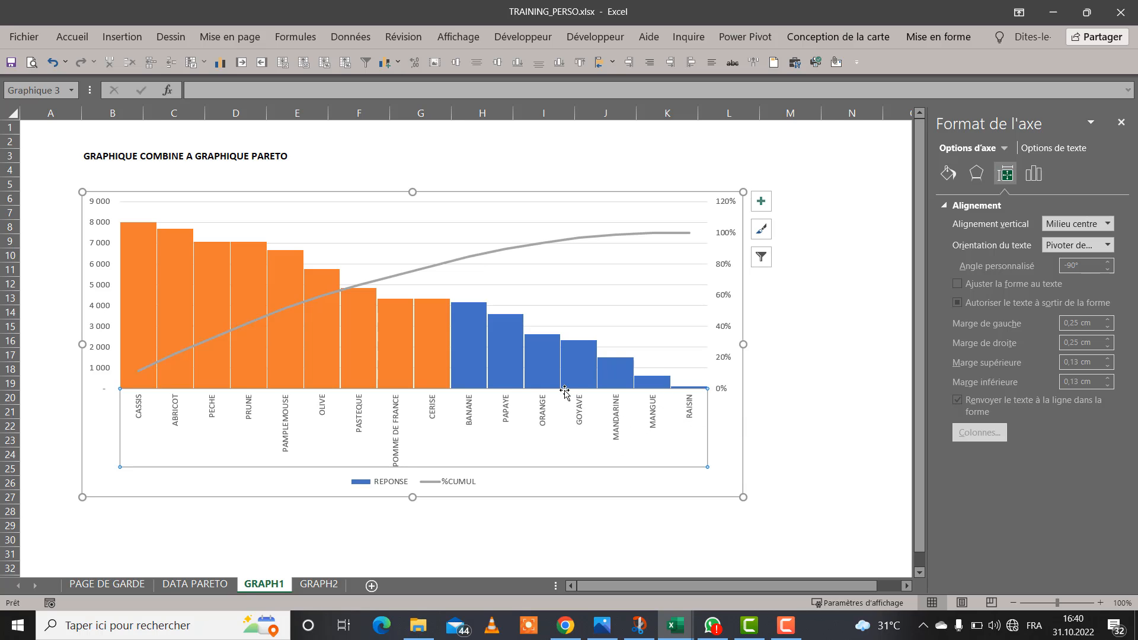
{"action": "left_click", "coordinate": [336, 531]}
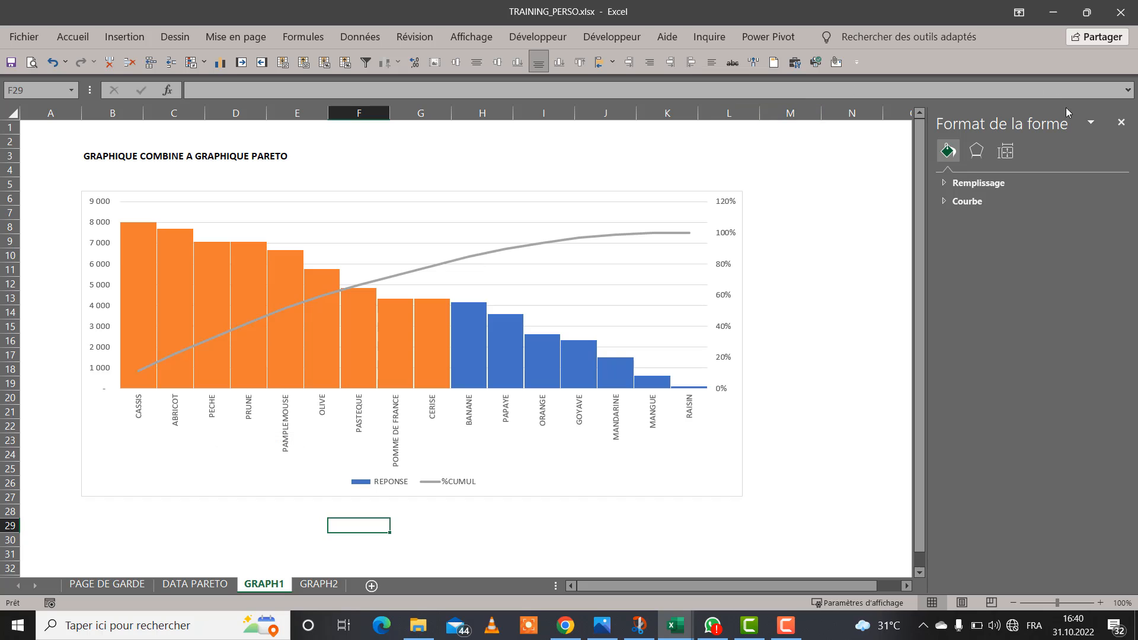
{"action": "left_click", "coordinate": [1121, 122]}
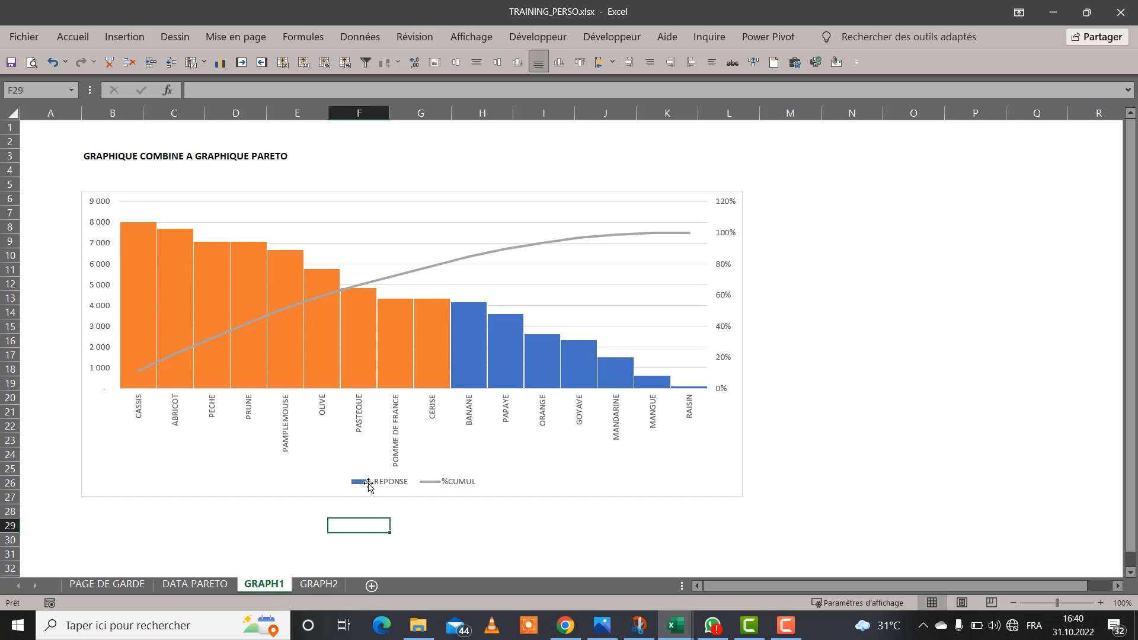
- Collapse the grouped % and %CUMUL columns of the fruit table on the DATA PARETO sheet
{"action": "mouse_move", "coordinate": [306, 369]}
{"action": "left_click", "coordinate": [316, 584]}
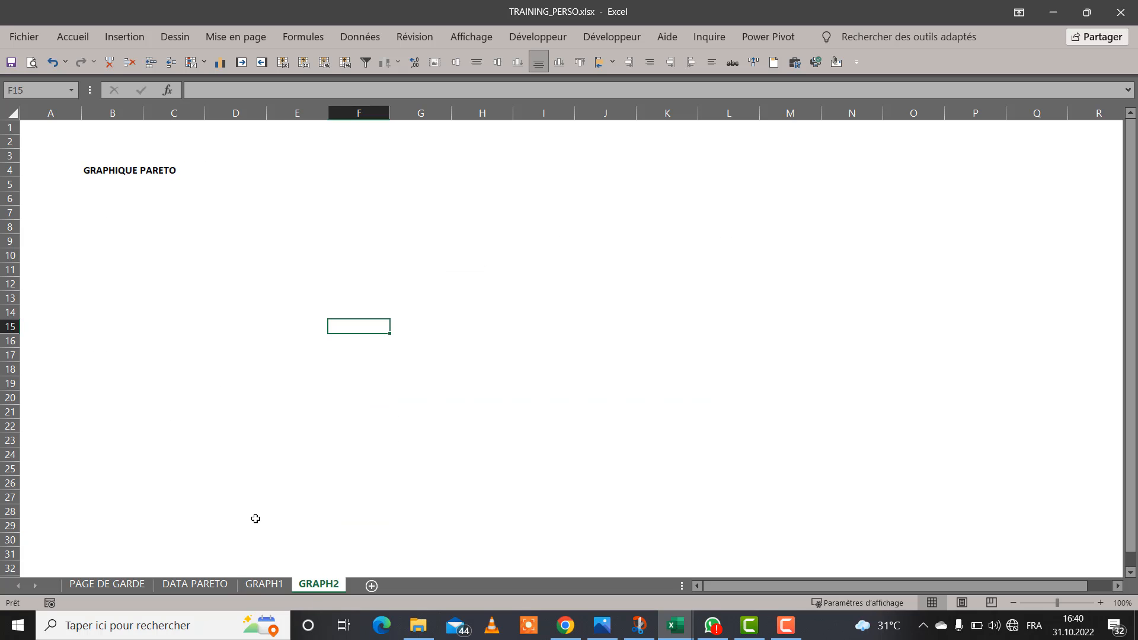
{"action": "left_click", "coordinate": [219, 585]}
{"action": "left_click", "coordinate": [383, 285]}
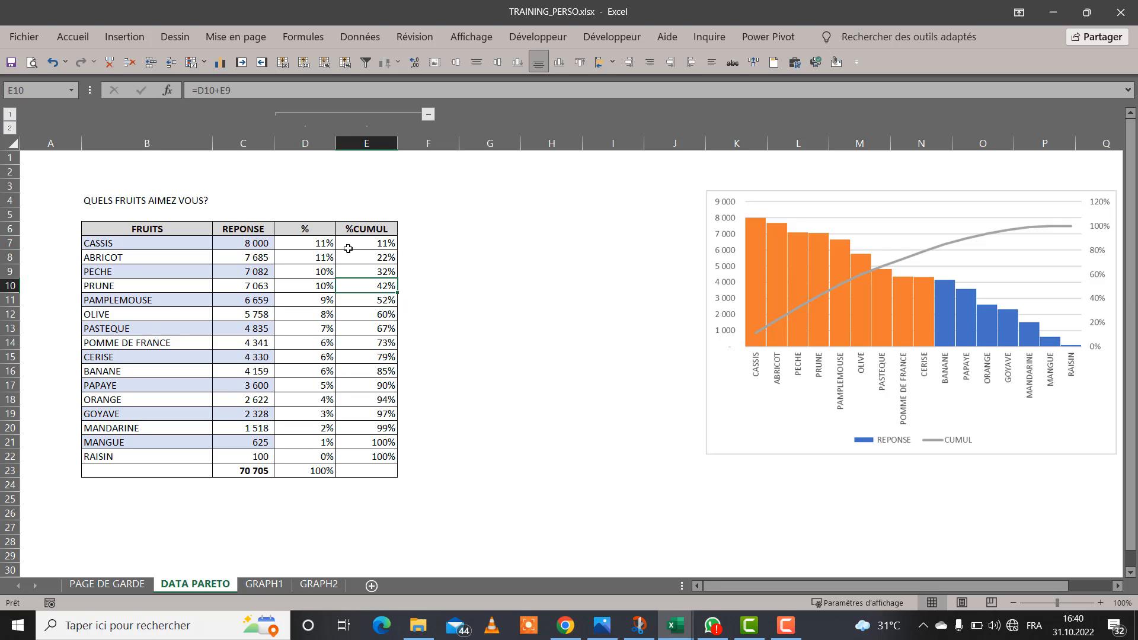
{"action": "left_click", "coordinate": [428, 115]}
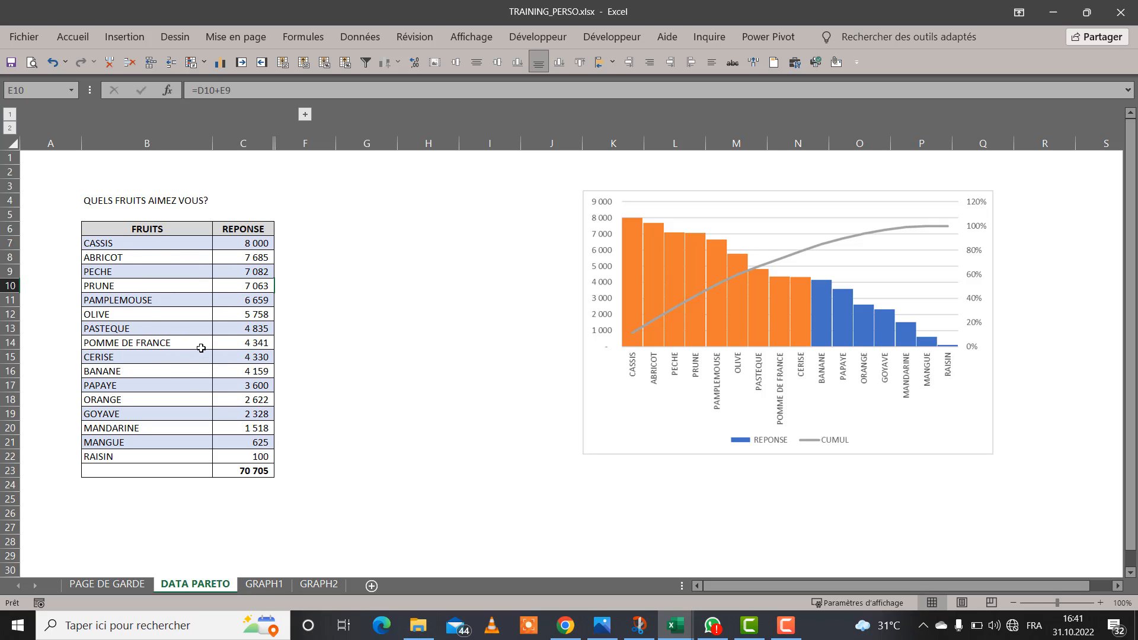
- Insert a built-in Pareto chart from the FRUITS and REPONSE data in B6:C22, leaving out the total row
{"action": "left_click_drag", "start_coordinate": [160, 228], "coordinate": [249, 454]}
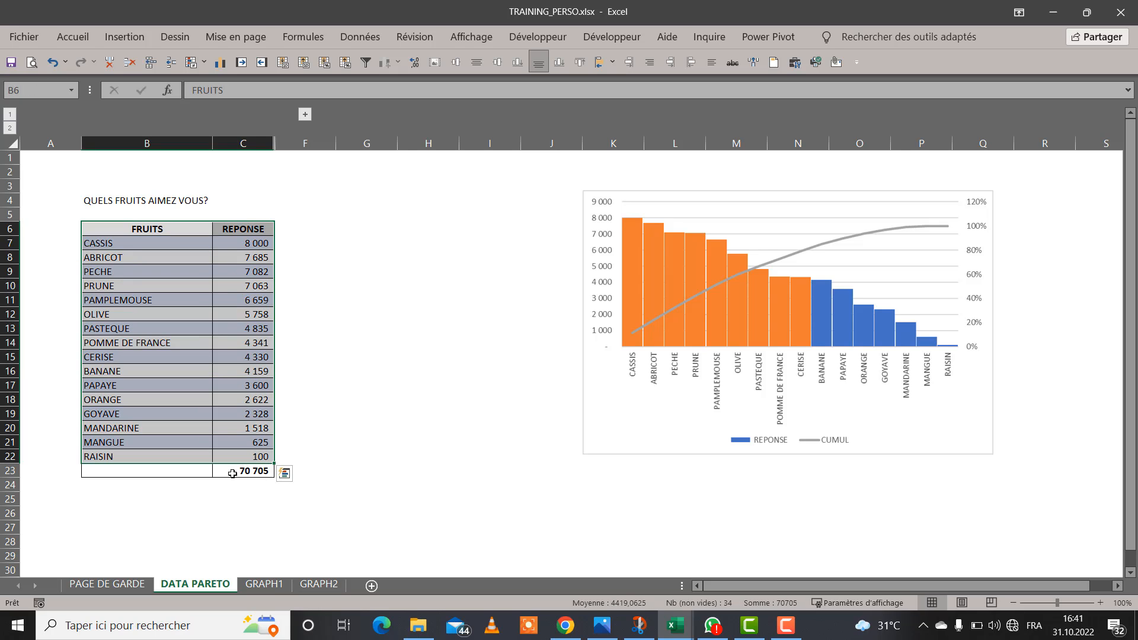
{"action": "left_click", "coordinate": [124, 37]}
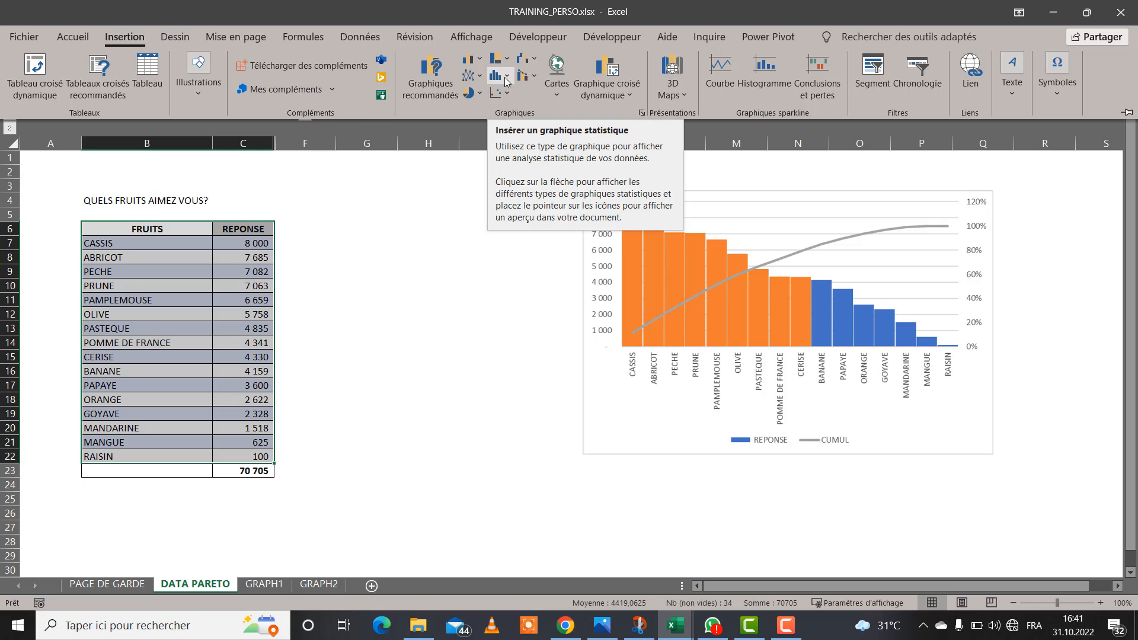
{"action": "left_click", "coordinate": [505, 77]}
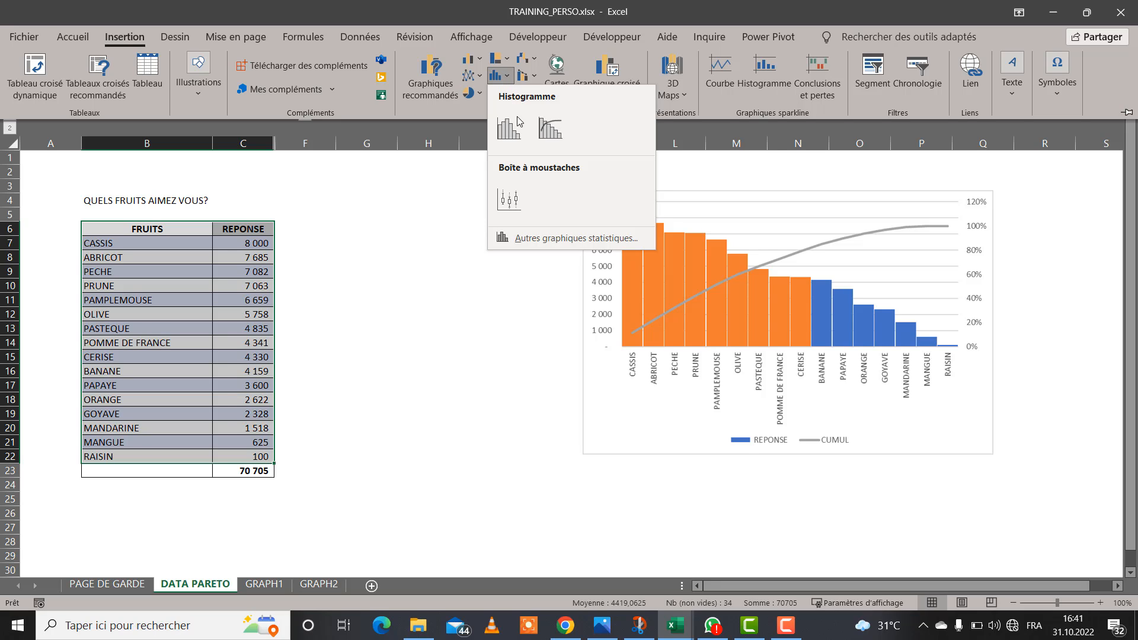
{"action": "left_click", "coordinate": [554, 127]}
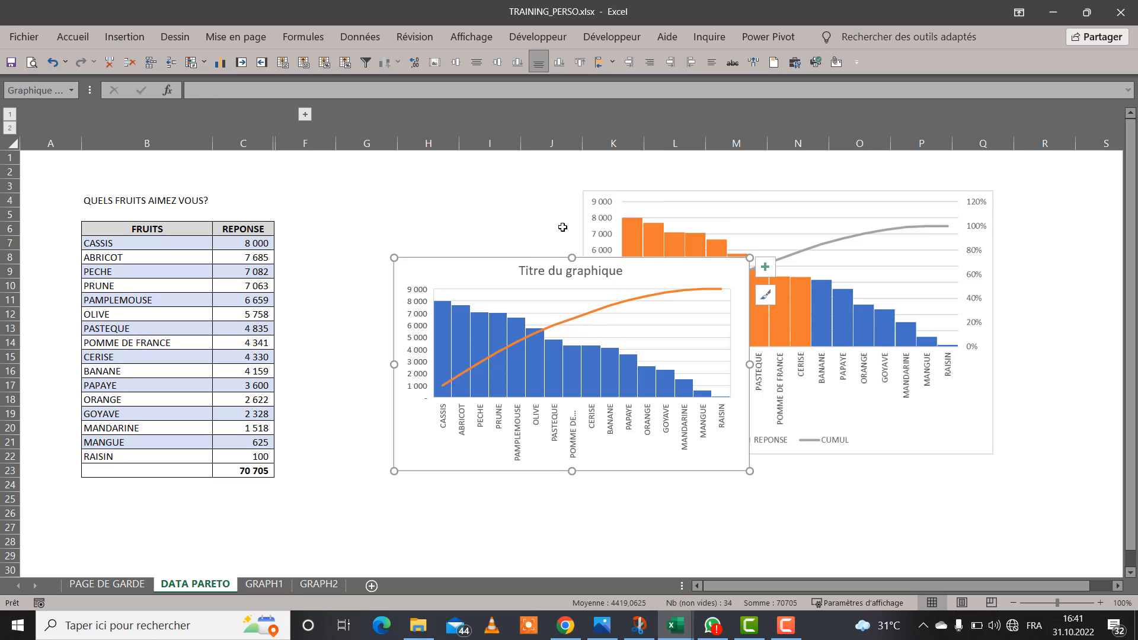
- Copy the new Pareto chart and paste it at cell B7 of the GRAPH2 sheet
{"action": "right_click", "coordinate": [527, 258]}
{"action": "left_click", "coordinate": [585, 216]}
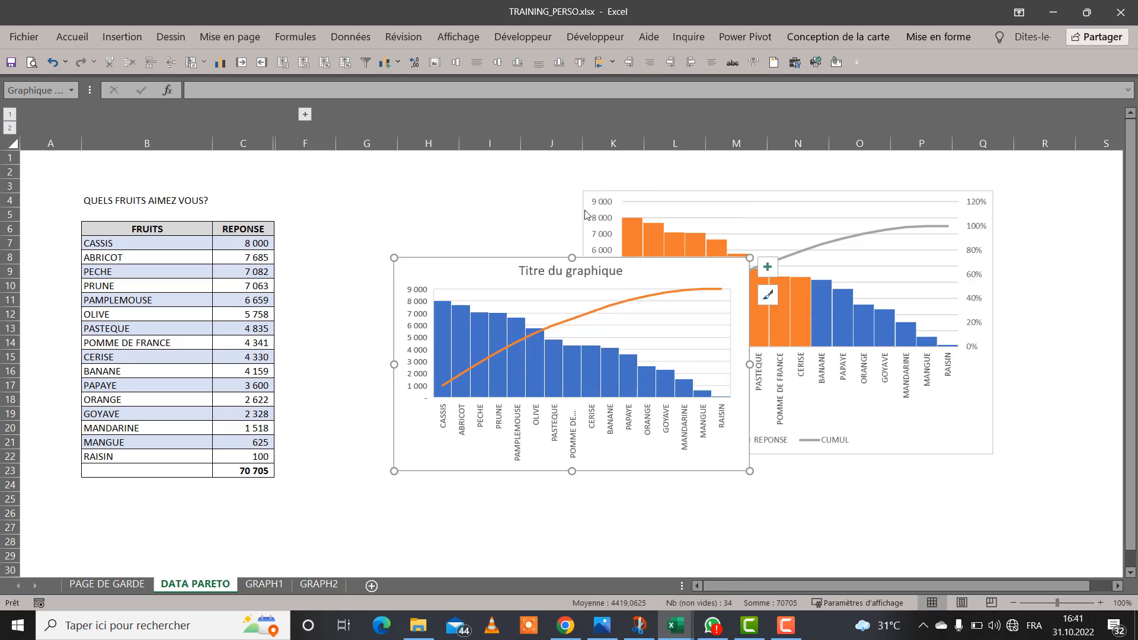
{"action": "left_click", "coordinate": [318, 584]}
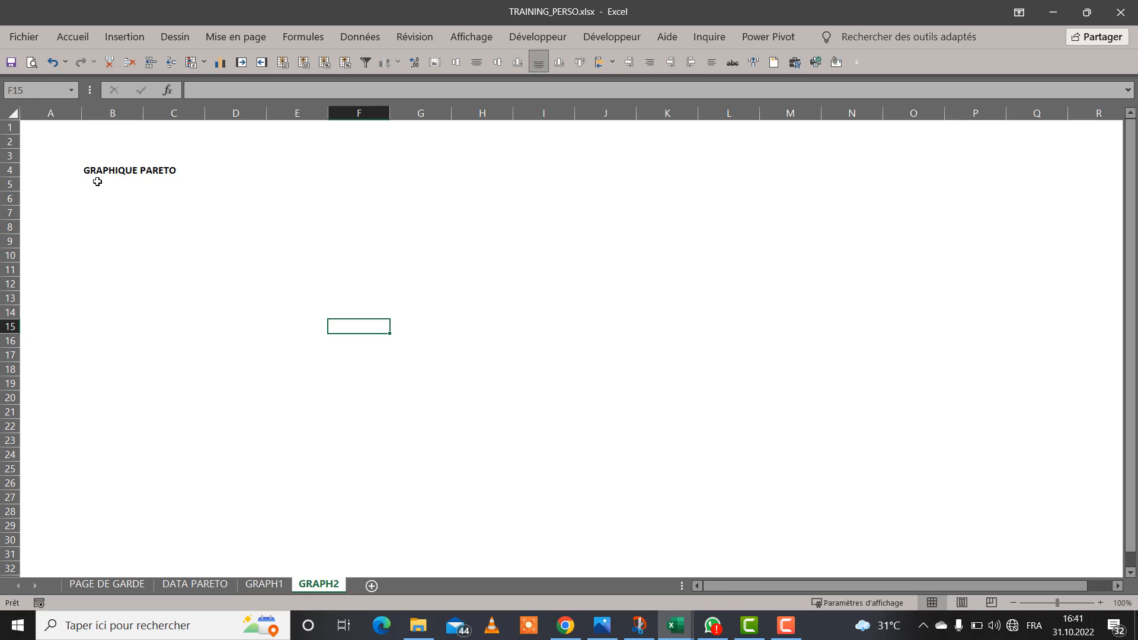
{"action": "left_click", "coordinate": [91, 208]}
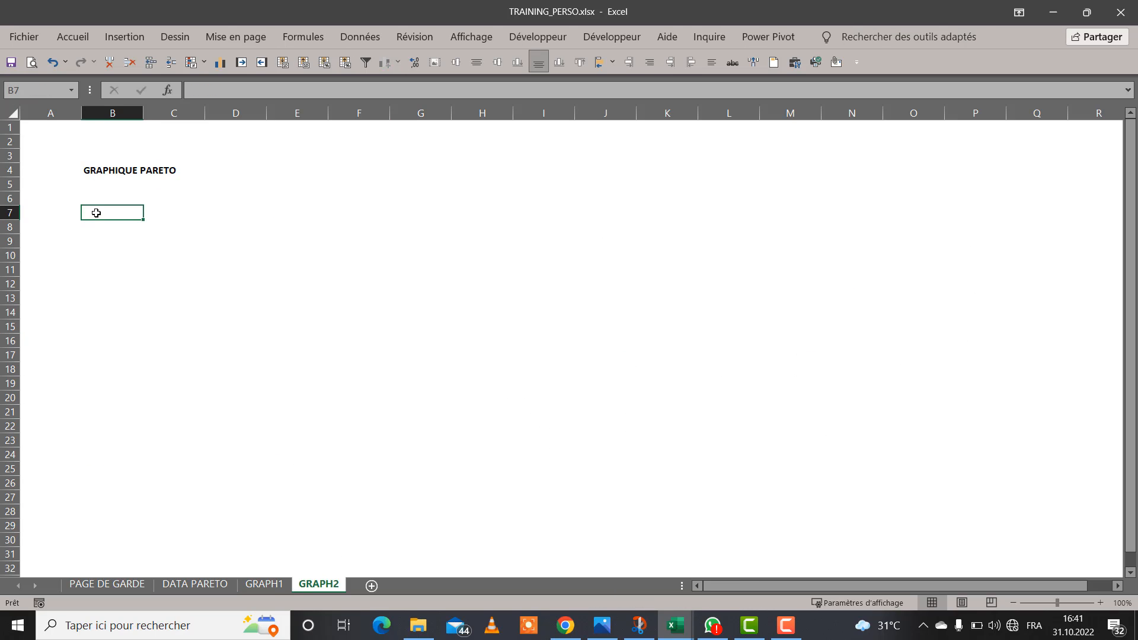
{"action": "right_click", "coordinate": [96, 213]}
{"action": "left_click", "coordinate": [132, 285]}
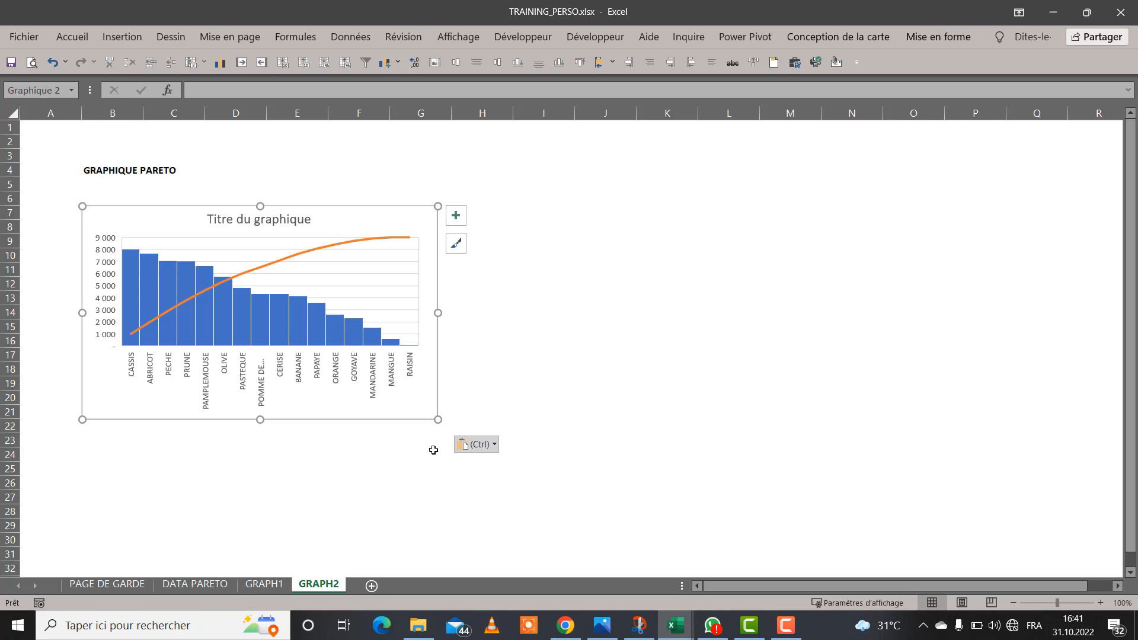
- Enlarge the pasted Pareto chart to reach about column N and row 27, and delete its title
{"action": "left_click_drag", "start_coordinate": [439, 420], "coordinate": [841, 499]}
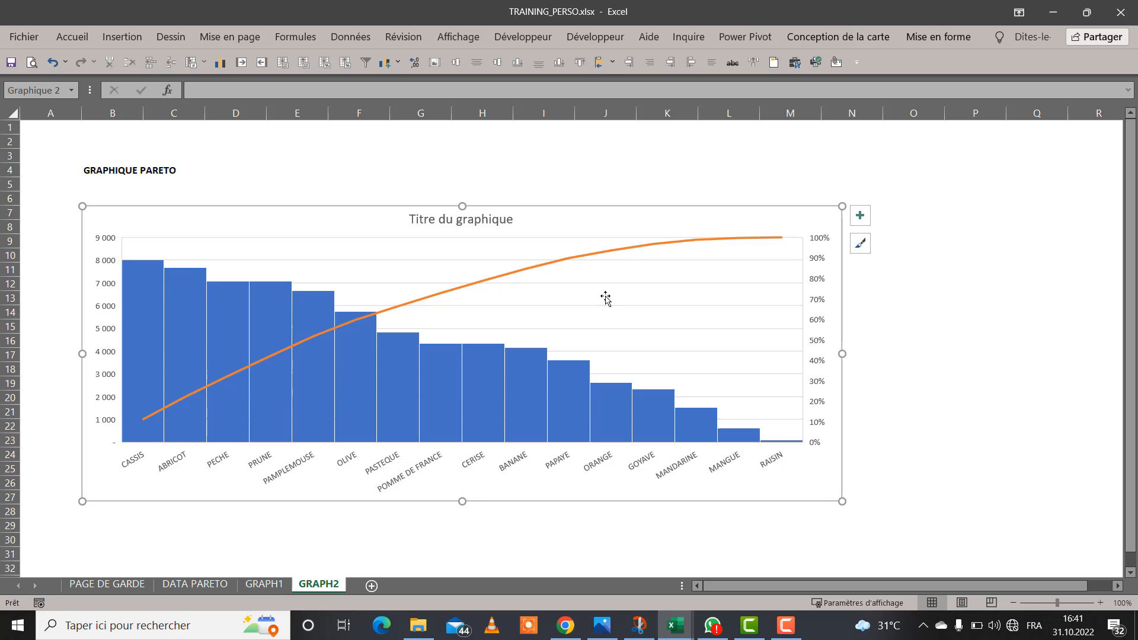
{"action": "left_click", "coordinate": [489, 215]}
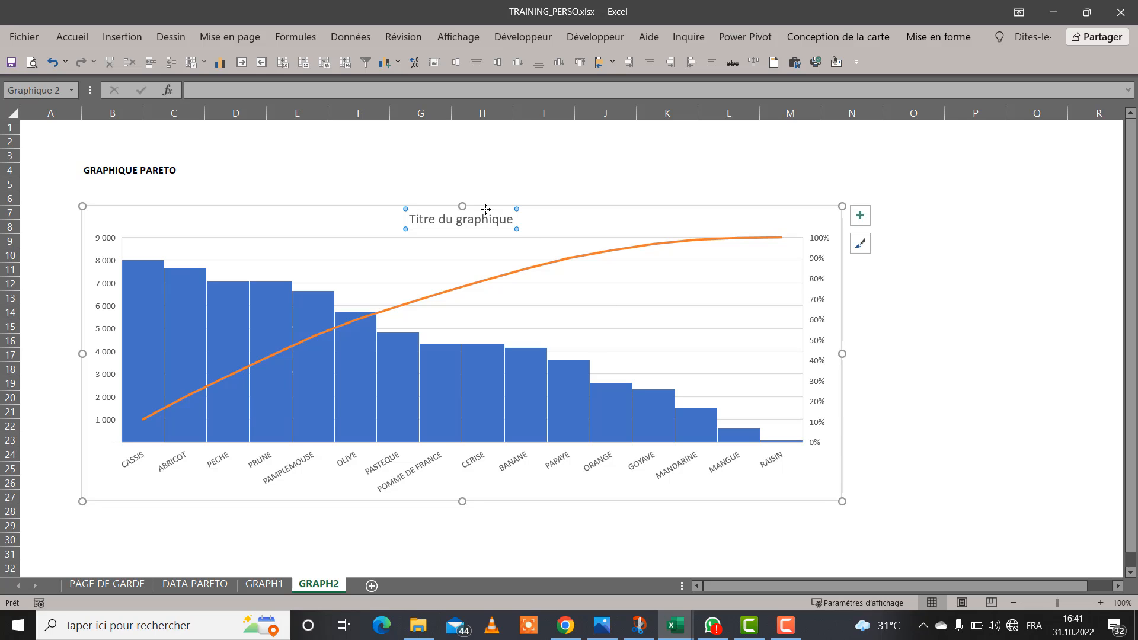
{"action": "key", "text": "Delete"}
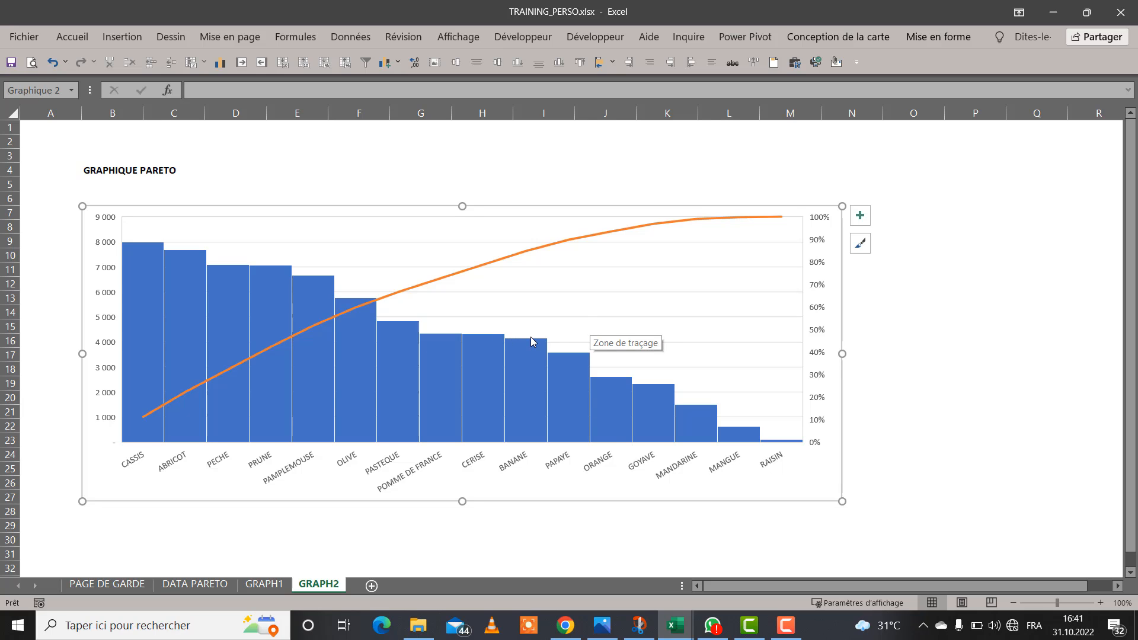
- Fill only the CASSIS column with the orange theme color and deselect the chart
{"action": "left_click", "coordinate": [153, 322]}
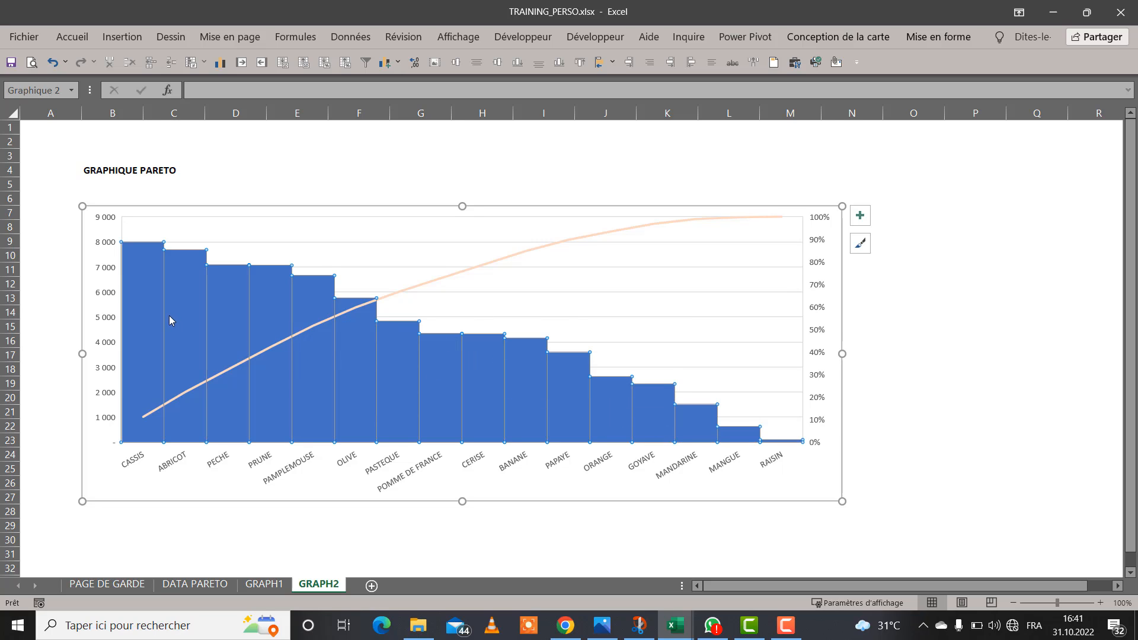
{"action": "left_click", "coordinate": [147, 299]}
{"action": "right_click", "coordinate": [147, 299]}
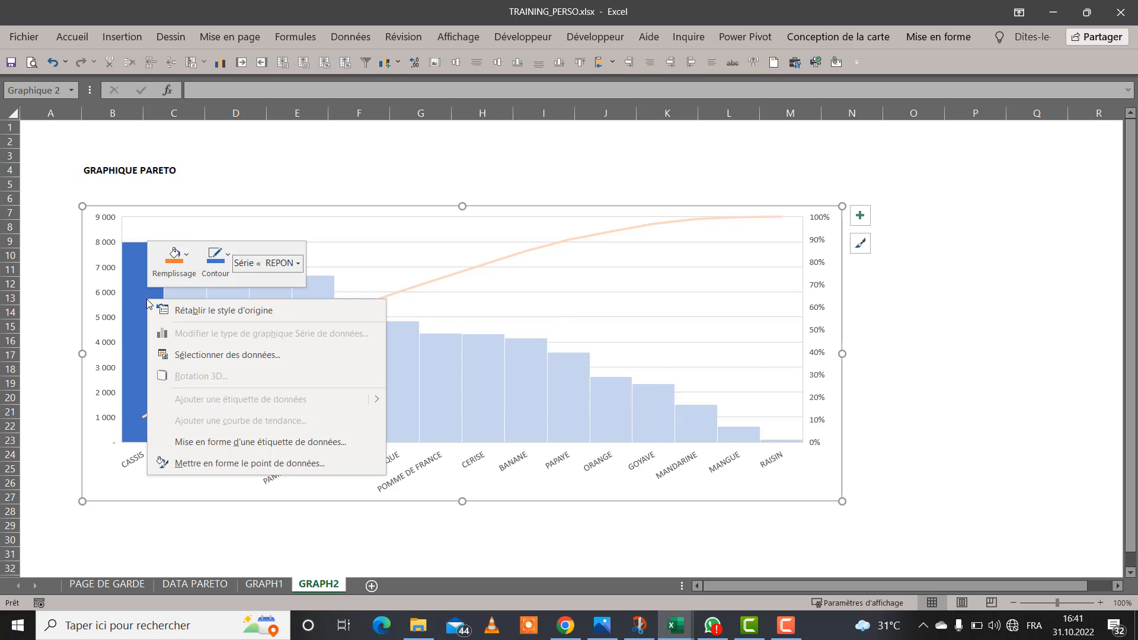
{"action": "left_click", "coordinate": [188, 271]}
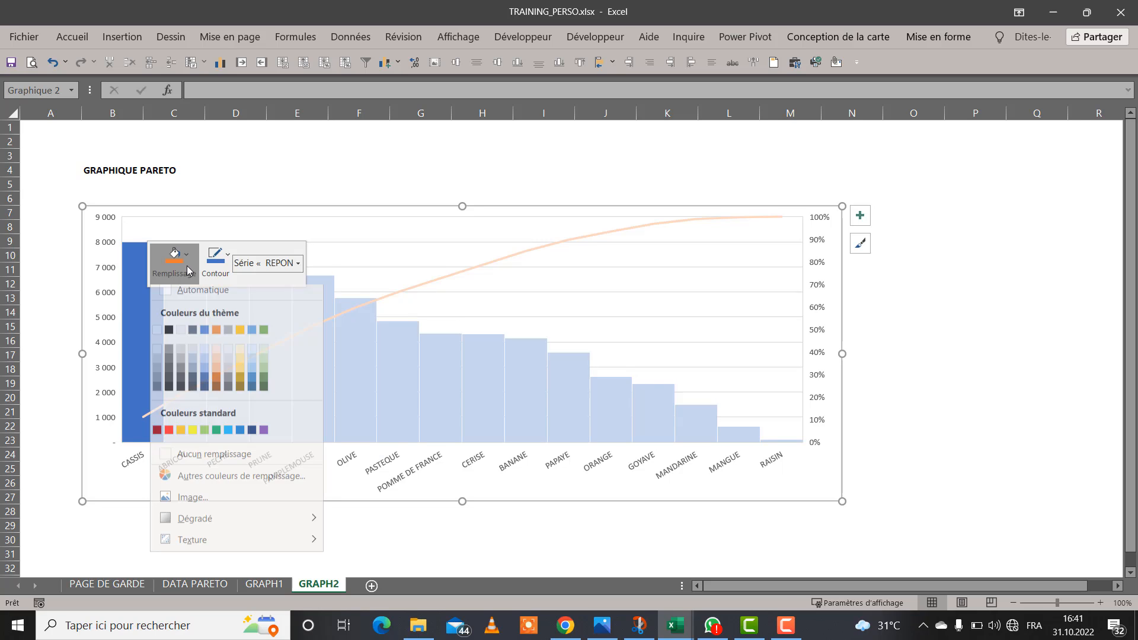
{"action": "left_click", "coordinate": [219, 337]}
{"action": "left_click", "coordinate": [333, 561]}
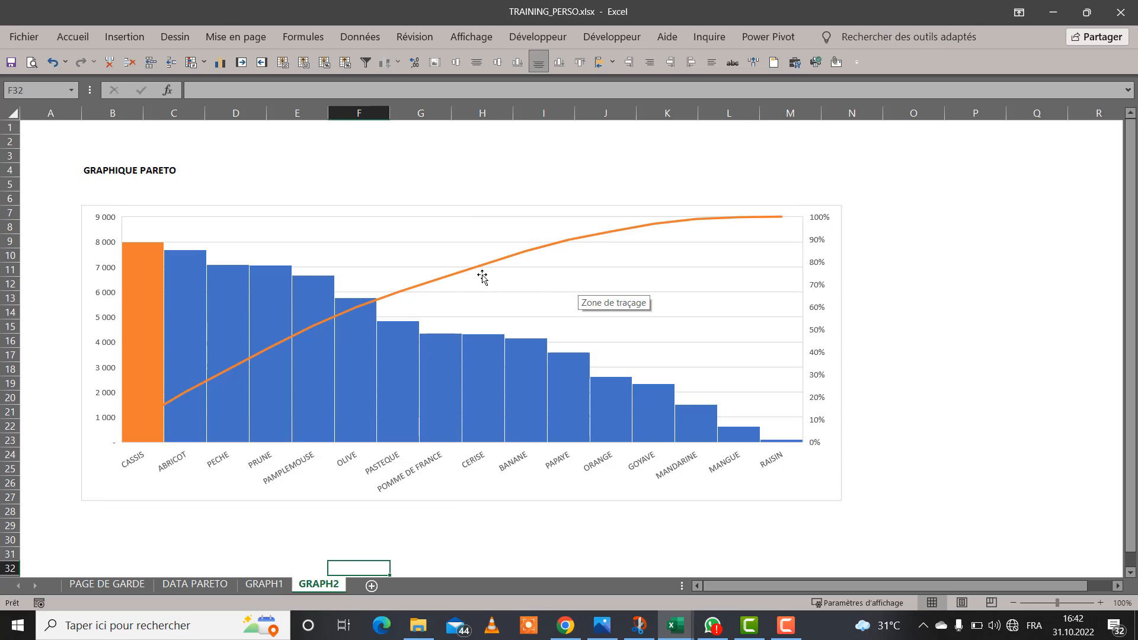
- Fill only the CERISE column of the GRAPH2 Pareto chart with the orange theme color
{"action": "left_click", "coordinate": [476, 377]}
{"action": "left_click", "coordinate": [476, 379]}
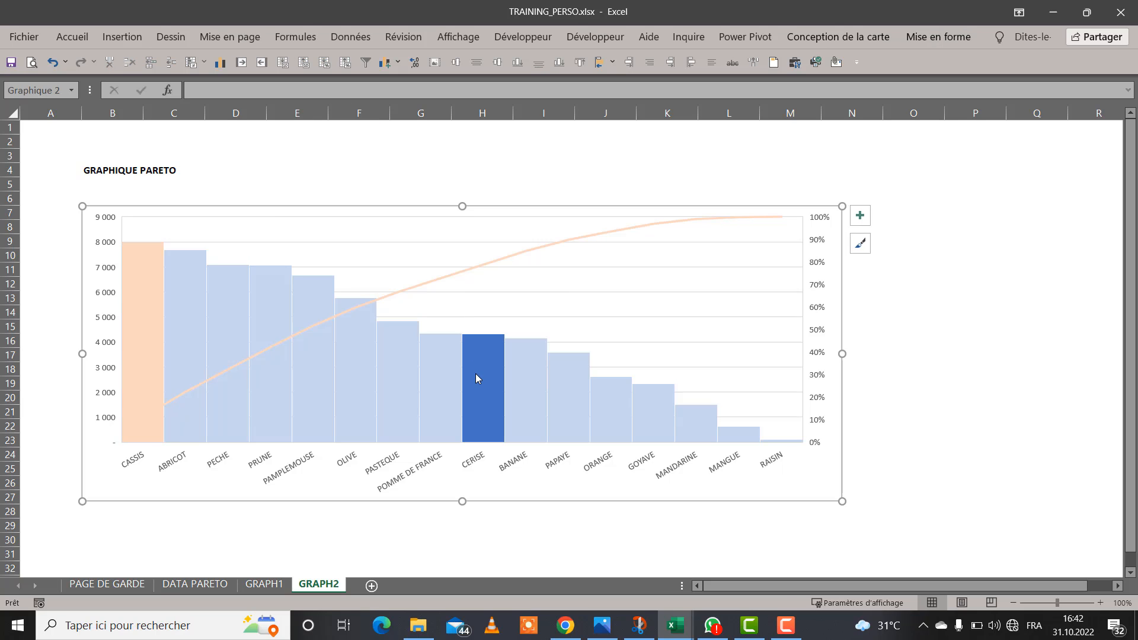
{"action": "right_click", "coordinate": [476, 373]}
{"action": "left_click", "coordinate": [523, 340]}
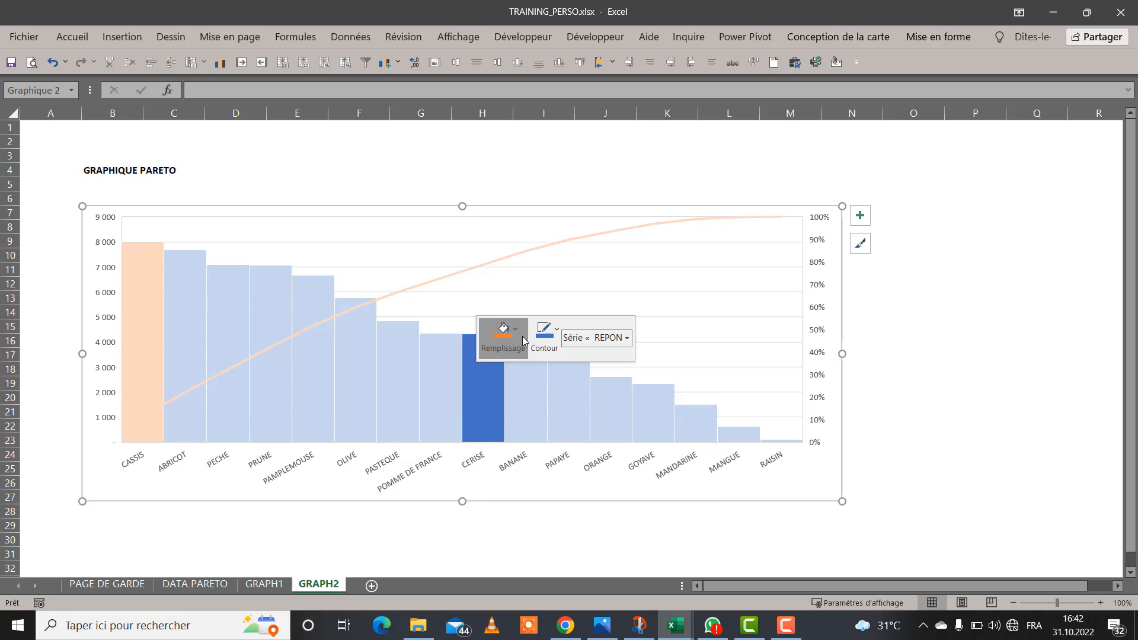
{"action": "left_click", "coordinate": [548, 91]}
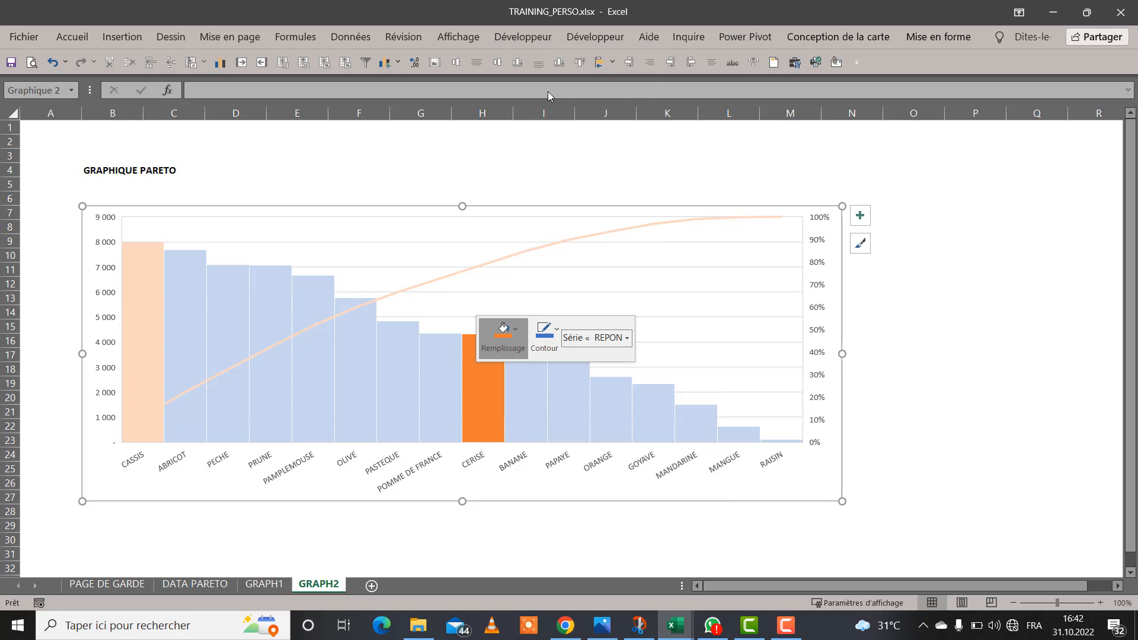
- Fill only the POMME DE FRANCE column with the orange theme color
{"action": "left_click", "coordinate": [449, 381]}
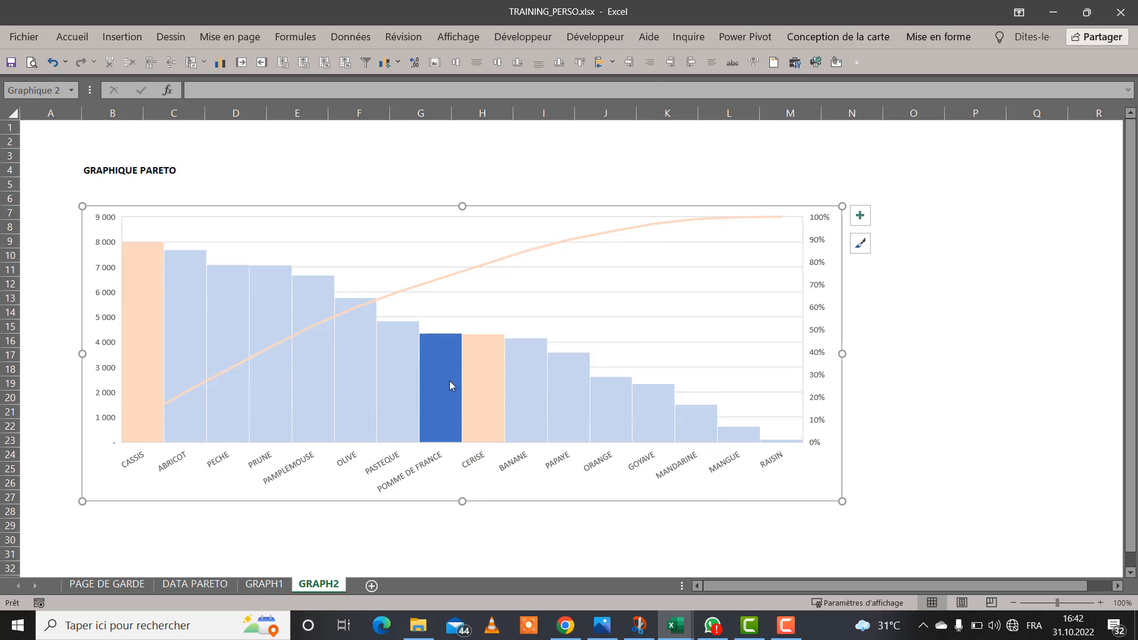
{"action": "left_click", "coordinate": [449, 380]}
{"action": "left_click", "coordinate": [450, 380]}
{"action": "right_click", "coordinate": [450, 380]}
{"action": "left_click", "coordinate": [492, 351]}
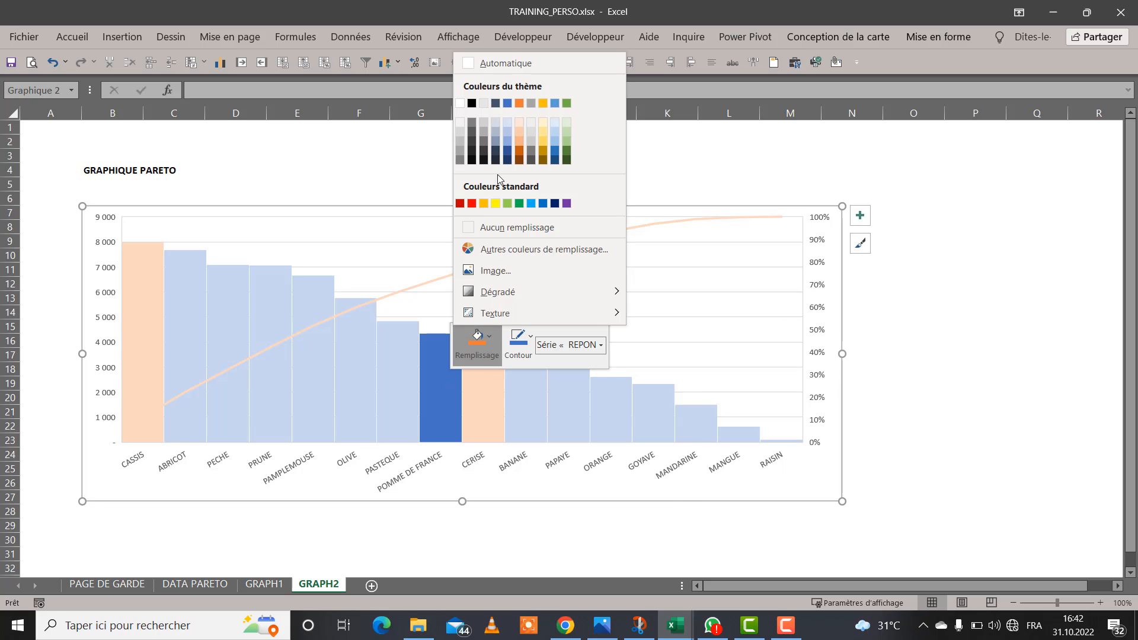
{"action": "left_click", "coordinate": [520, 102]}
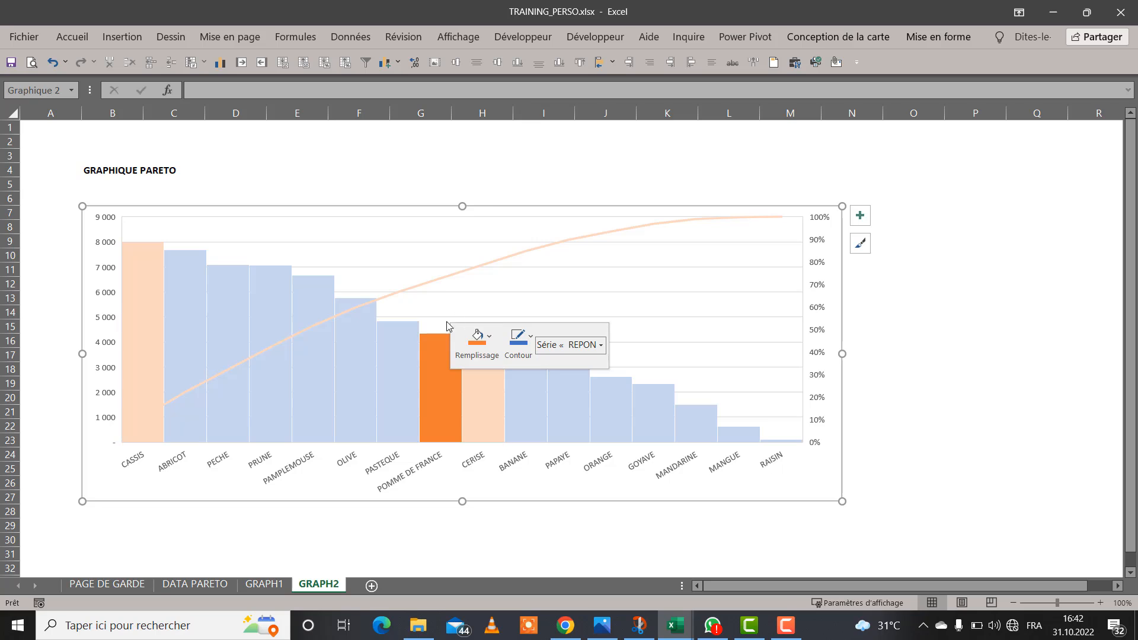
- Fill only the PASTEQUE column with the orange theme color
{"action": "left_click", "coordinate": [396, 351]}
{"action": "right_click", "coordinate": [396, 351]}
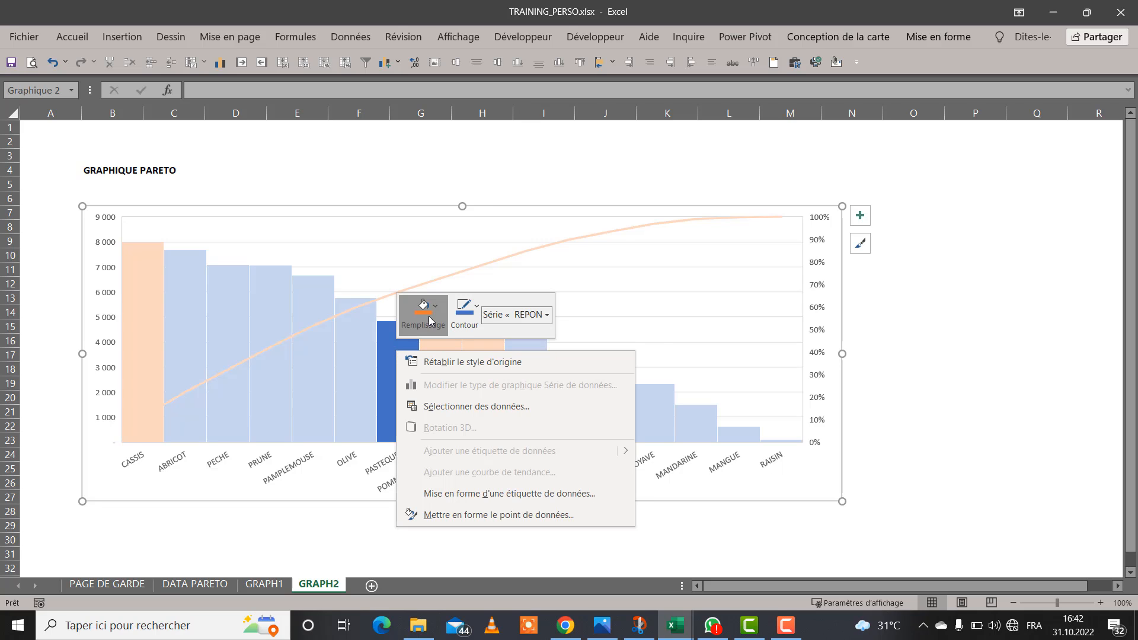
{"action": "left_click", "coordinate": [431, 320]}
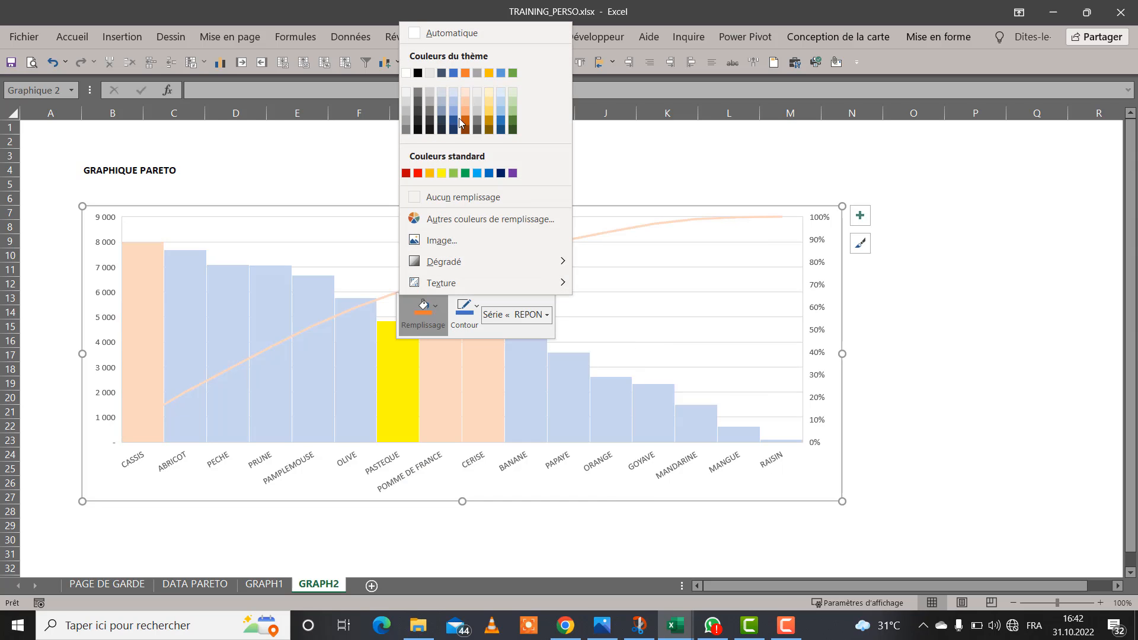
{"action": "left_click", "coordinate": [465, 72]}
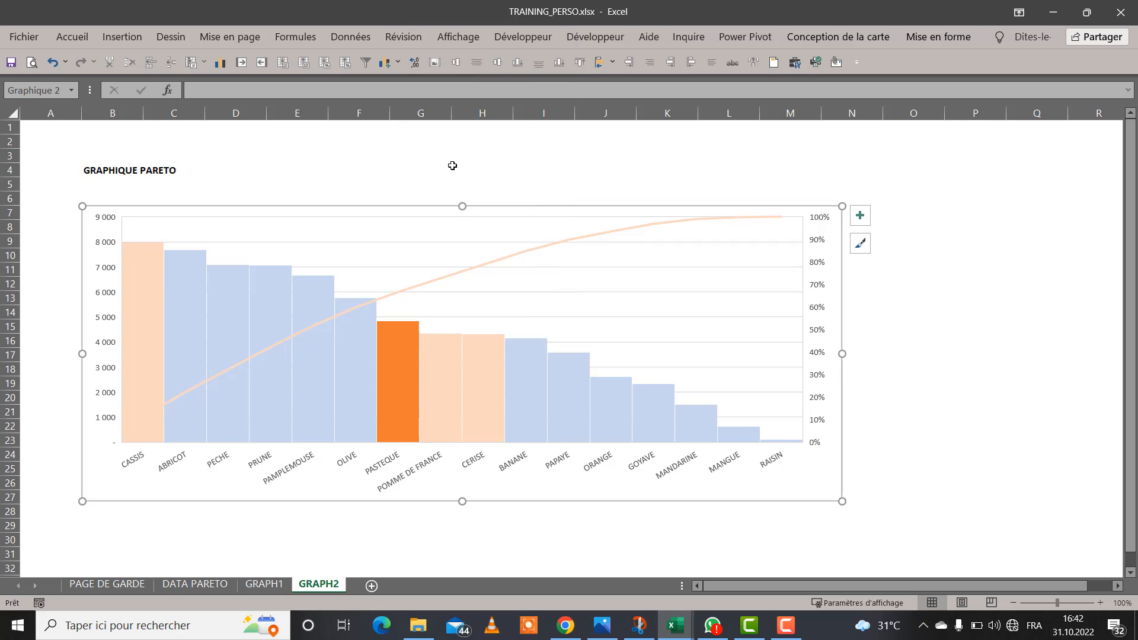
- Select the OLIVE column on its own and fill it with the orange theme color
{"action": "left_click", "coordinate": [358, 322]}
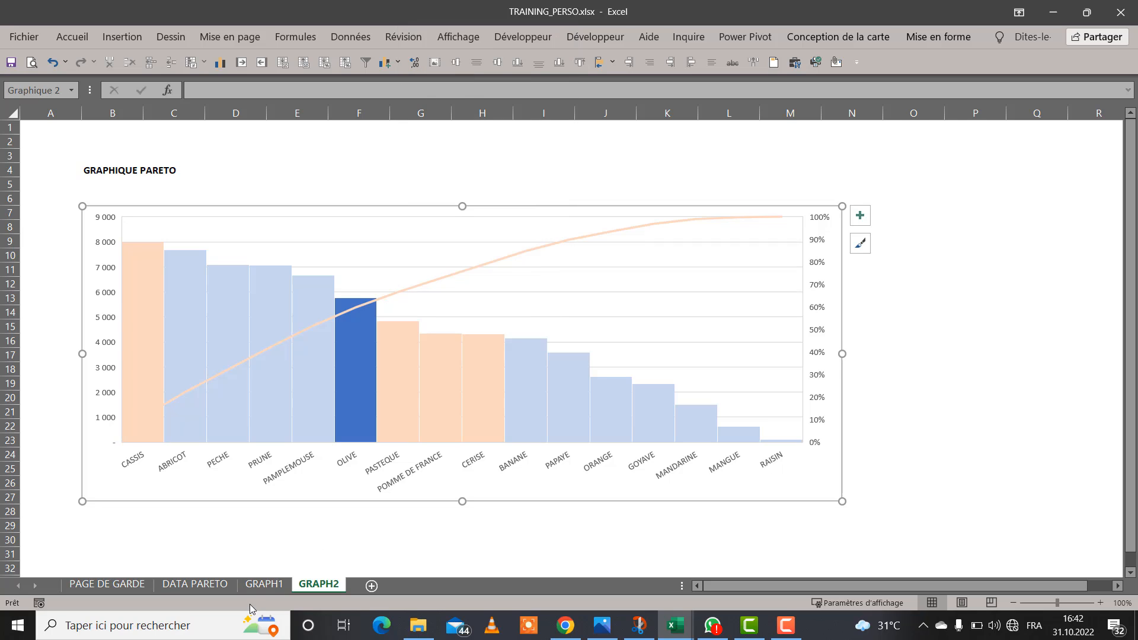
{"action": "left_click", "coordinate": [237, 560]}
{"action": "left_click", "coordinate": [357, 388]}
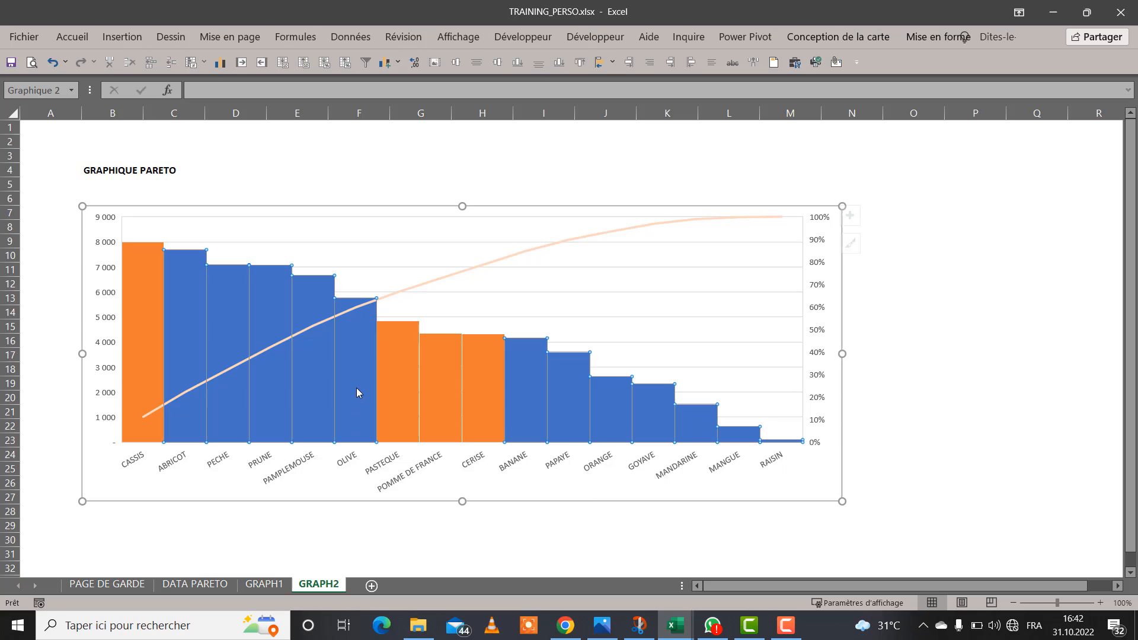
{"action": "right_click", "coordinate": [357, 388]}
{"action": "key", "text": "Escape"}
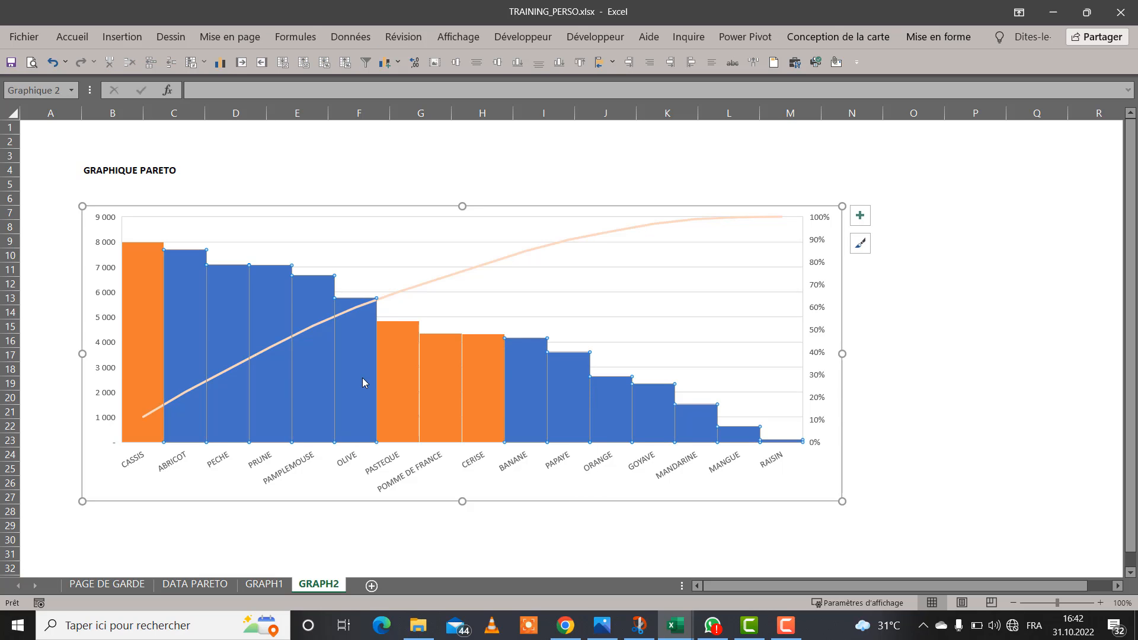
{"action": "left_click", "coordinate": [363, 378]}
{"action": "right_click", "coordinate": [363, 380]}
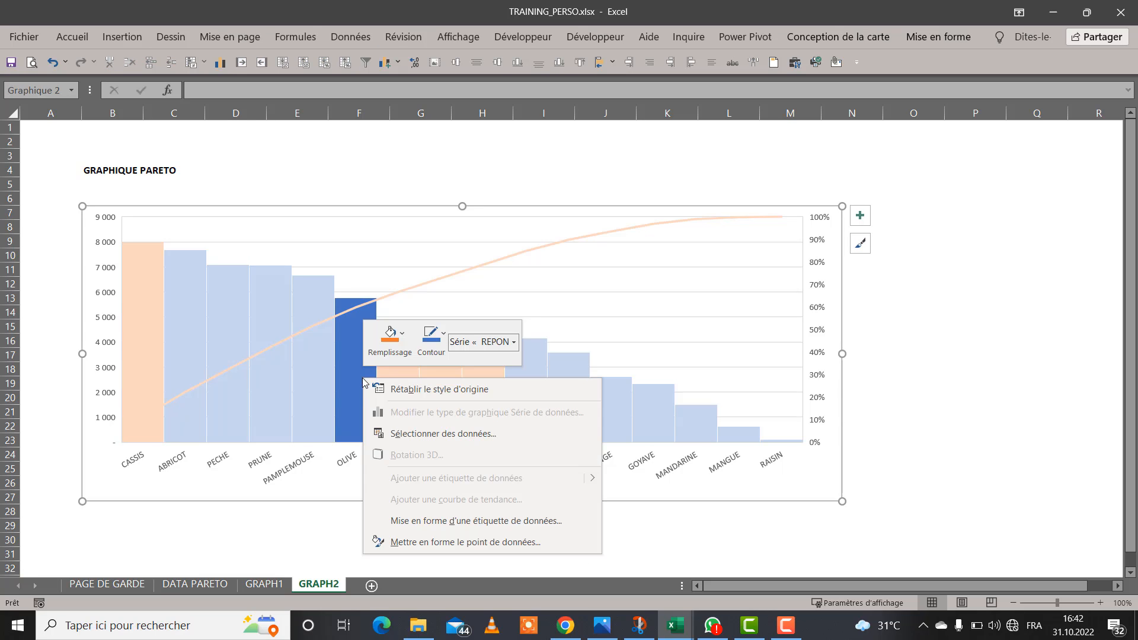
{"action": "left_click", "coordinate": [400, 349]}
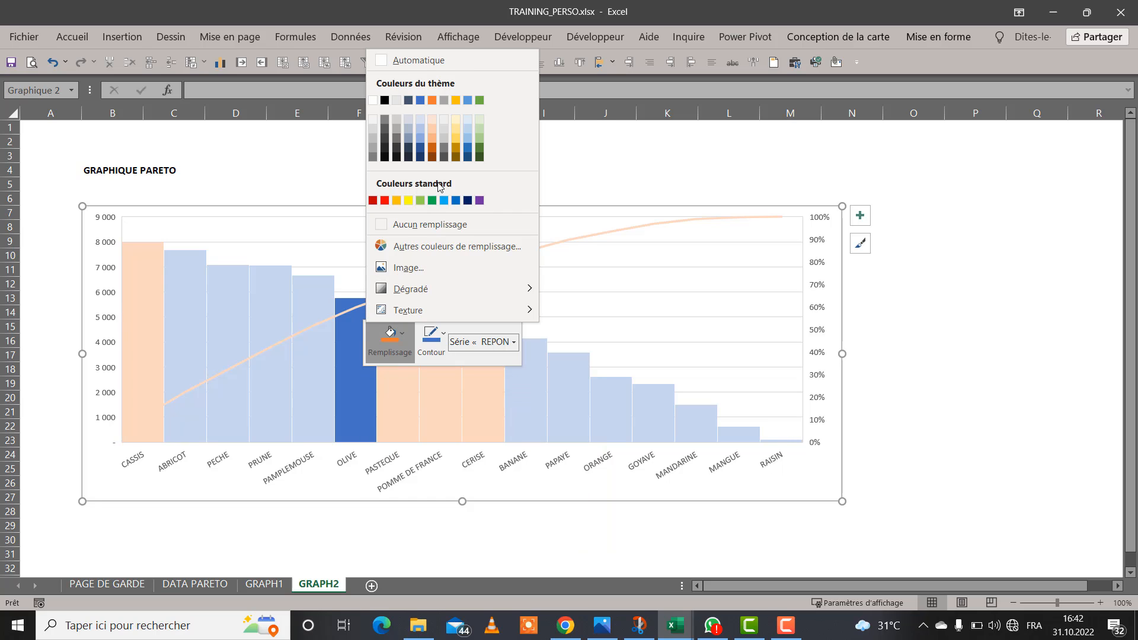
{"action": "left_click", "coordinate": [432, 101]}
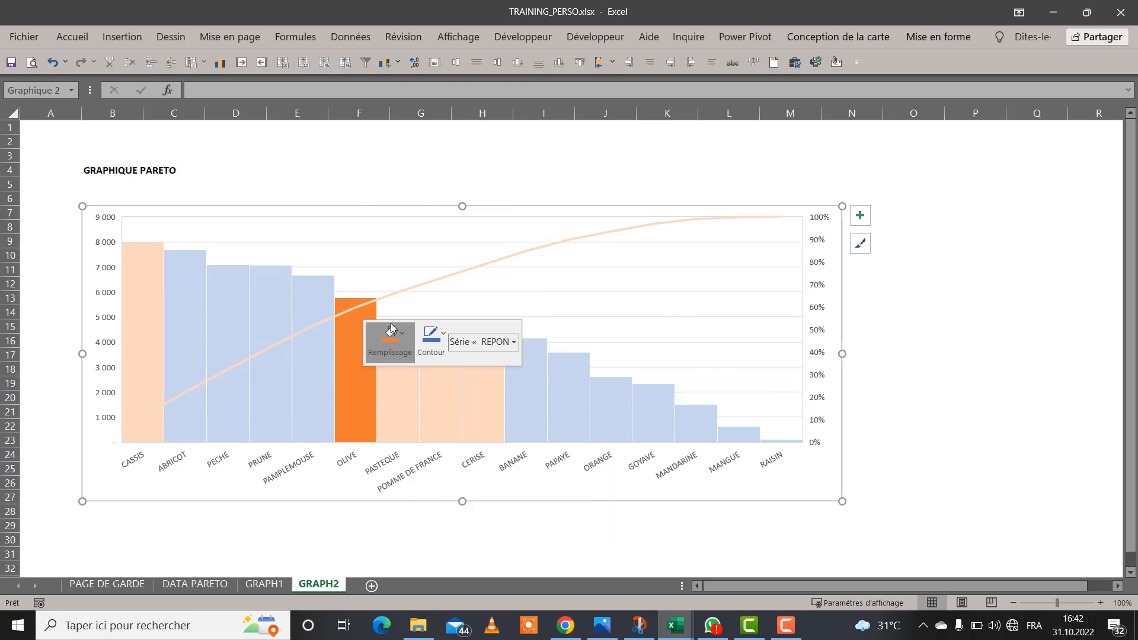
- Fill the PAMPLEMOUSE and PRUNE columns individually with the orange theme color
{"action": "left_click", "coordinate": [325, 358]}
{"action": "right_click", "coordinate": [325, 357]}
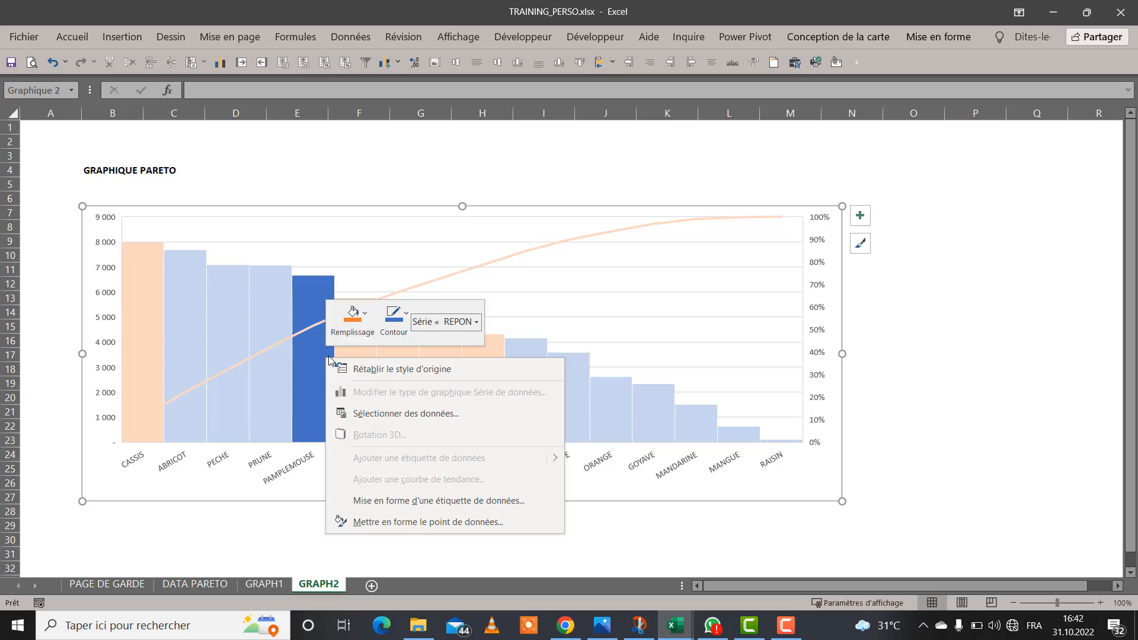
{"action": "left_click", "coordinate": [367, 320]}
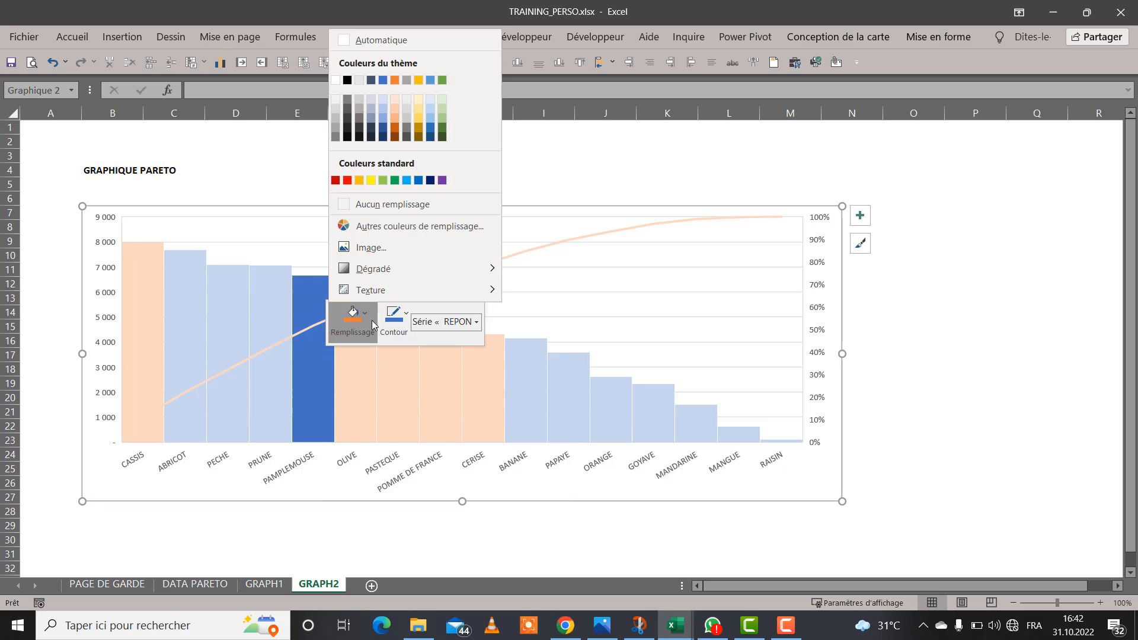
{"action": "left_click", "coordinate": [395, 80]}
{"action": "left_click", "coordinate": [277, 303]}
{"action": "right_click", "coordinate": [277, 303]}
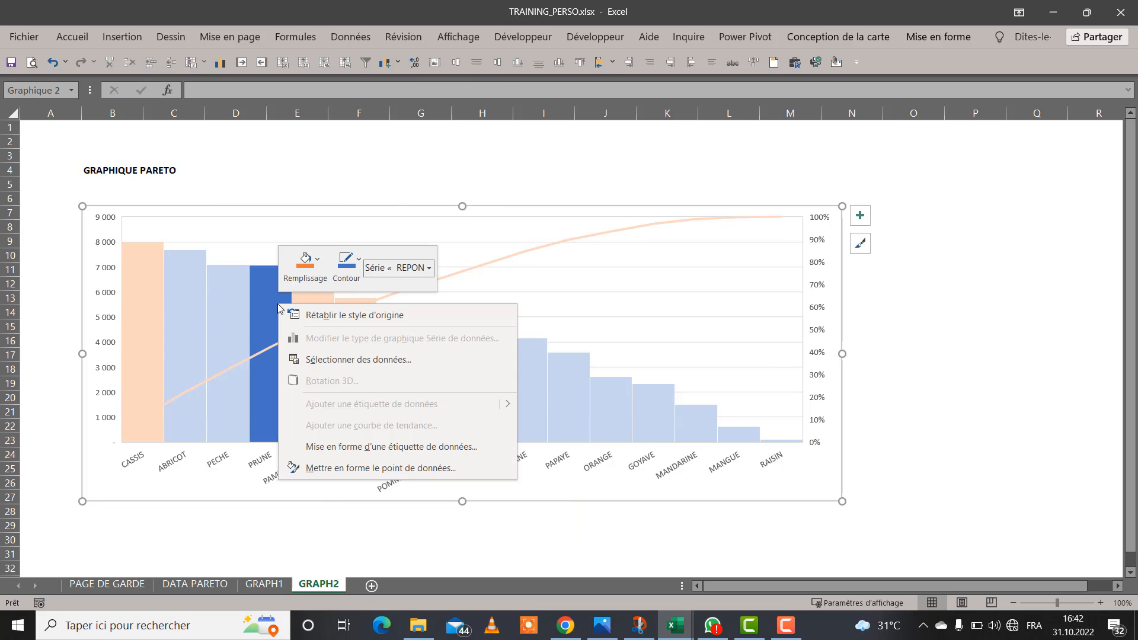
{"action": "left_click", "coordinate": [306, 264]}
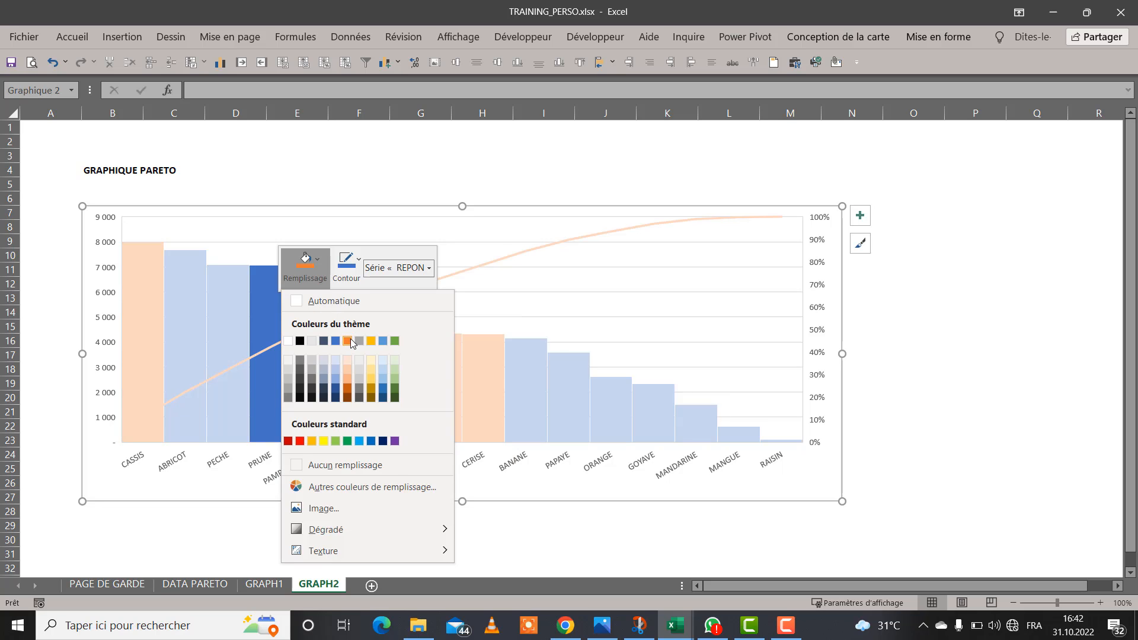
{"action": "left_click", "coordinate": [350, 340]}
- Fill the PECHE and ABRICOT columns of the GRAPH2 Pareto chart individually with the orange theme color
{"action": "left_click", "coordinate": [234, 305]}
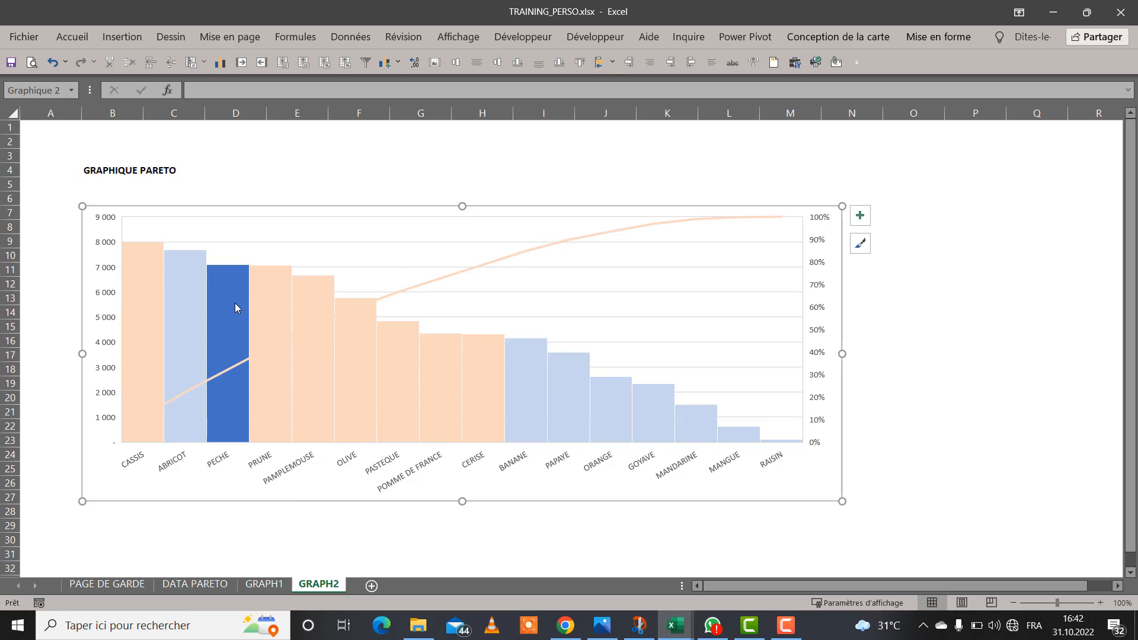
{"action": "right_click", "coordinate": [235, 304]}
{"action": "left_click", "coordinate": [273, 262]}
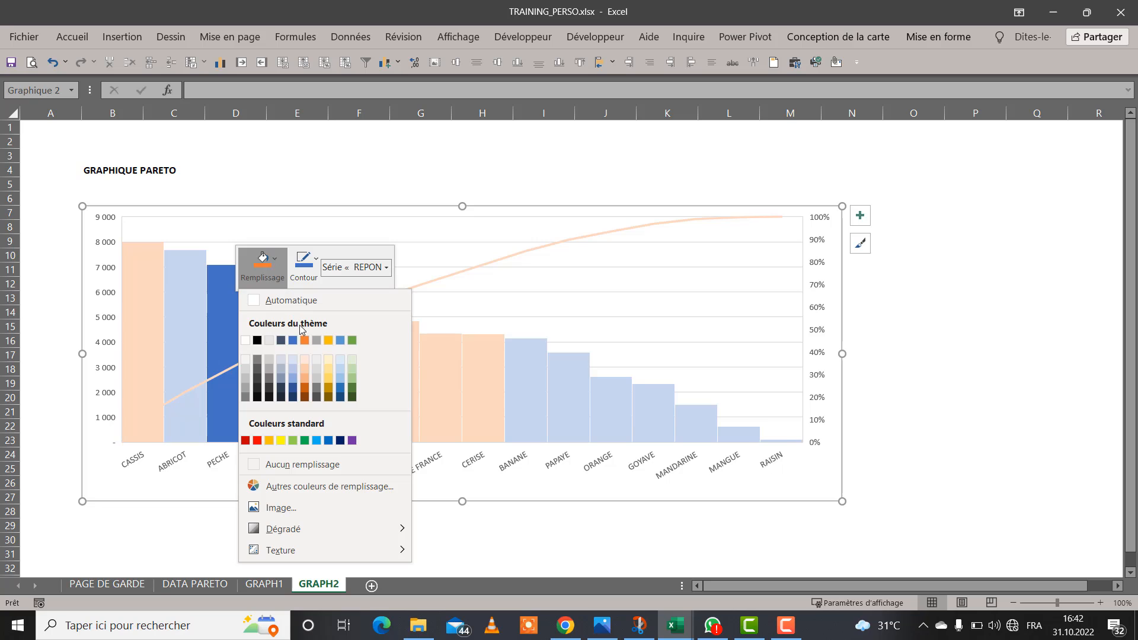
{"action": "left_click", "coordinate": [305, 341]}
{"action": "left_click", "coordinate": [186, 304]}
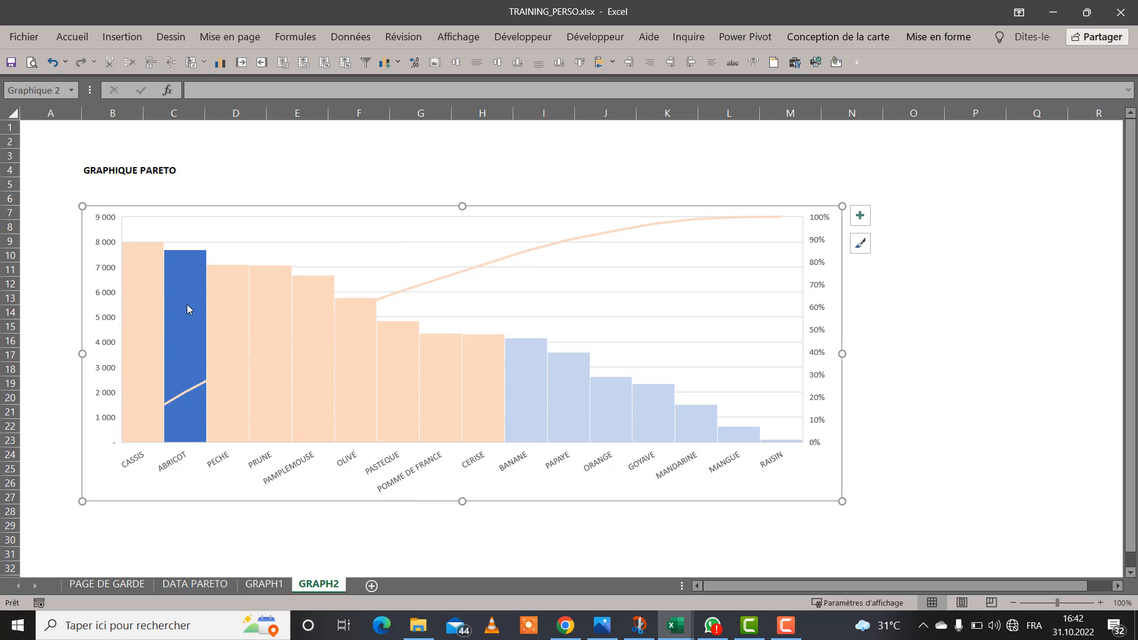
{"action": "right_click", "coordinate": [187, 304]}
{"action": "left_click", "coordinate": [228, 265]}
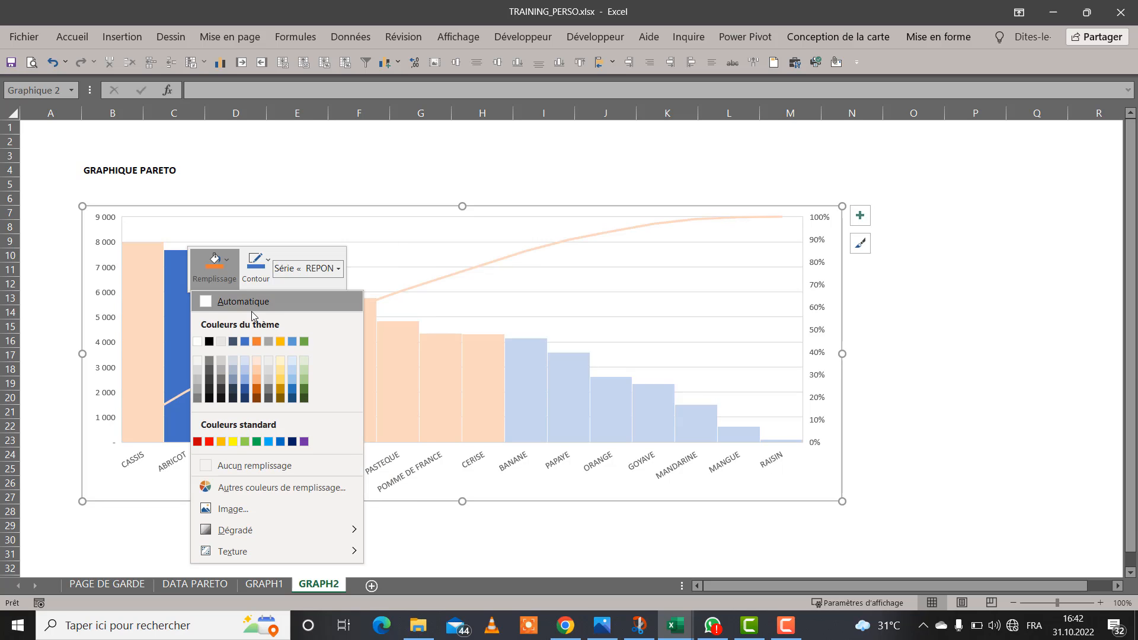
{"action": "left_click", "coordinate": [256, 341]}
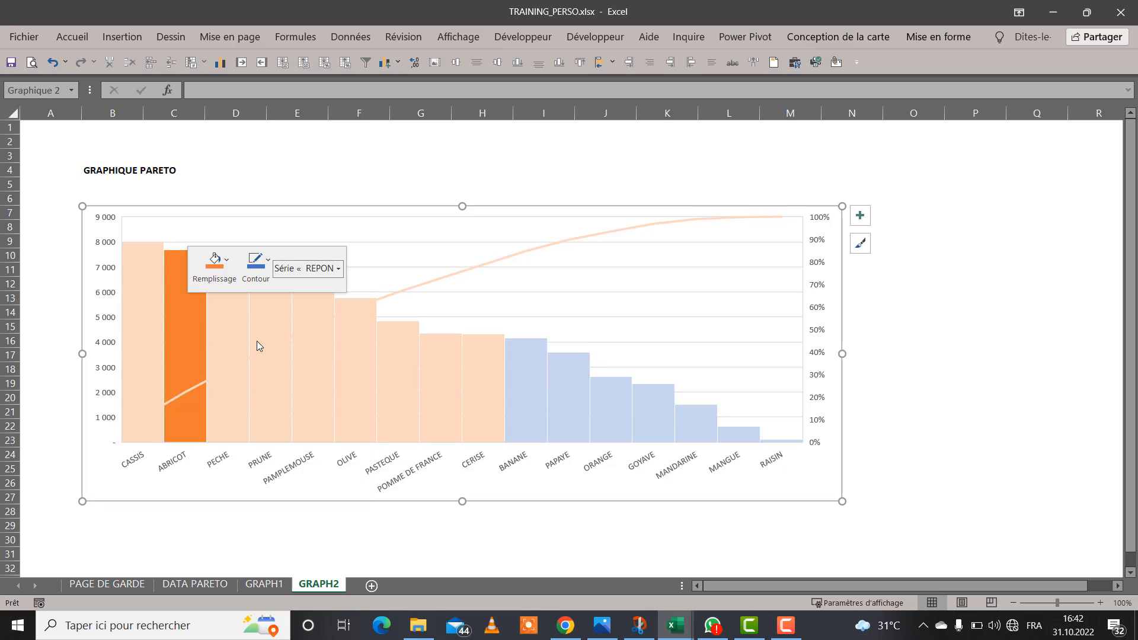
- Try to recolour the cumulative line of the GRAPH2 Pareto chart with the green theme fill colour
{"action": "left_click", "coordinate": [546, 535]}
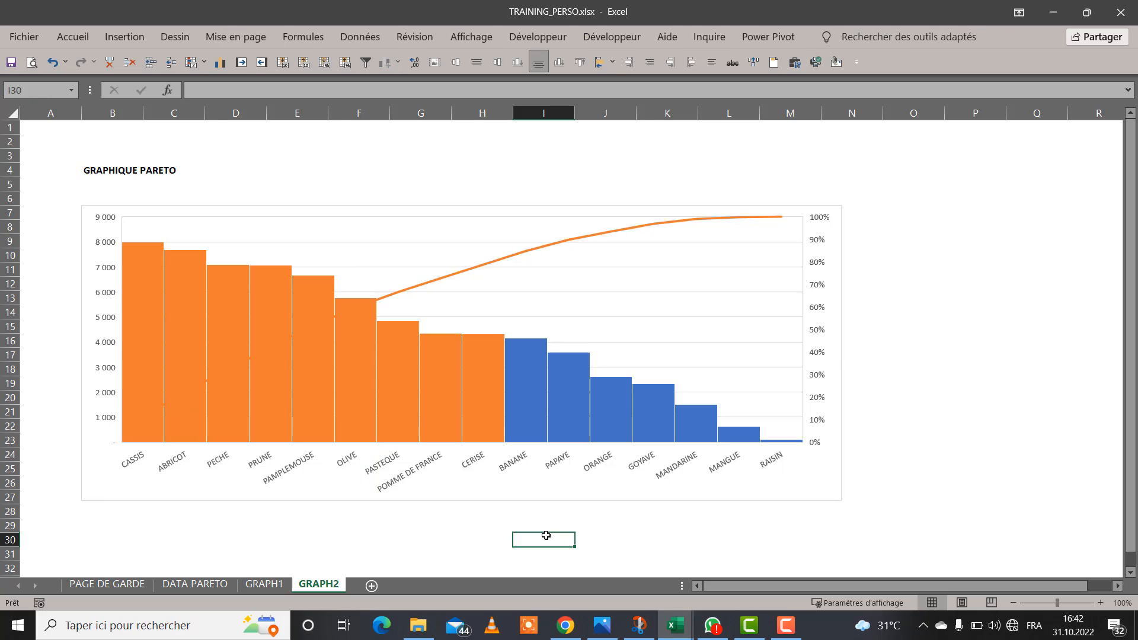
{"action": "left_click", "coordinate": [513, 259]}
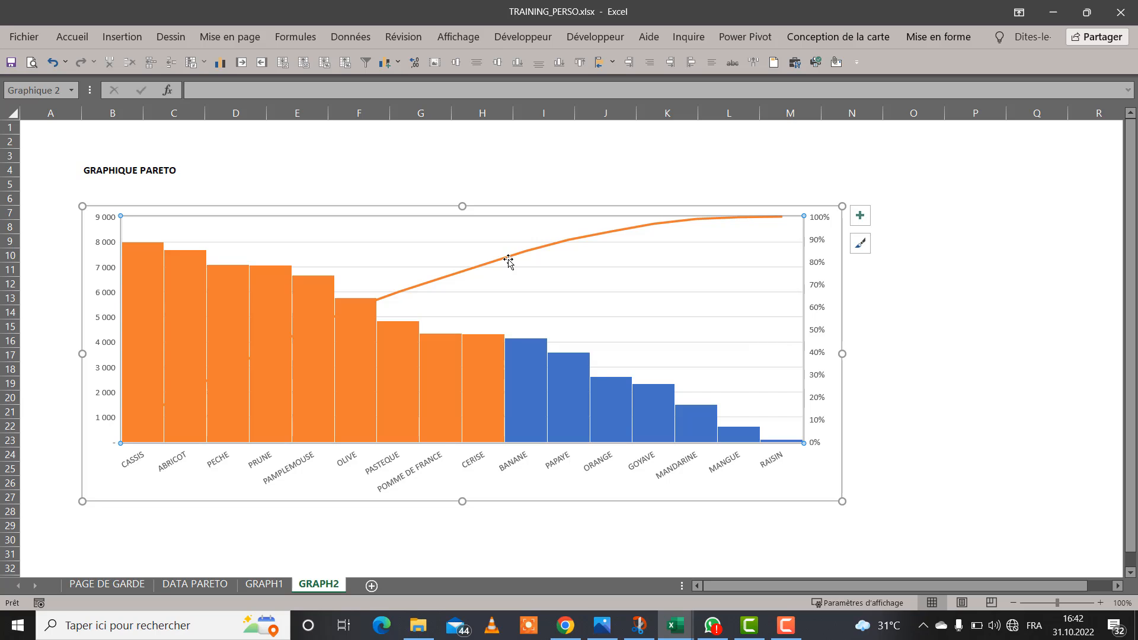
{"action": "left_click", "coordinate": [503, 259]}
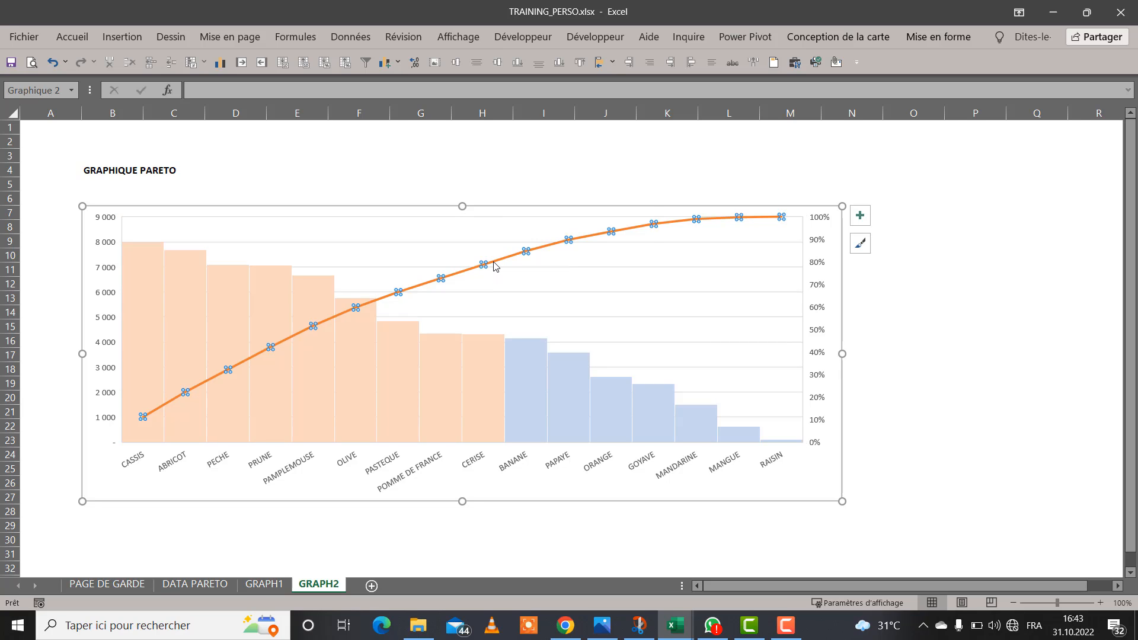
{"action": "right_click", "coordinate": [495, 266]}
{"action": "left_click", "coordinate": [536, 228]}
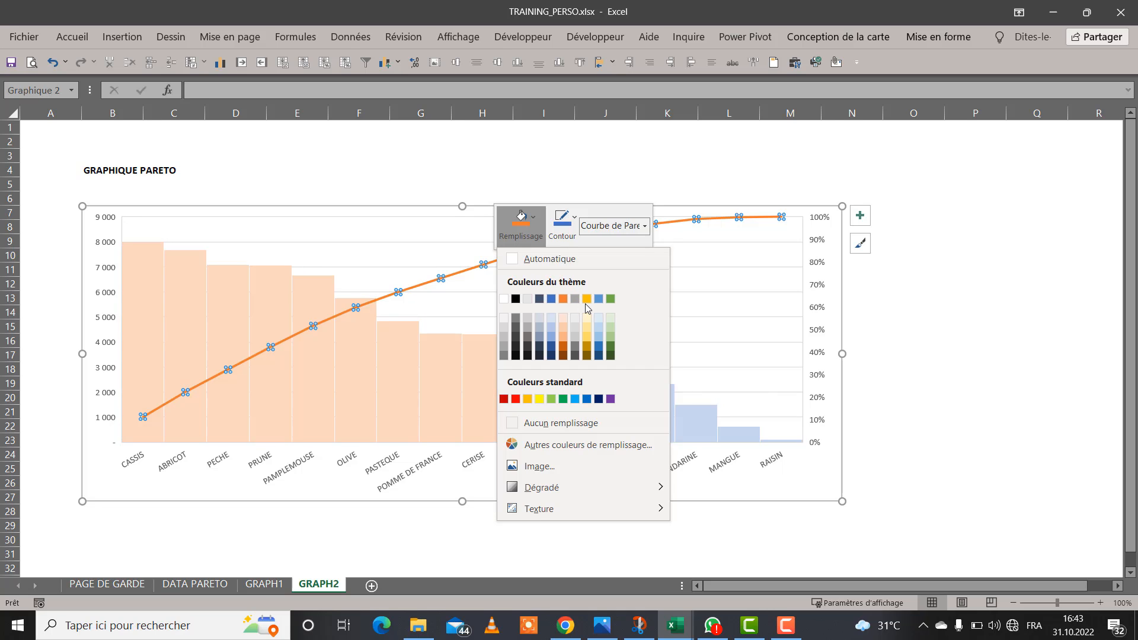
{"action": "left_click", "coordinate": [611, 299]}
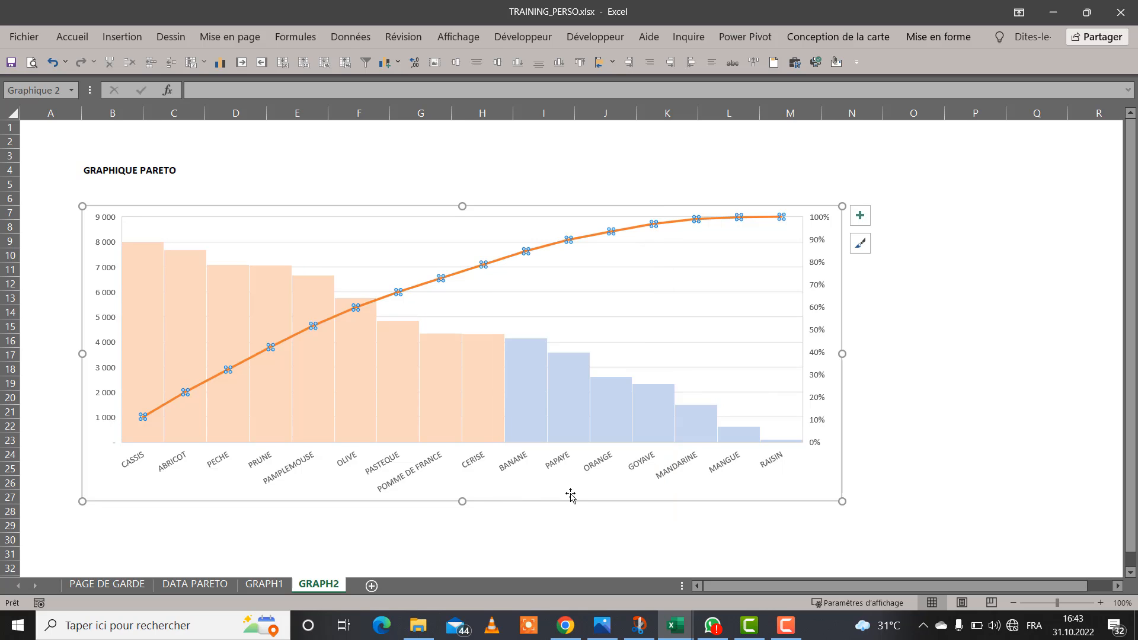
{"action": "left_click", "coordinate": [506, 521]}
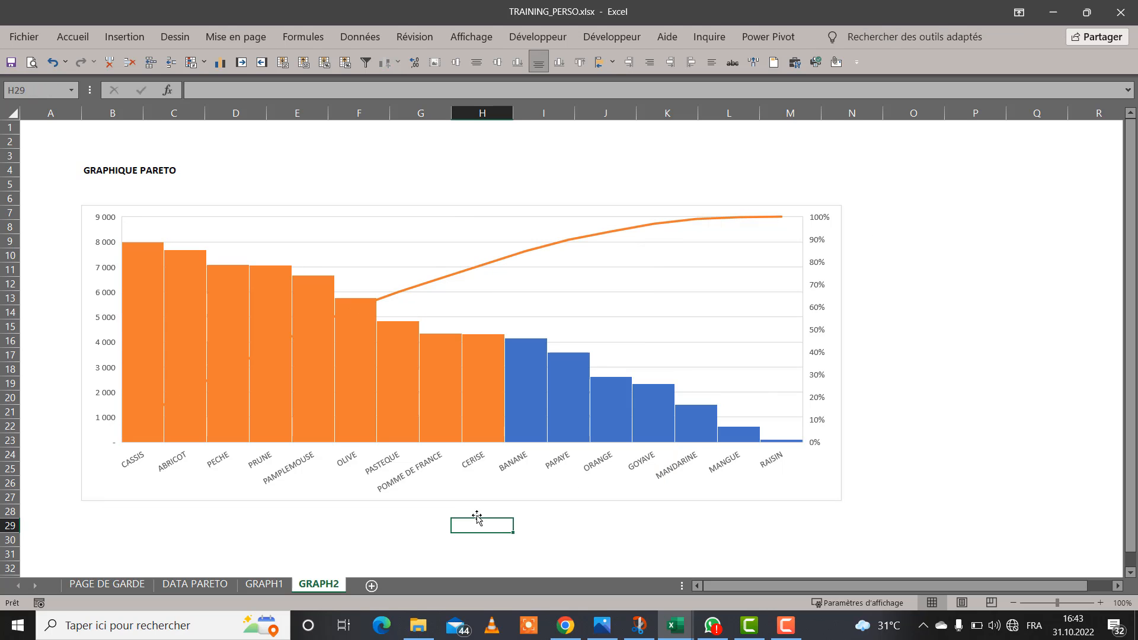
{"action": "left_click", "coordinate": [429, 286]}
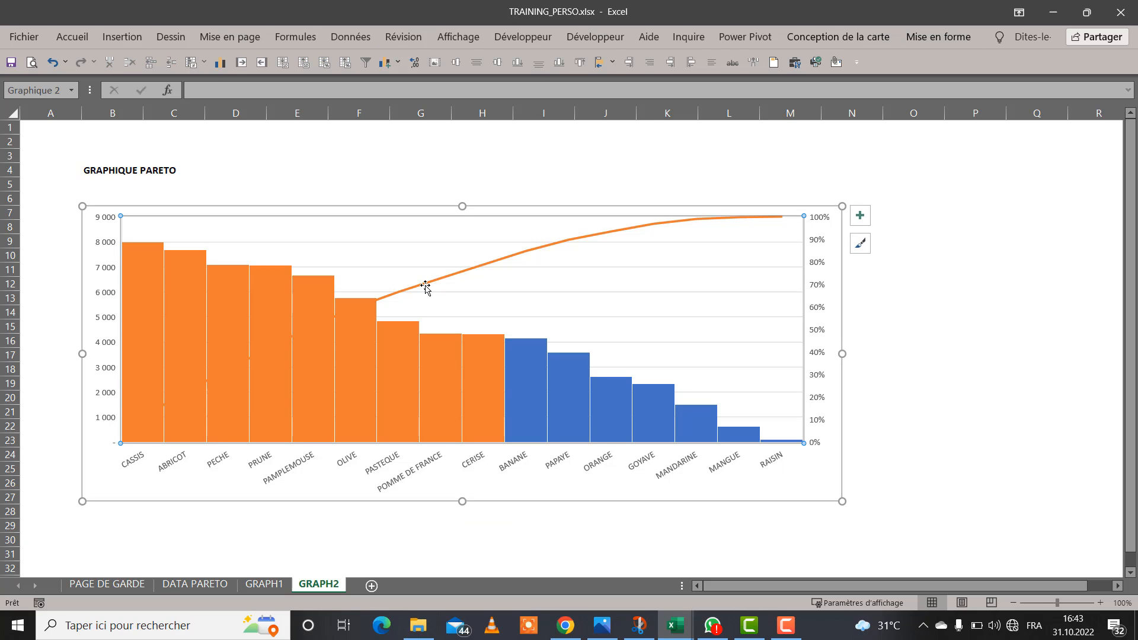
{"action": "left_click", "coordinate": [436, 280]}
{"action": "left_click", "coordinate": [310, 300]}
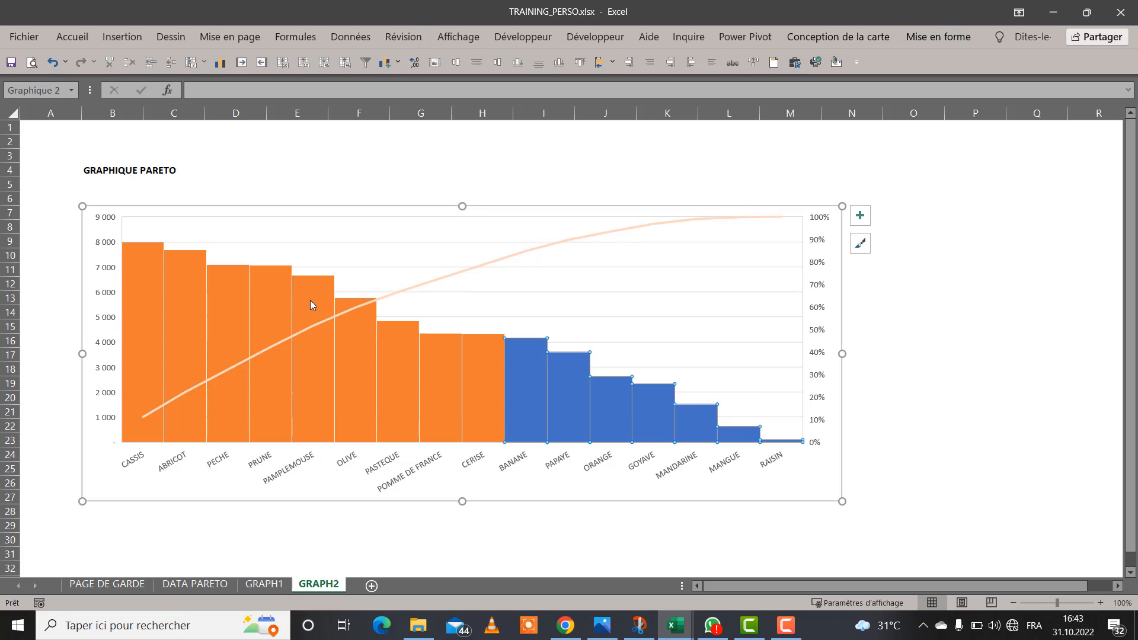
{"action": "right_click", "coordinate": [311, 300]}
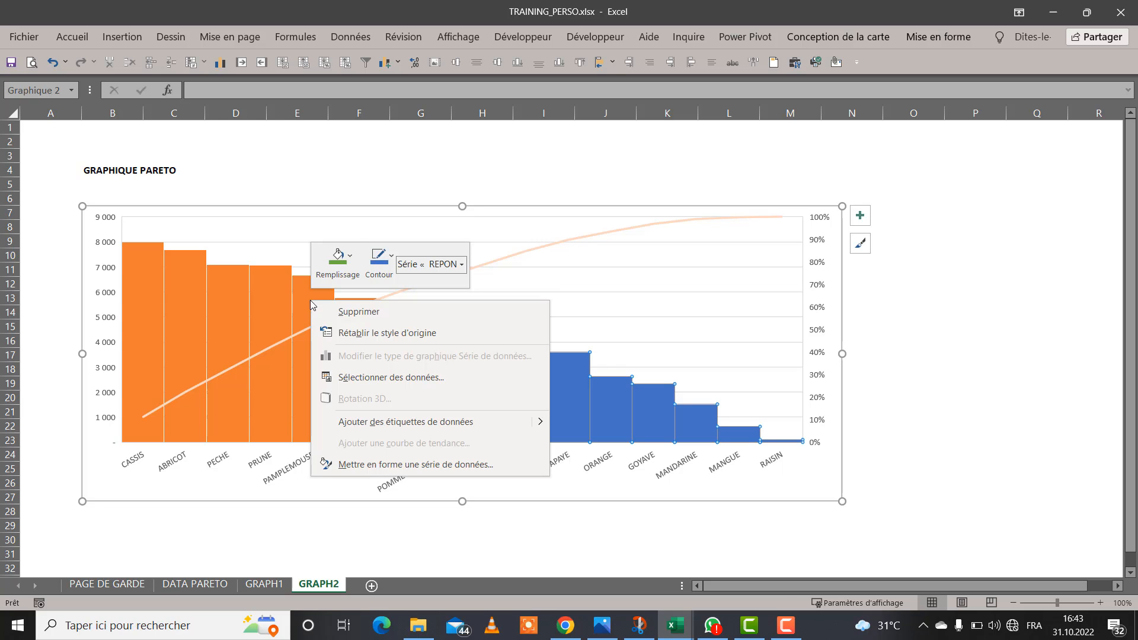
{"action": "left_click", "coordinate": [347, 271]}
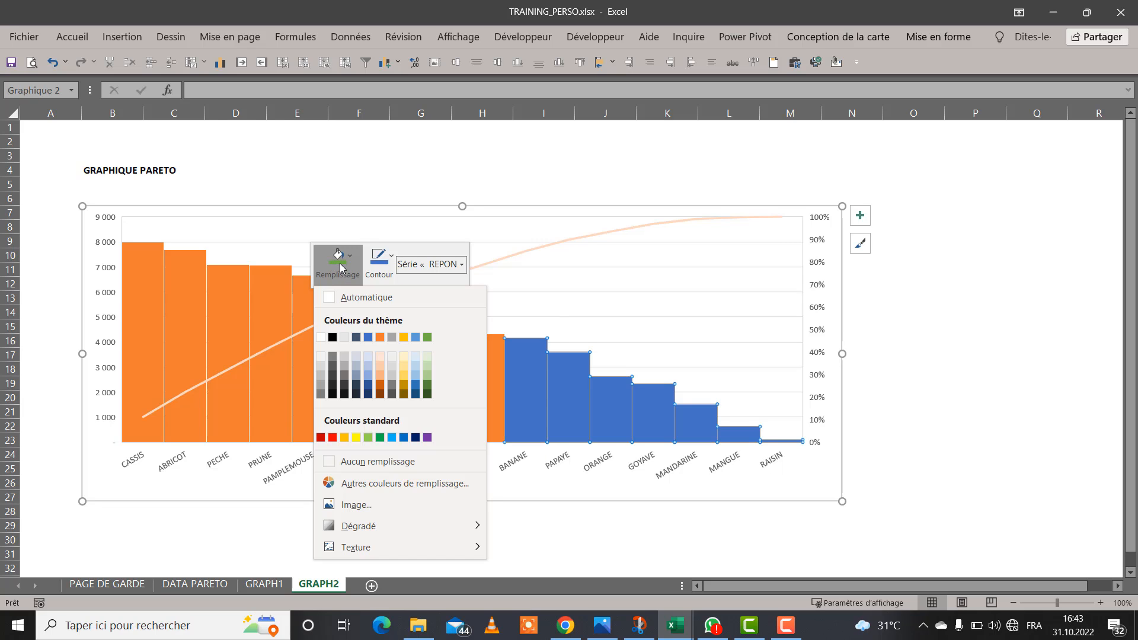
{"action": "left_click", "coordinate": [344, 270]}
{"action": "left_click", "coordinate": [343, 508]}
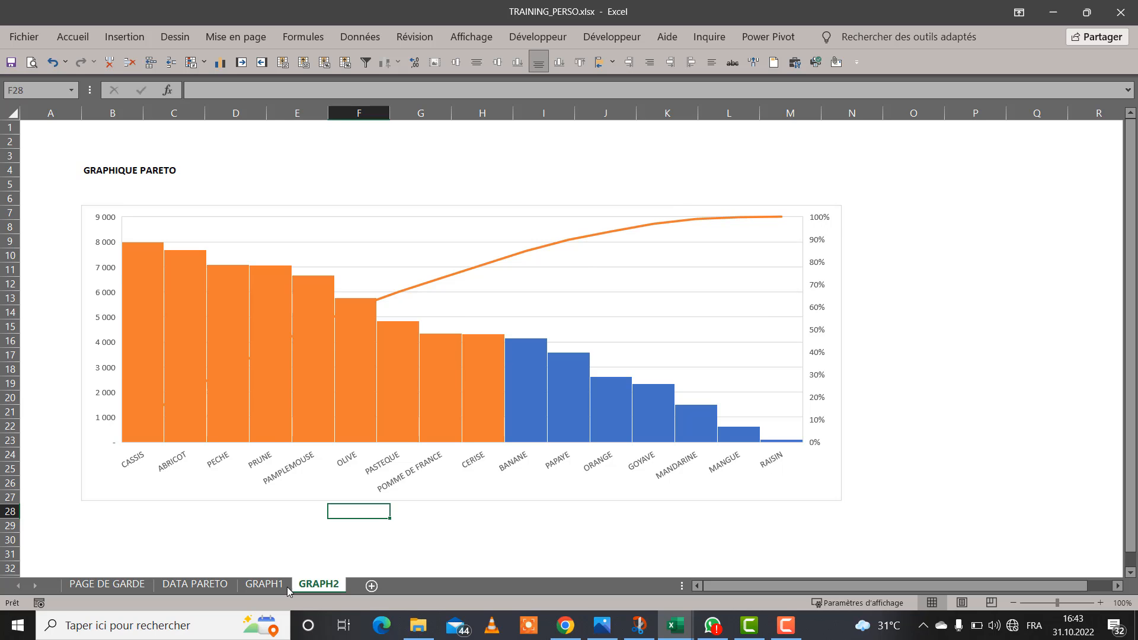
- Expand the grouped % and %CUMUL columns on the DATA PARETO sheet and check the combined chart on GRAPH1
{"action": "left_click", "coordinate": [264, 586]}
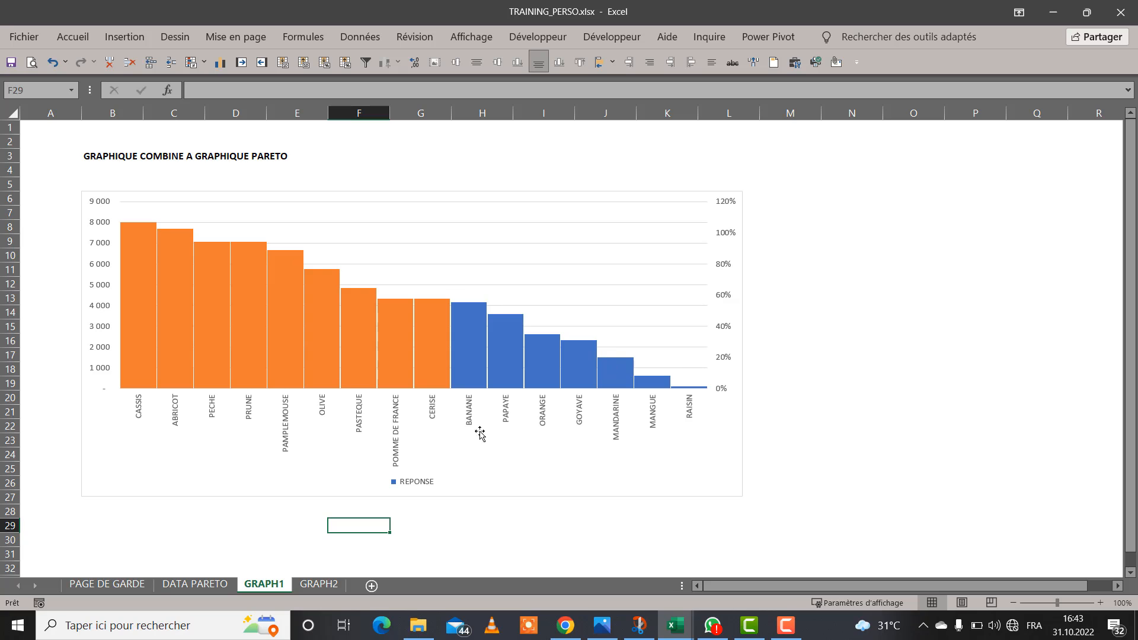
{"action": "left_click", "coordinate": [196, 587]}
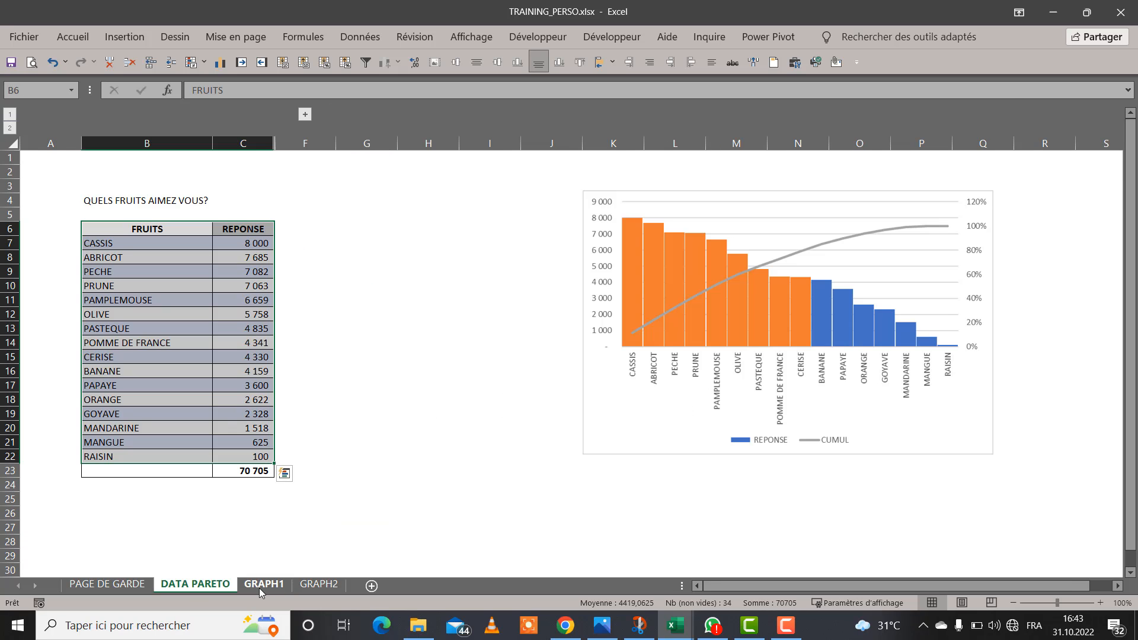
{"action": "left_click", "coordinate": [261, 587]}
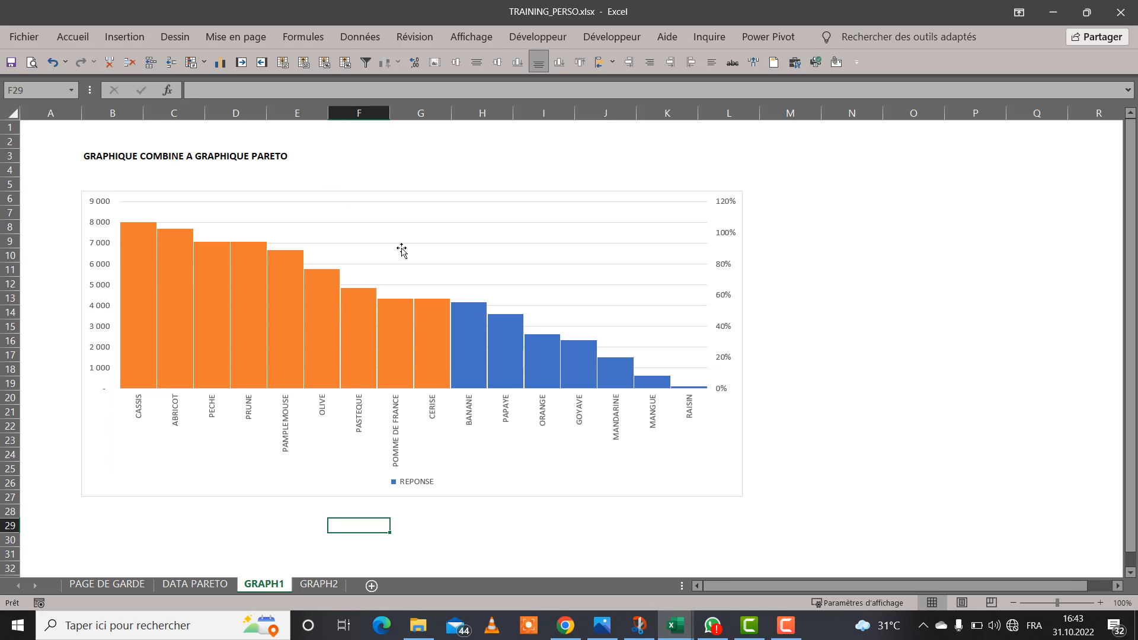
{"action": "left_click", "coordinate": [218, 585]}
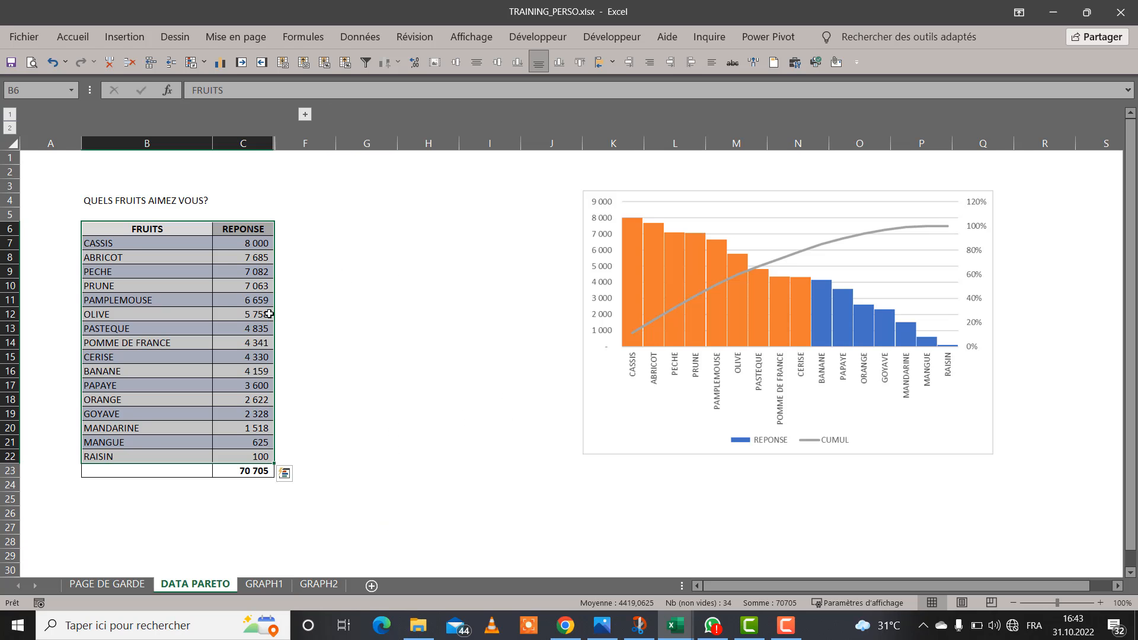
{"action": "left_click", "coordinate": [305, 114]}
{"action": "left_click", "coordinate": [436, 415]}
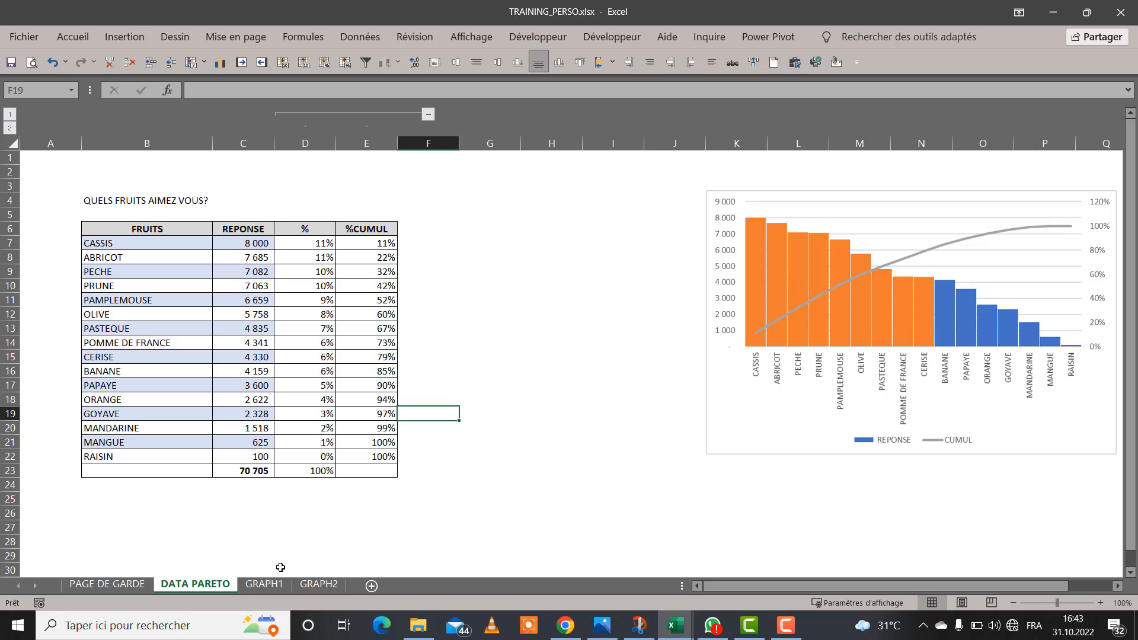
{"action": "left_click", "coordinate": [265, 585]}
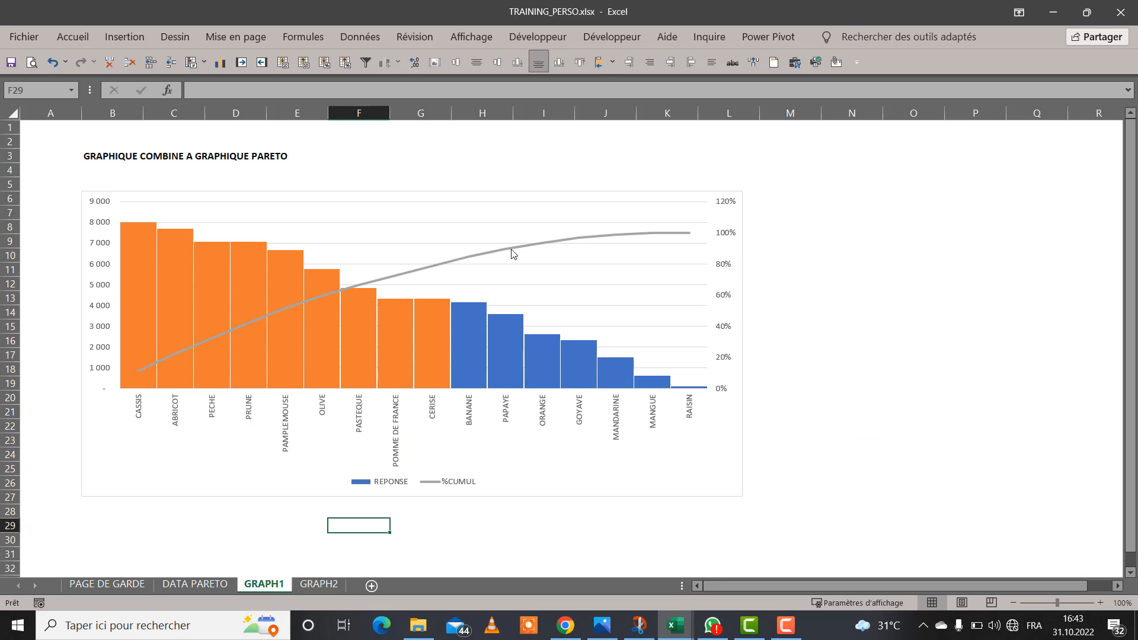
- Try to recolour the cumulative line of the GRAPH2 Pareto chart with a grey theme fill shade
{"action": "left_click", "coordinate": [331, 587]}
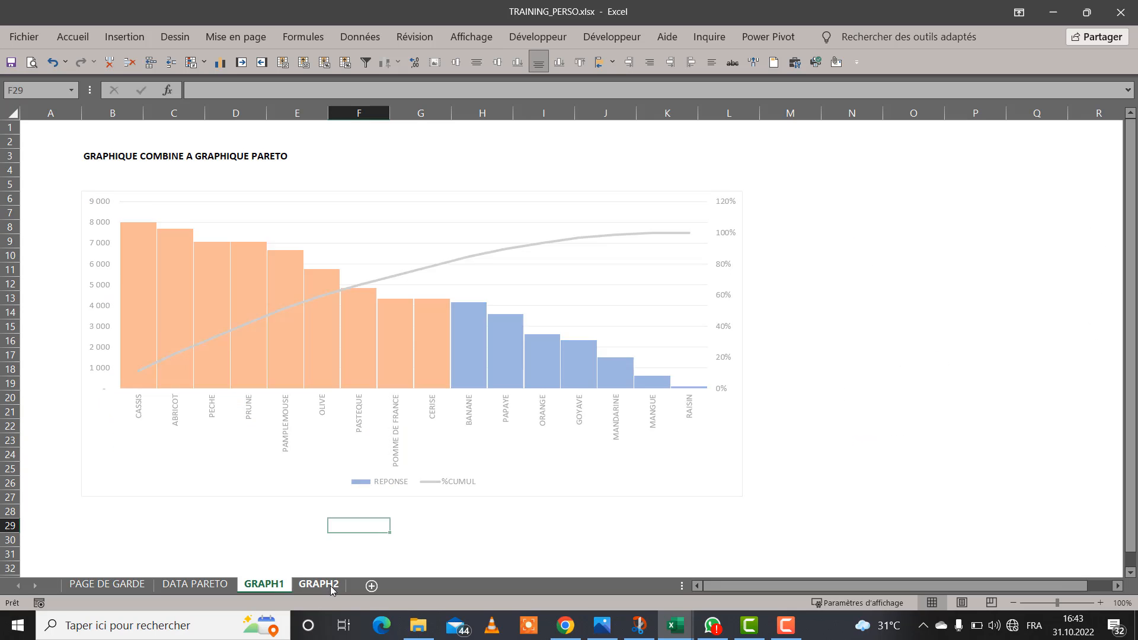
{"action": "left_click", "coordinate": [515, 256]}
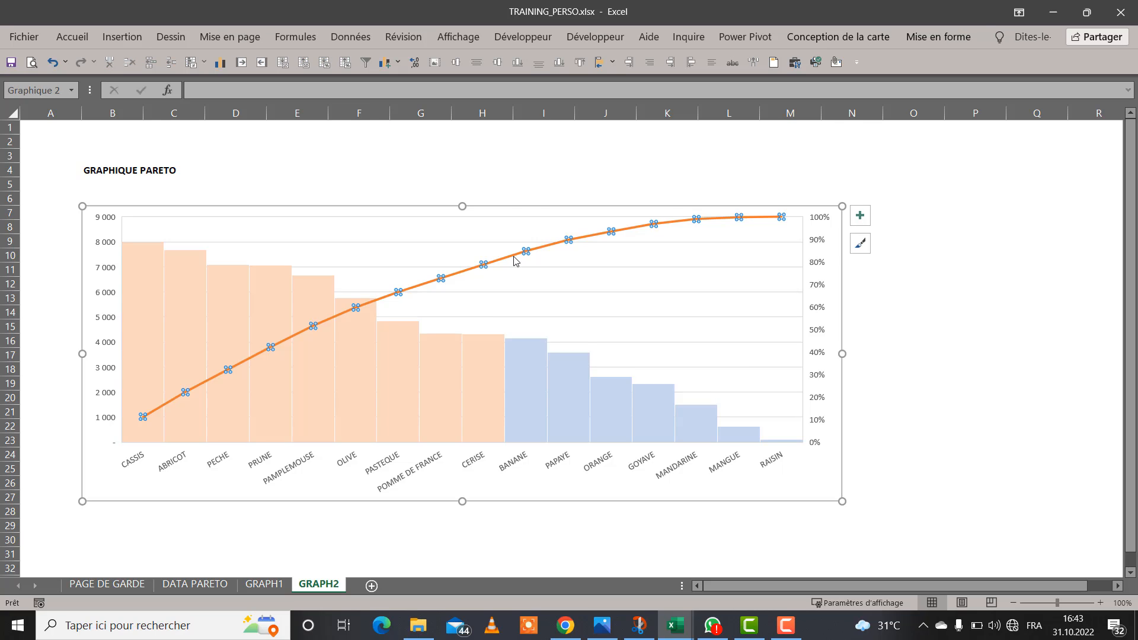
{"action": "right_click", "coordinate": [514, 260]}
{"action": "left_click", "coordinate": [556, 219]}
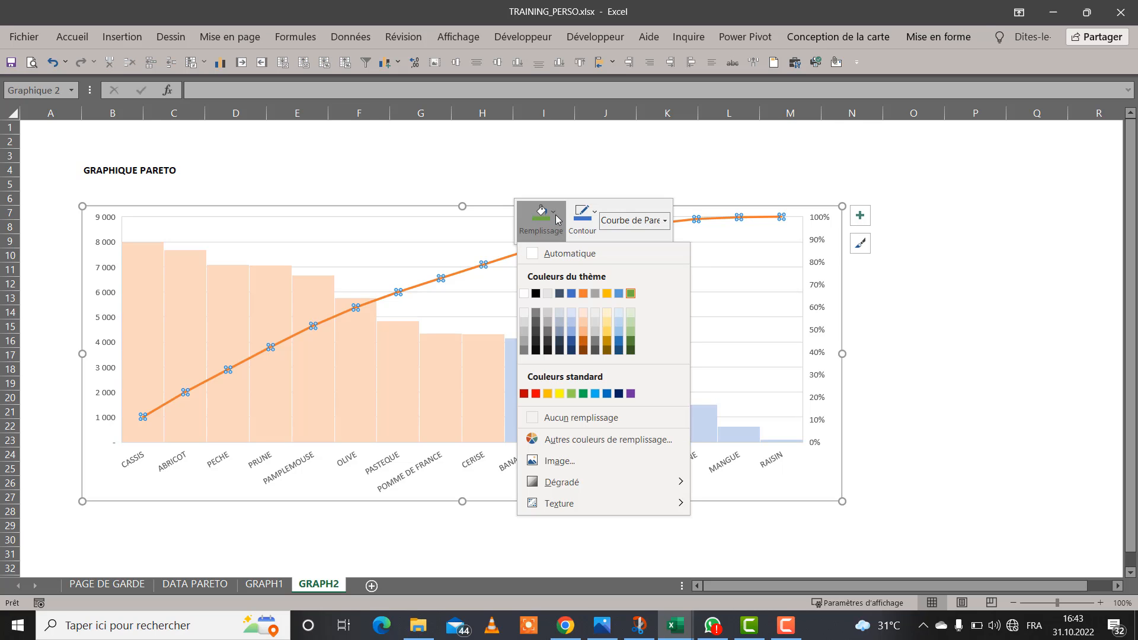
{"action": "left_click", "coordinate": [523, 340]}
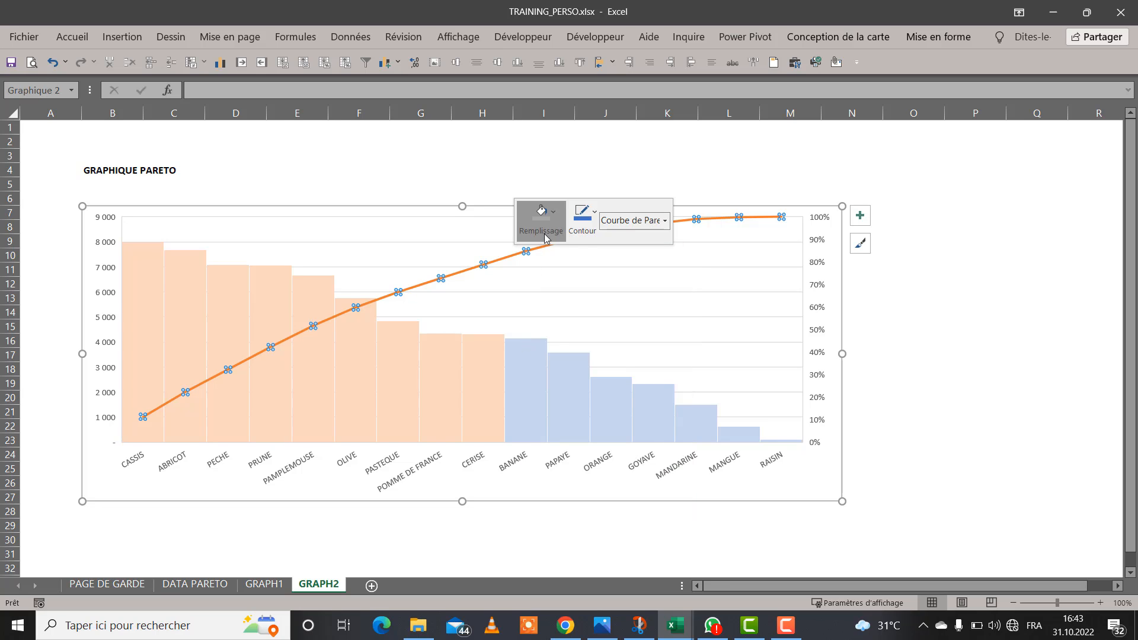
{"action": "left_click", "coordinate": [907, 302]}
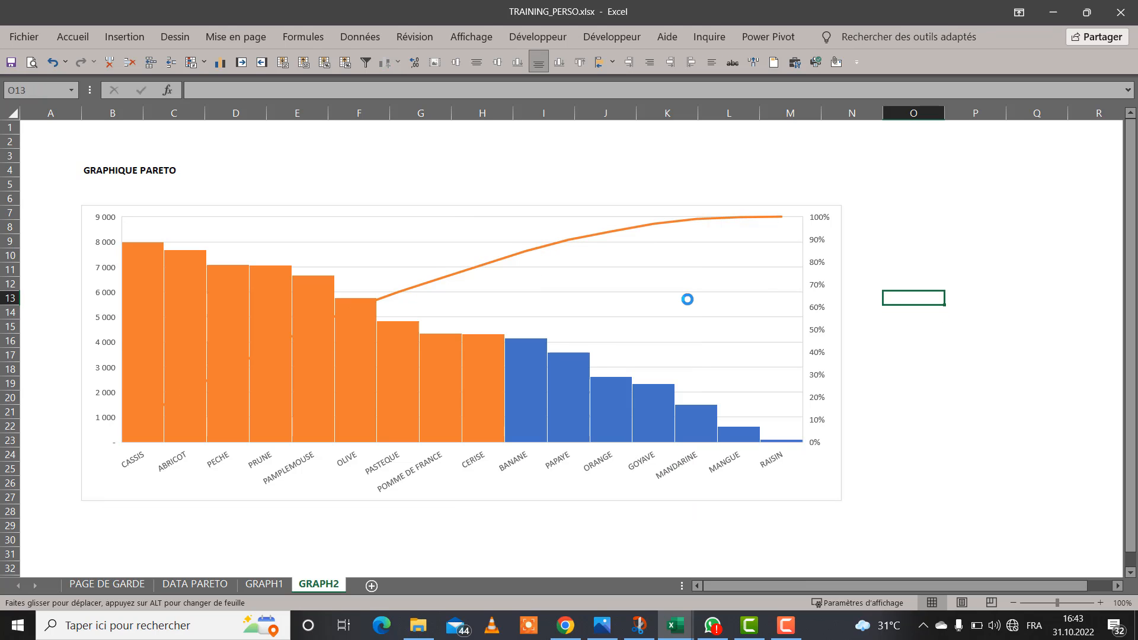
- Move the chart picture on the DATA PARETO sheet closer to the fruit table, starting around column G
{"action": "left_click", "coordinate": [256, 585]}
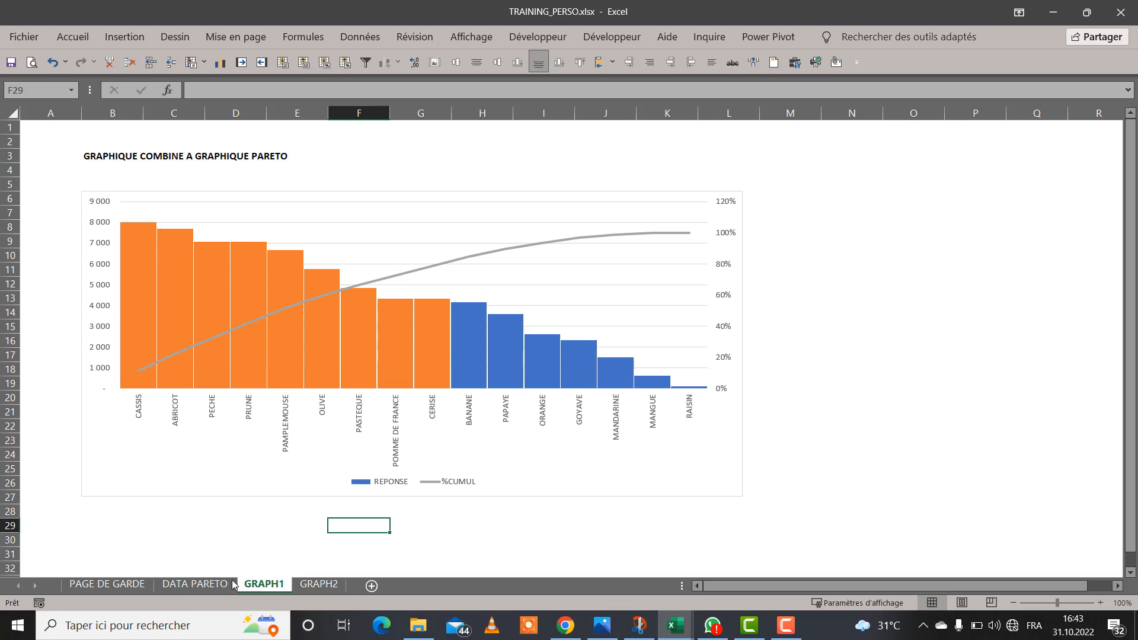
{"action": "left_click", "coordinate": [195, 588]}
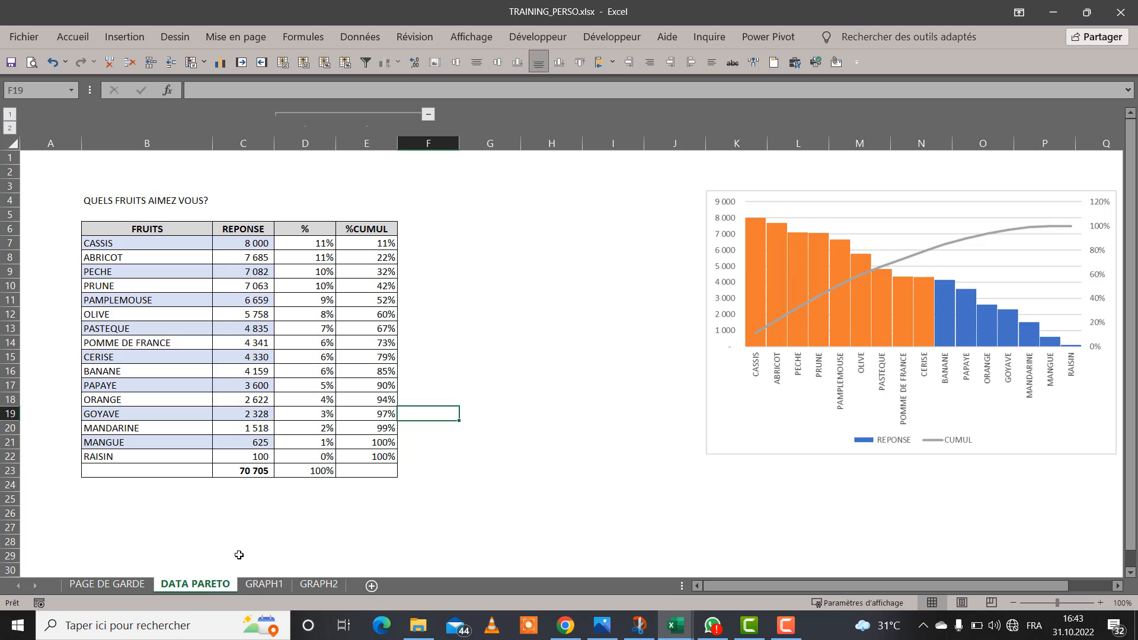
{"action": "left_click_drag", "start_coordinate": [738, 271], "coordinate": [488, 297]}
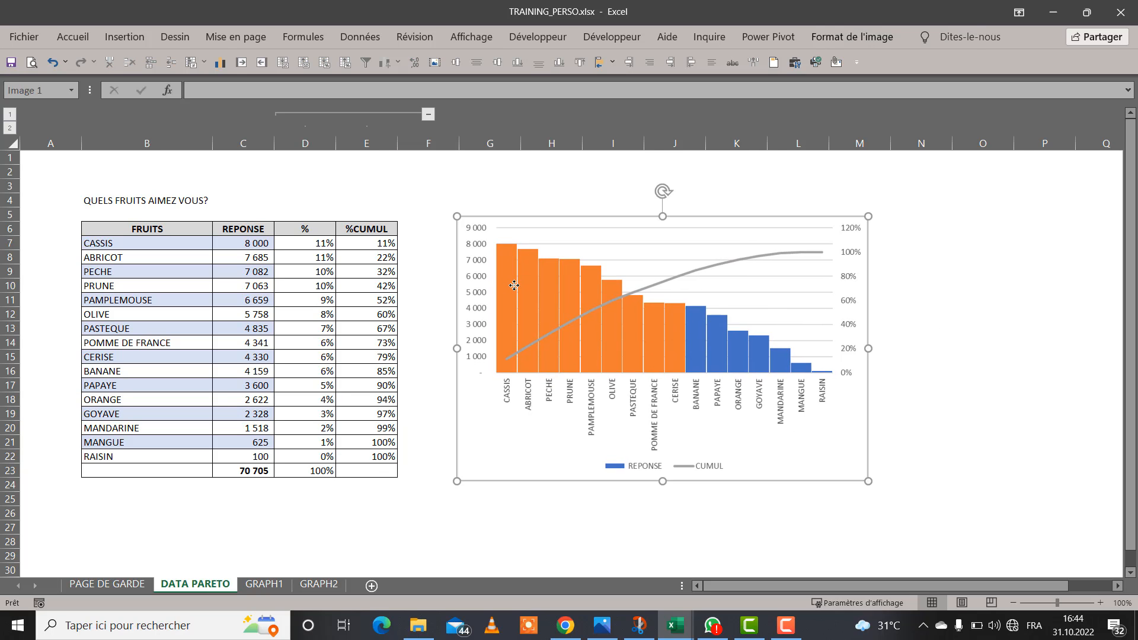